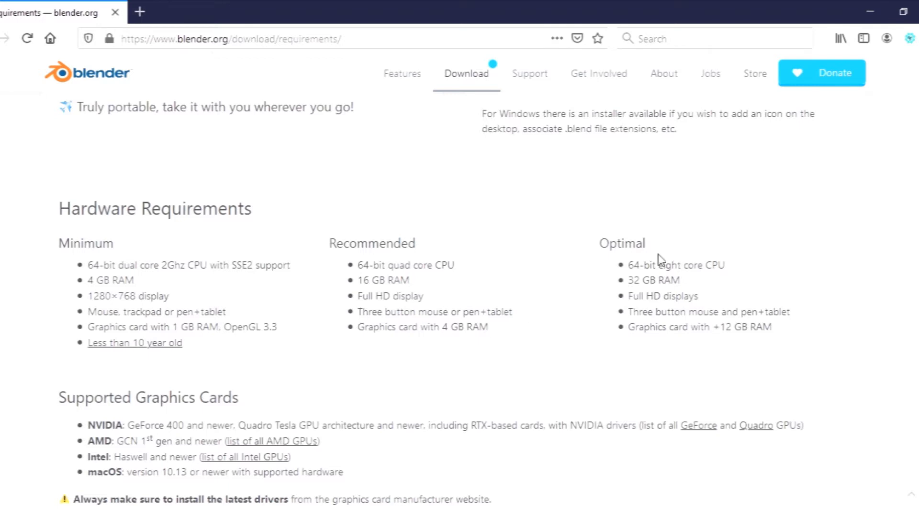
# - Review the hardware requirements and supported graphics cards on the Blender requirements page
pyautogui.scroll(-3, 119, 292)
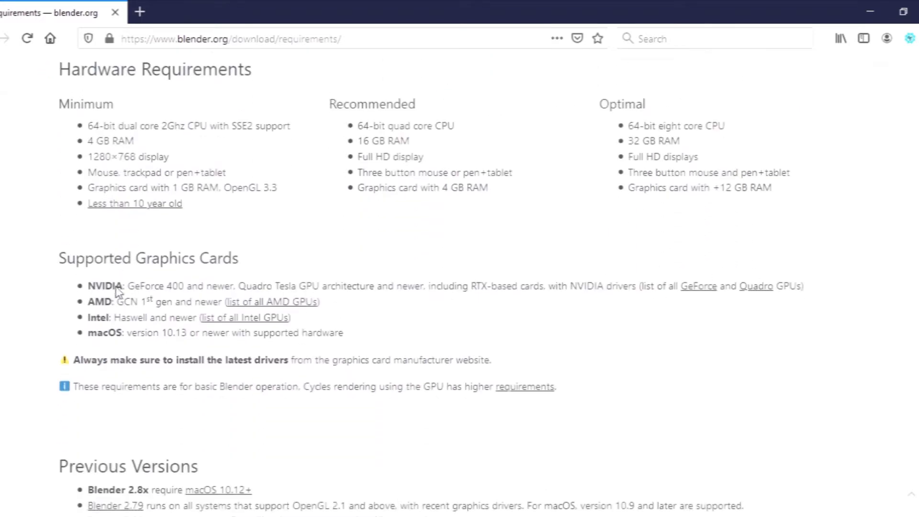
pyautogui.scroll(1, 146, 258)
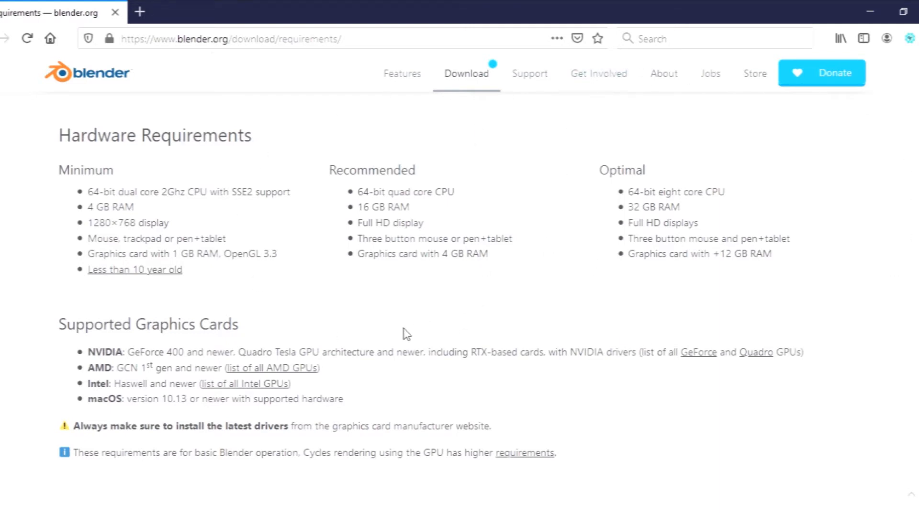
pyautogui.scroll(6, 772, 292)
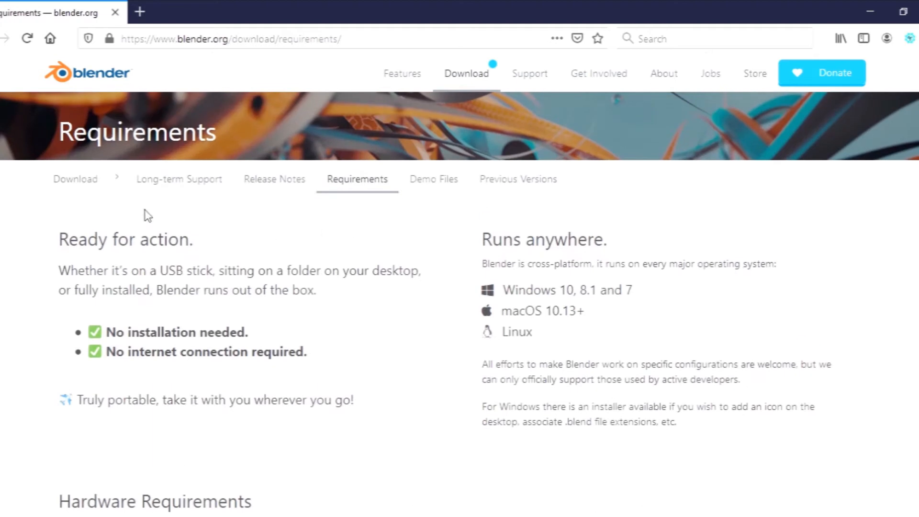
# - Open the Blender download page and review the packages offered for Windows, macOS, Linux and other versions
pyautogui.click(77, 179)
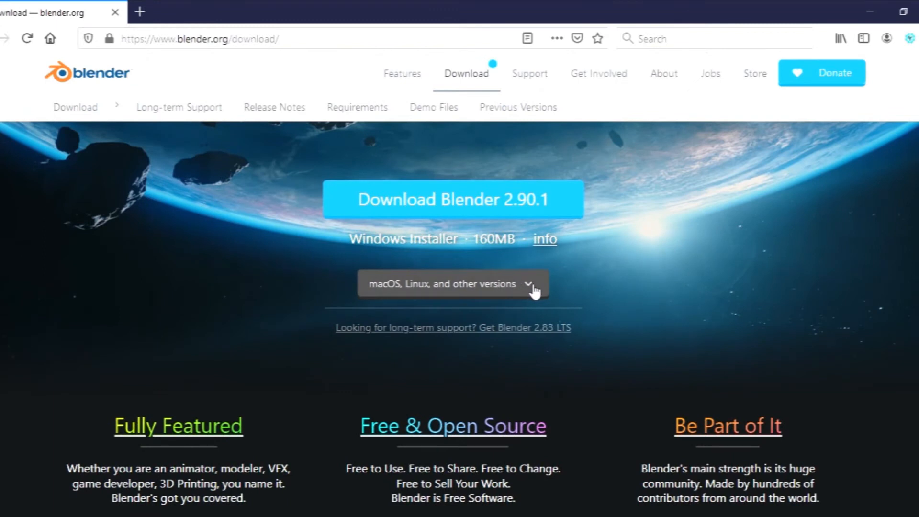
pyautogui.click(535, 290)
pyautogui.scroll(-2, 454, 326)
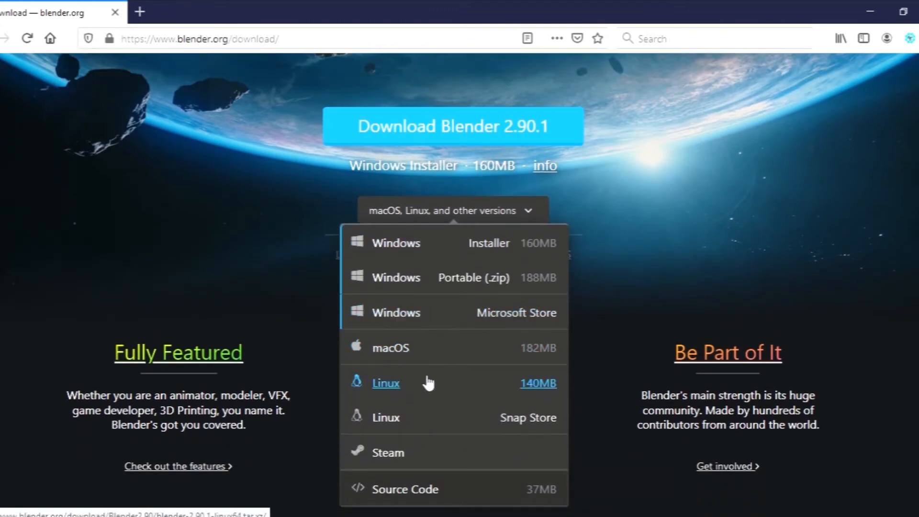
pyautogui.scroll(-5, 407, 384)
pyautogui.scroll(6, 426, 377)
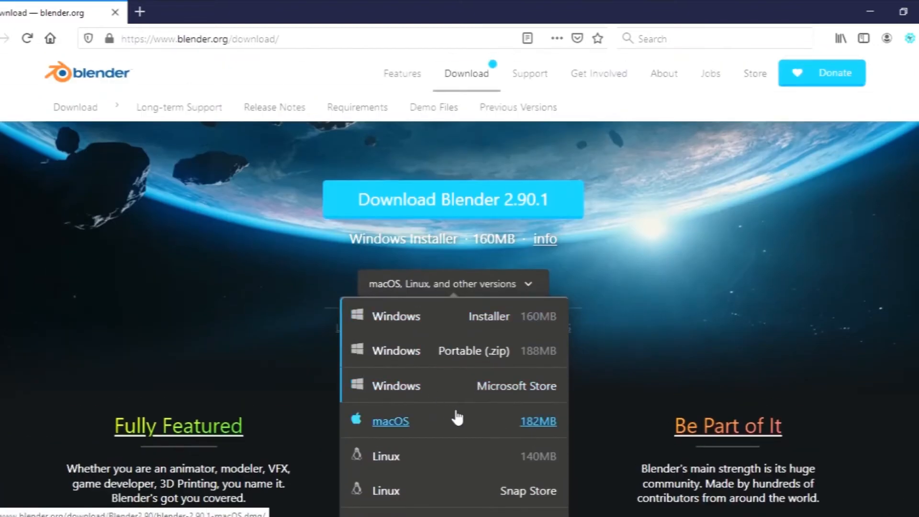
pyautogui.click(607, 109)
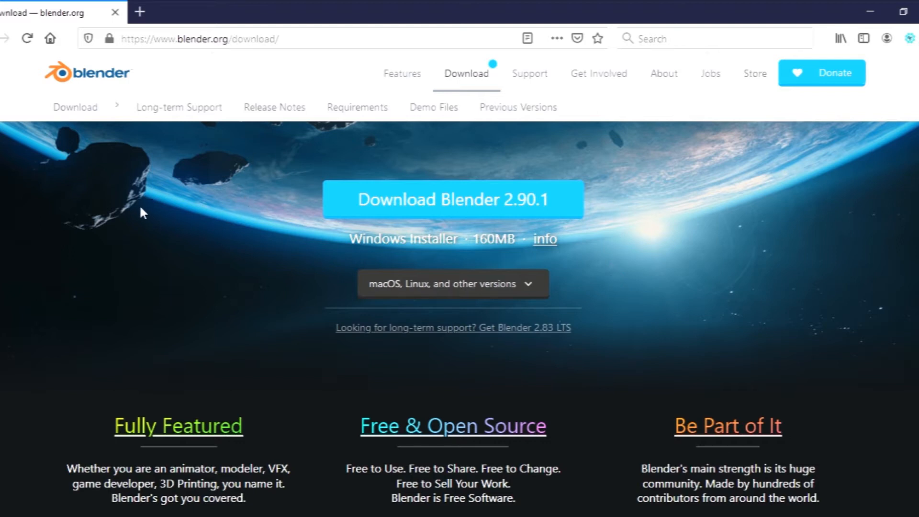
# - Go back to the requirements page, then open the Blender 2.83 LTS release page and look through its release notes
pyautogui.hotkey('alt', 'Left')
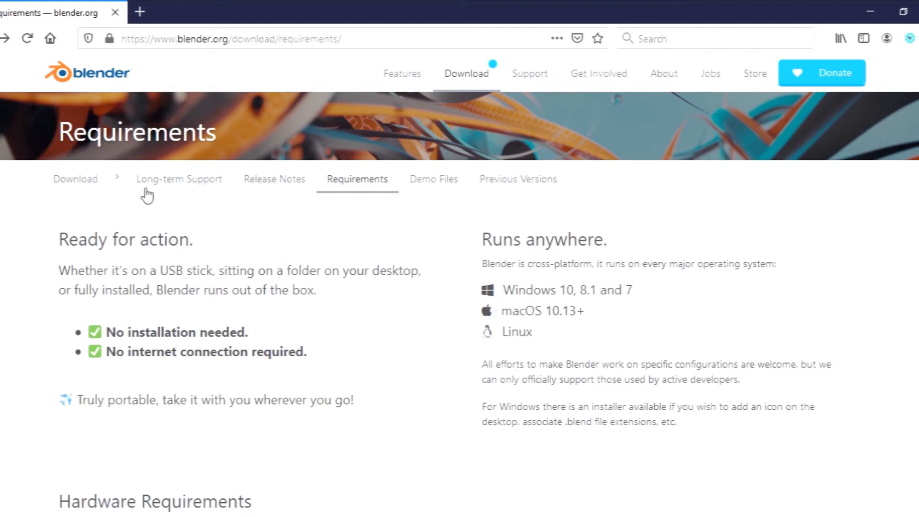
pyautogui.click(264, 200)
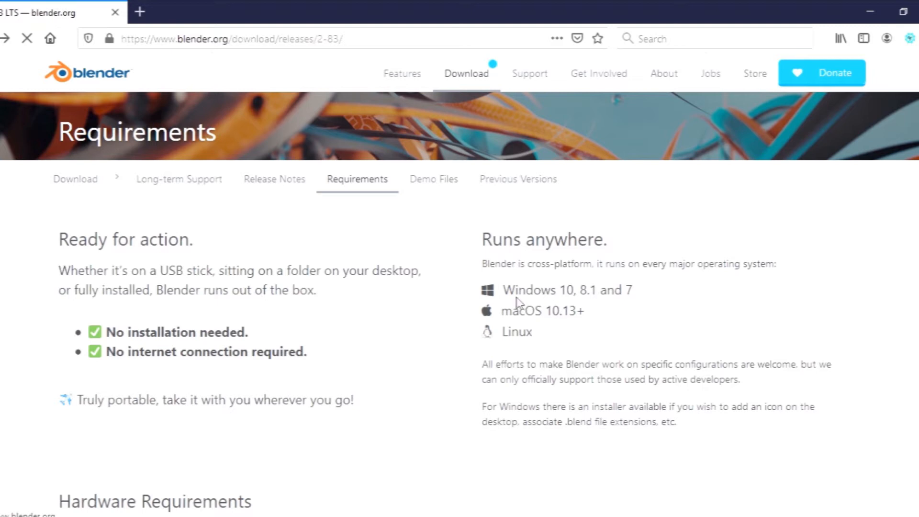
pyautogui.scroll(-2, 365, 292)
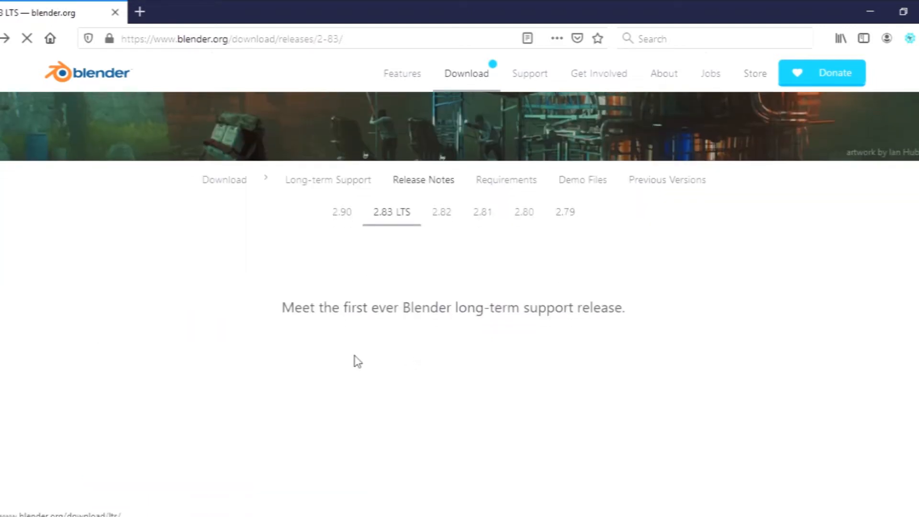
pyautogui.scroll(3, 391, 296)
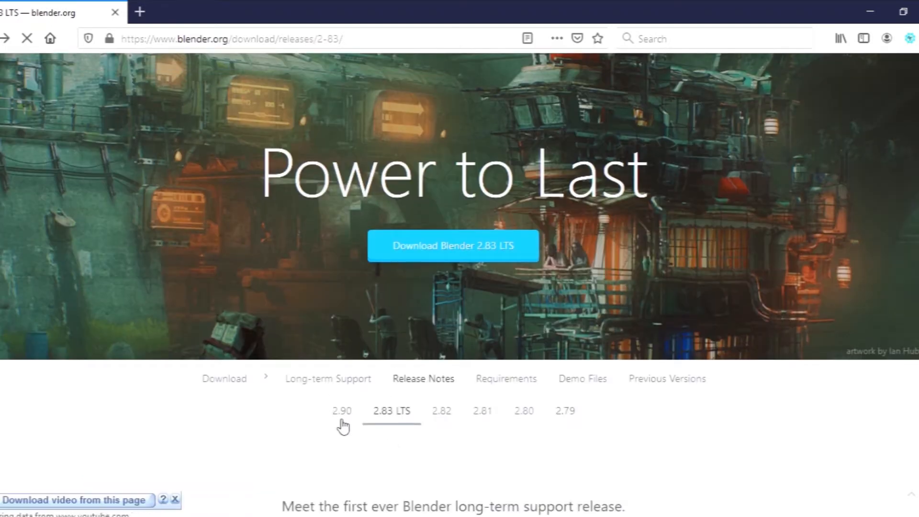
pyautogui.scroll(-1, 441, 418)
pyautogui.scroll(-1, 444, 425)
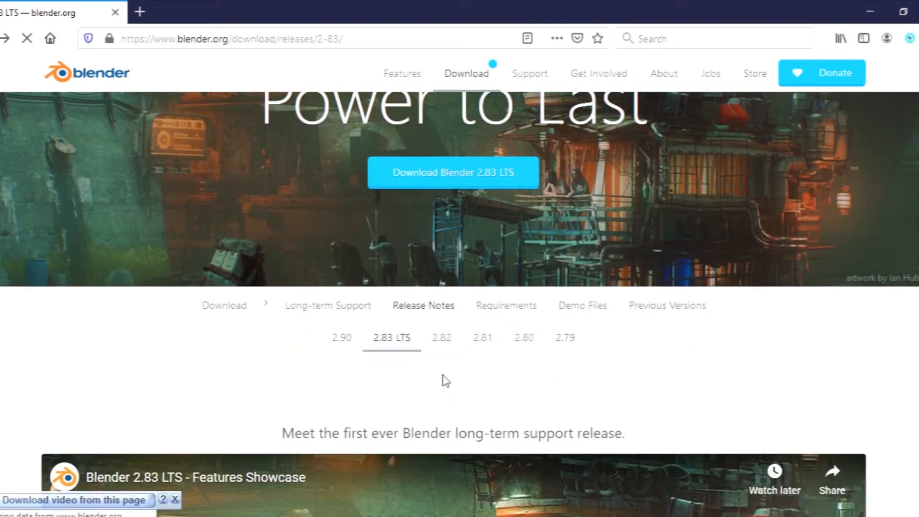
pyautogui.scroll(-15, 441, 378)
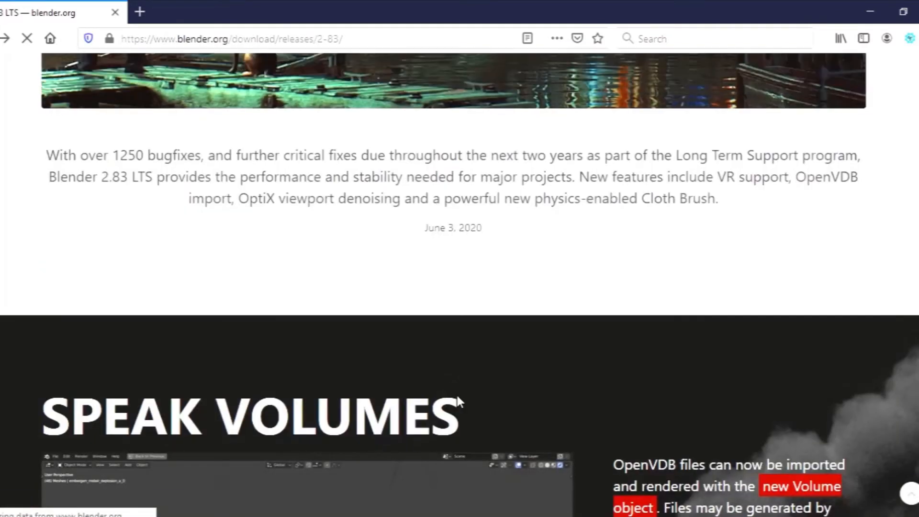
pyautogui.scroll(15, 450, 386)
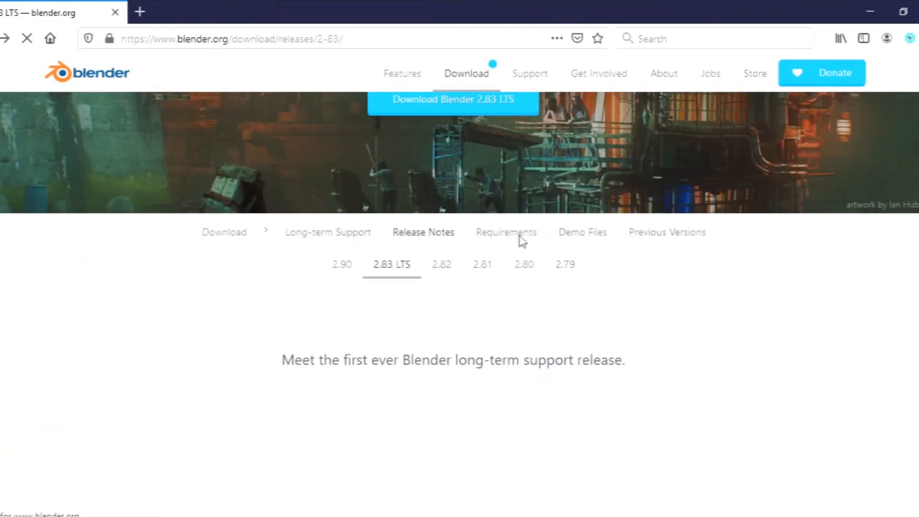
pyautogui.scroll(5, 522, 240)
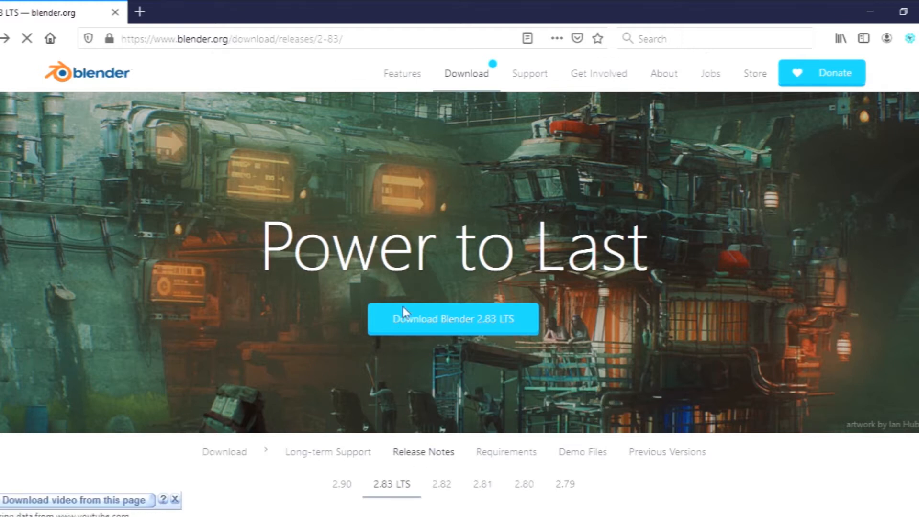
# - Return to the main download page and start downloading the Blender 2.90.1 Windows installer
pyautogui.click(443, 330)
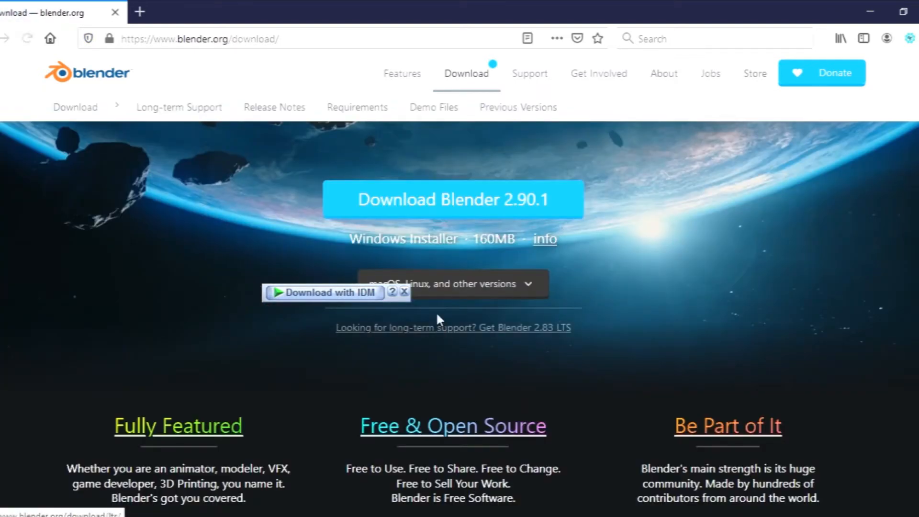
pyautogui.click(462, 200)
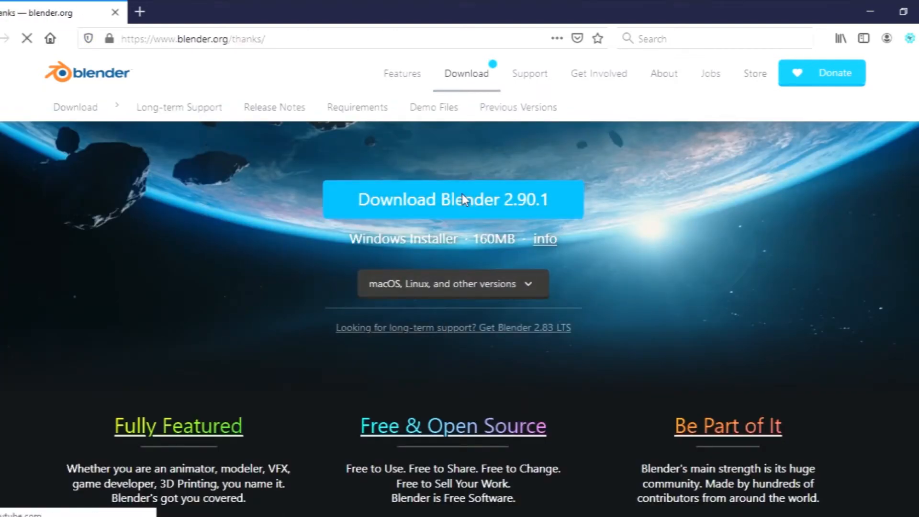
# - Look through the download thank-you page, including its development fund, Learn the Basics and Weekly Live Streams sections
pyautogui.scroll(-4, 448, 255)
pyautogui.scroll(1, 478, 326)
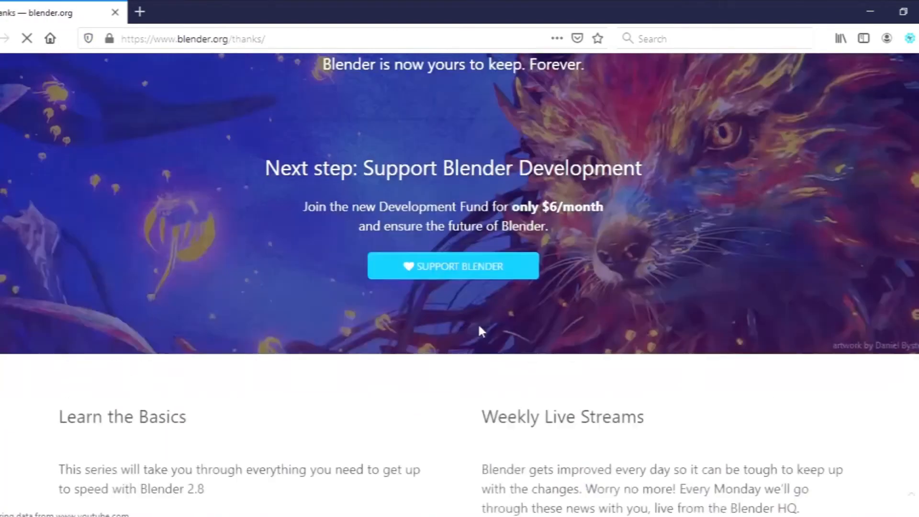
pyautogui.scroll(3, 481, 326)
pyautogui.scroll(-4, 502, 323)
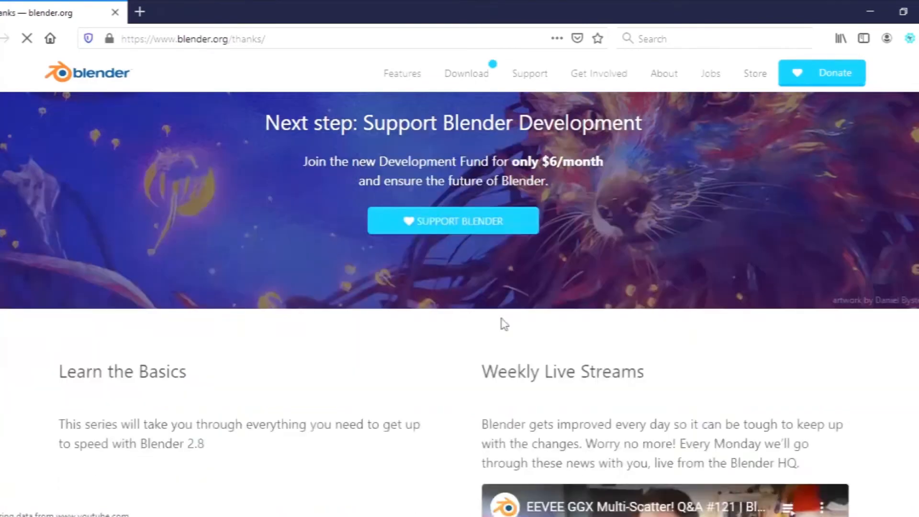
pyautogui.scroll(-2, 504, 321)
pyautogui.scroll(-5, 504, 321)
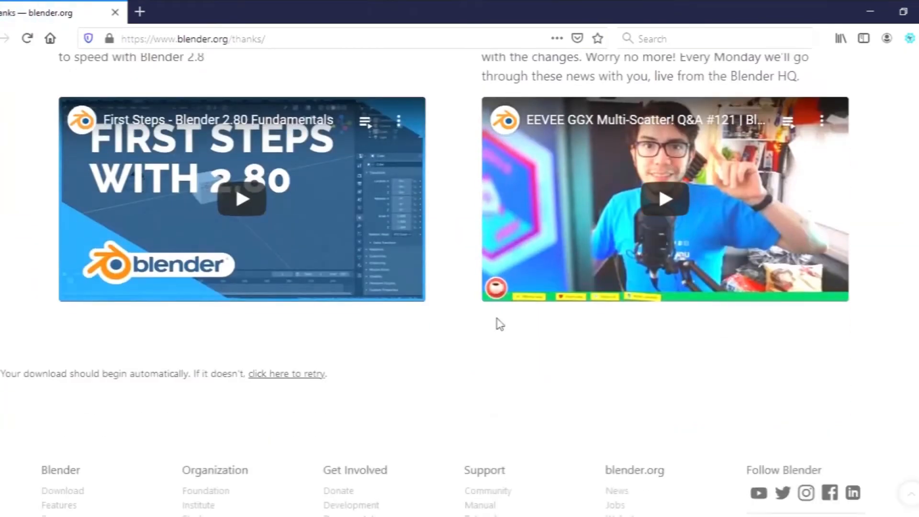
pyautogui.scroll(5, 487, 325)
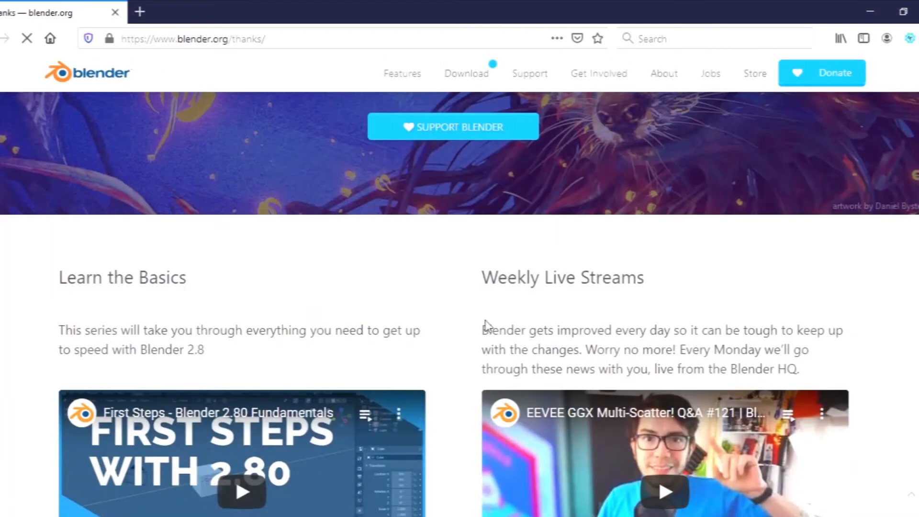
pyautogui.scroll(5, 486, 325)
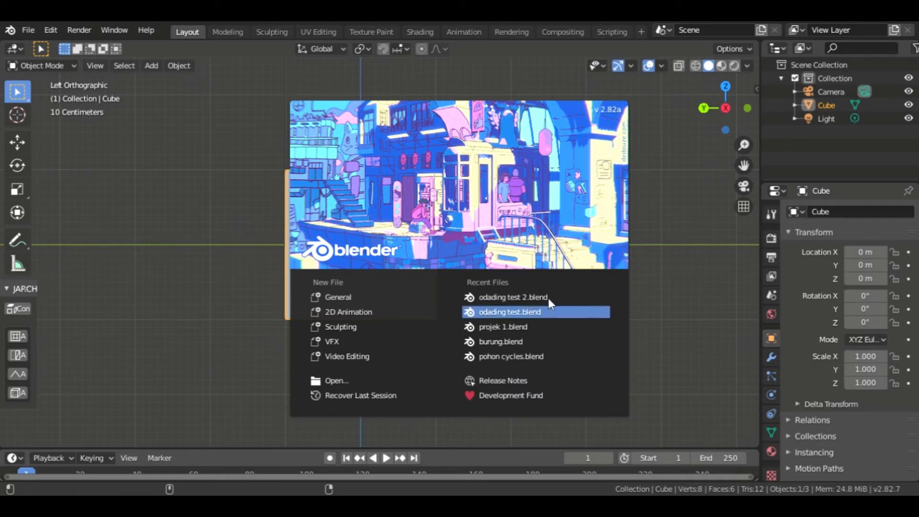
# - Switch to Blender, create a new General file, and view the default cube from the left at different zoom levels
pyautogui.click(359, 299)
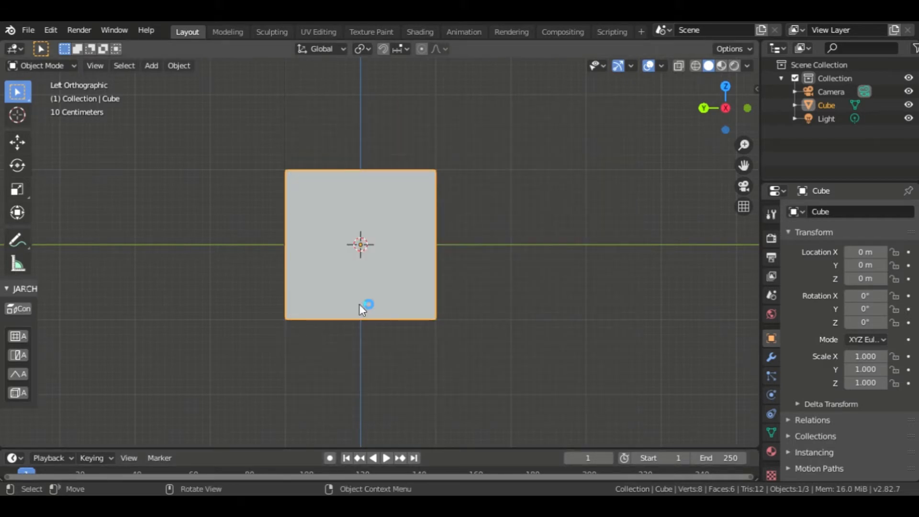
pyautogui.scroll(-6, 360, 303)
pyautogui.scroll(5, 360, 304)
pyautogui.scroll(-2, 361, 304)
pyautogui.scroll(-2, 360, 304)
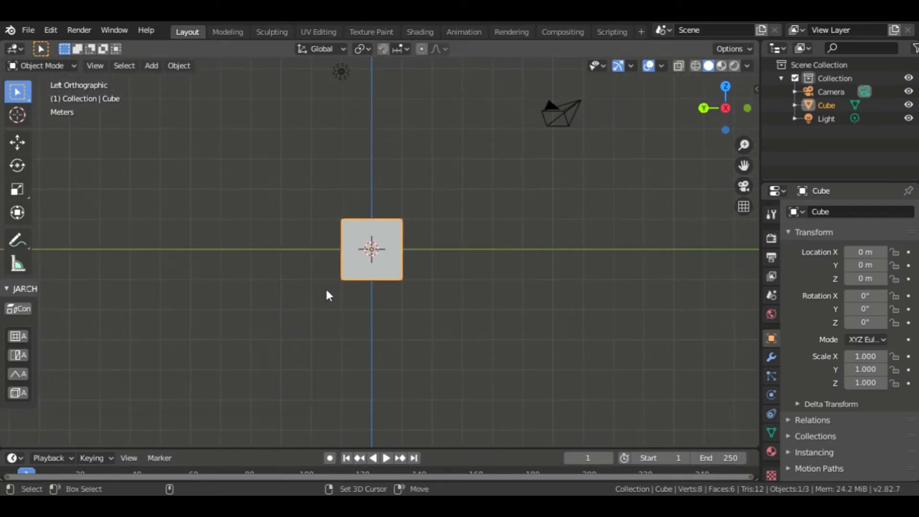
pyautogui.keyDown('shift'); pyautogui.moveTo(326, 294); pyautogui.dragTo(326, 323, button='middle'); pyautogui.keyUp('shift')
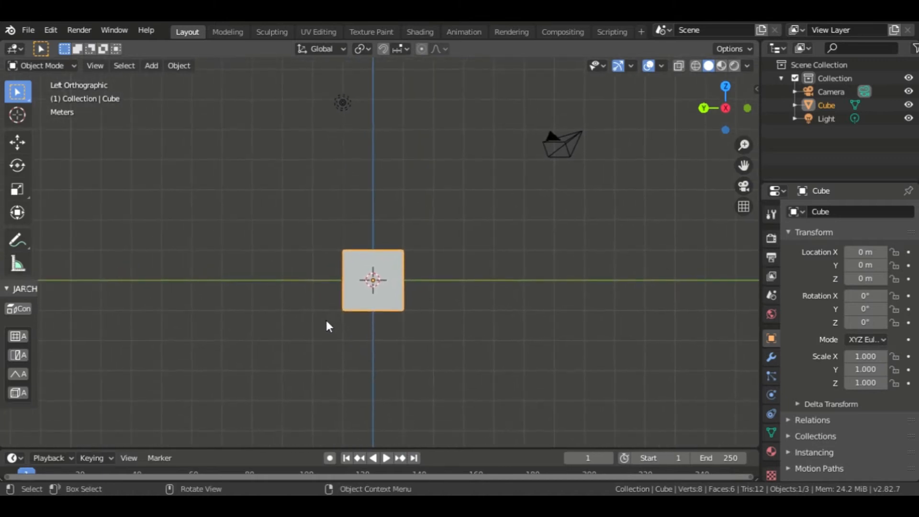
pyautogui.scroll(4, 375, 335)
pyautogui.scroll(-2, 374, 332)
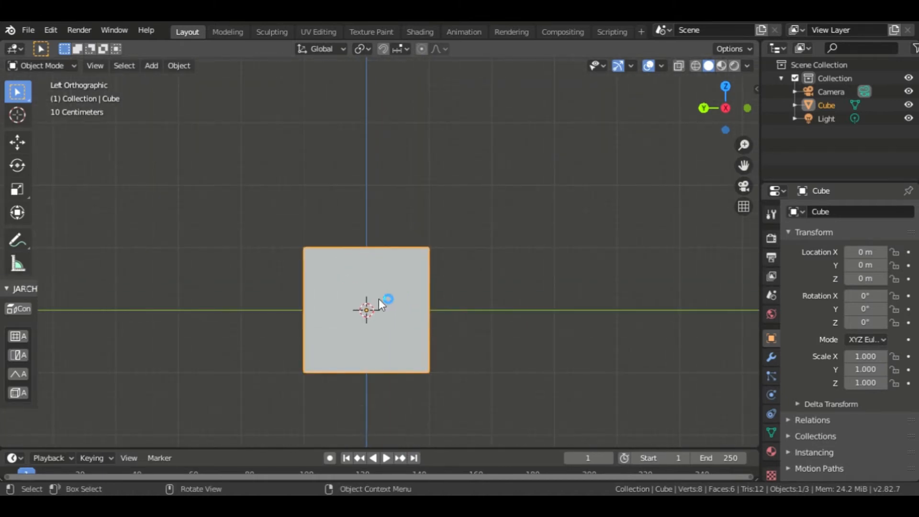
# - Orbit around the default cube in perspective to examine it from several angles
pyautogui.moveTo(378, 299); pyautogui.dragTo(428, 250, button='middle')
pyautogui.scroll(-2, 400, 298)
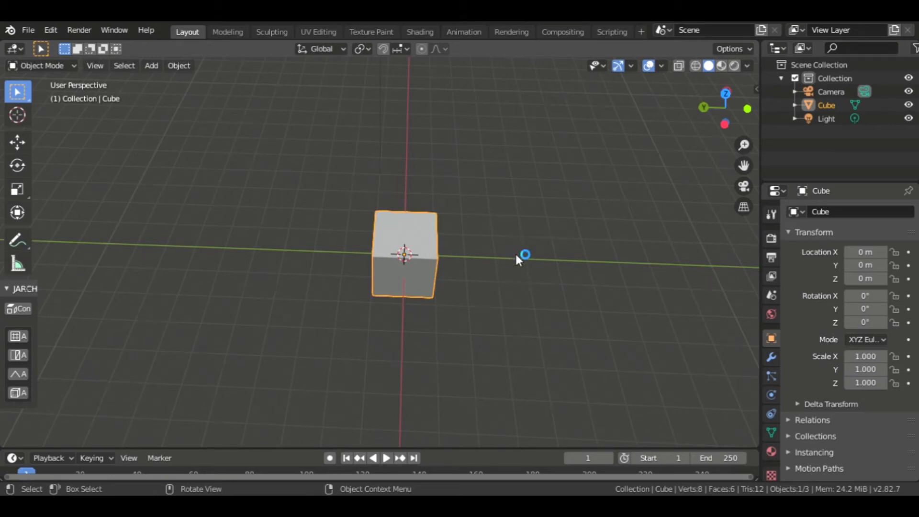
pyautogui.moveTo(516, 255); pyautogui.dragTo(474, 262, button='middle')
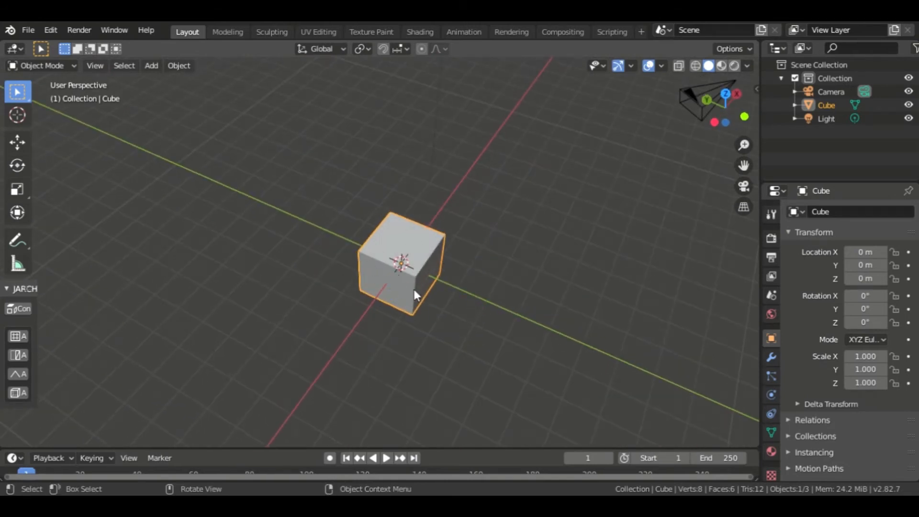
pyautogui.scroll(1, 410, 294)
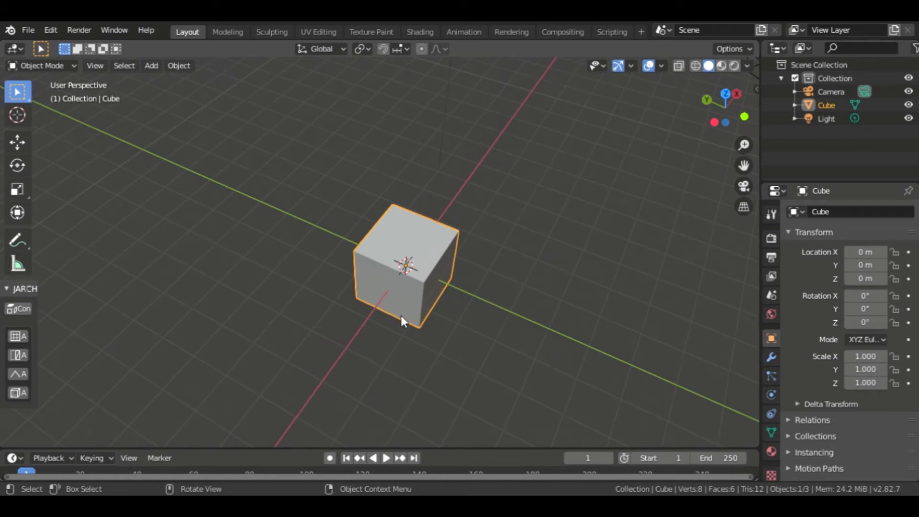
pyautogui.press('alt')
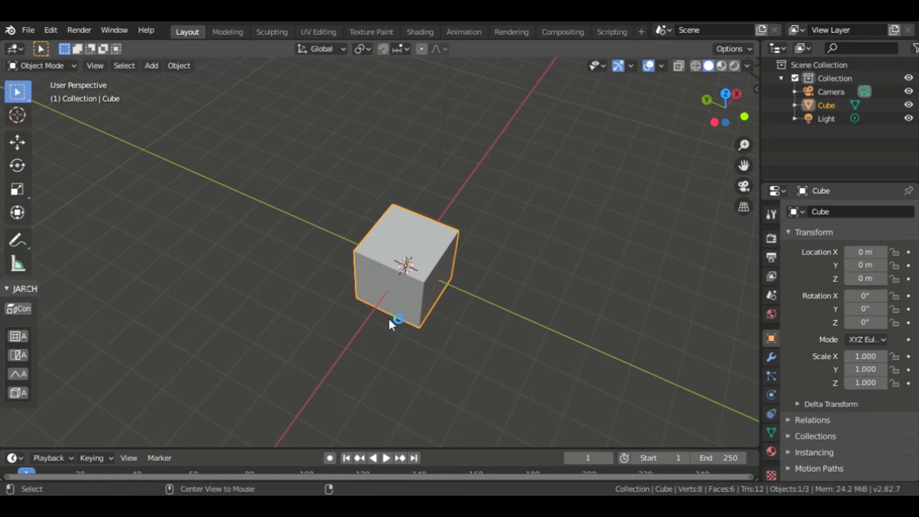
pyautogui.moveTo(387, 317); pyautogui.dragTo(330, 290, button='middle')
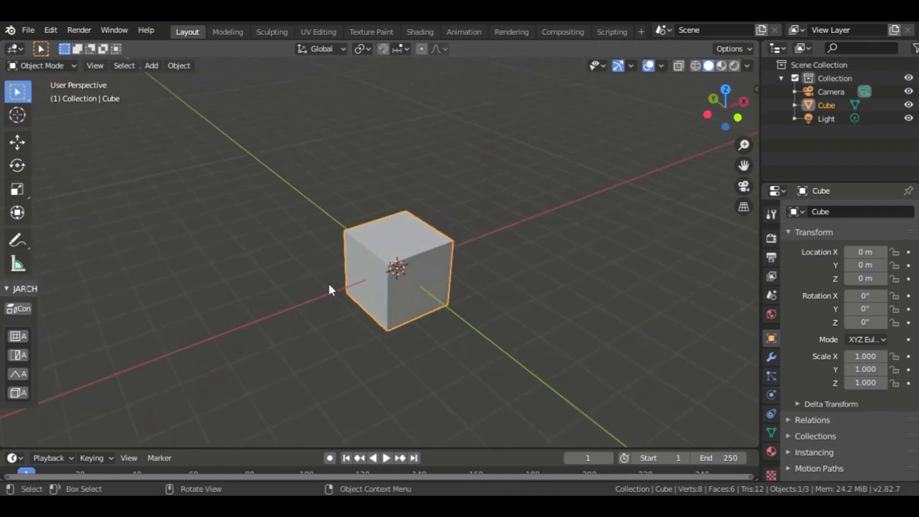
# - Zoom repeatedly out and back in to view the cube together with the scene's light and camera
pyautogui.scroll(-3, 391, 301)
pyautogui.scroll(2, 390, 299)
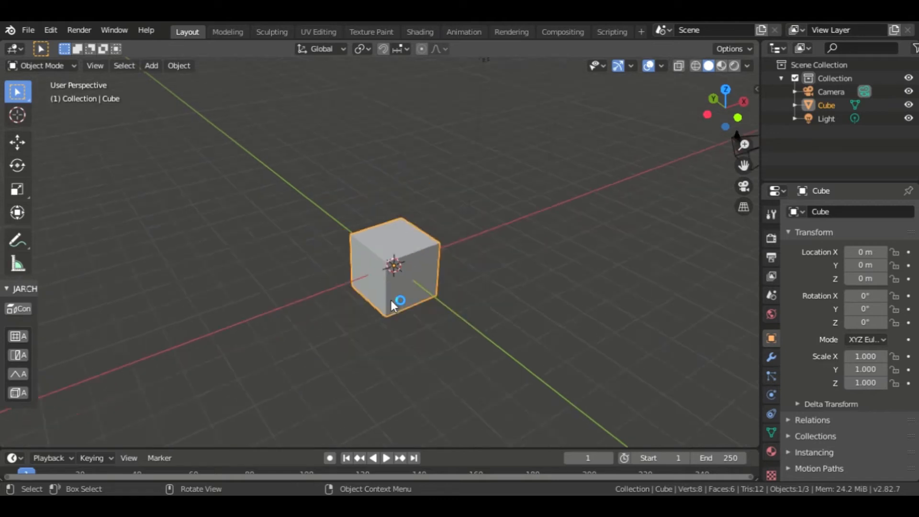
pyautogui.scroll(-4, 390, 302)
pyautogui.scroll(3, 353, 303)
pyautogui.scroll(-5, 359, 301)
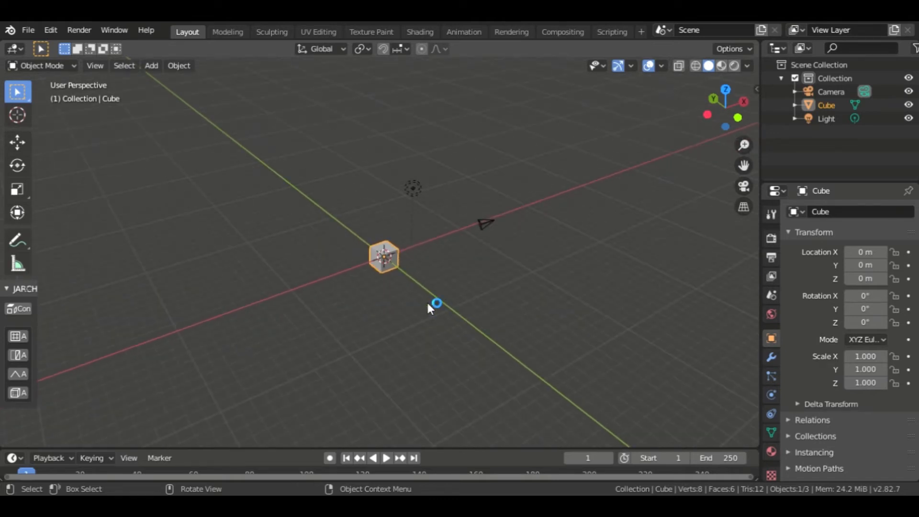
pyautogui.scroll(3, 429, 303)
pyautogui.scroll(-2, 427, 303)
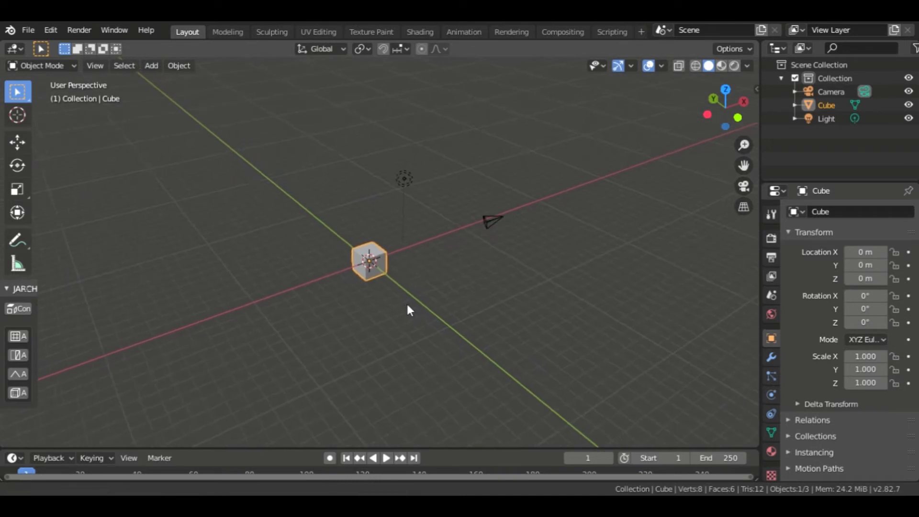
pyautogui.scroll(6, 406, 306)
pyautogui.scroll(-5, 405, 311)
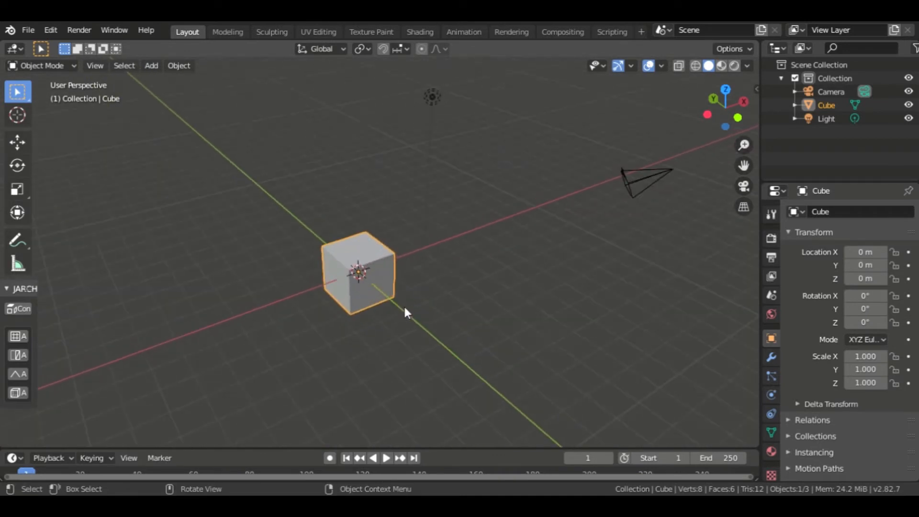
# - Compare close and distant views of the default cube, shifting the view slightly between zooms
pyautogui.scroll(5, 405, 308)
pyautogui.scroll(-6, 404, 309)
pyautogui.scroll(7, 404, 306)
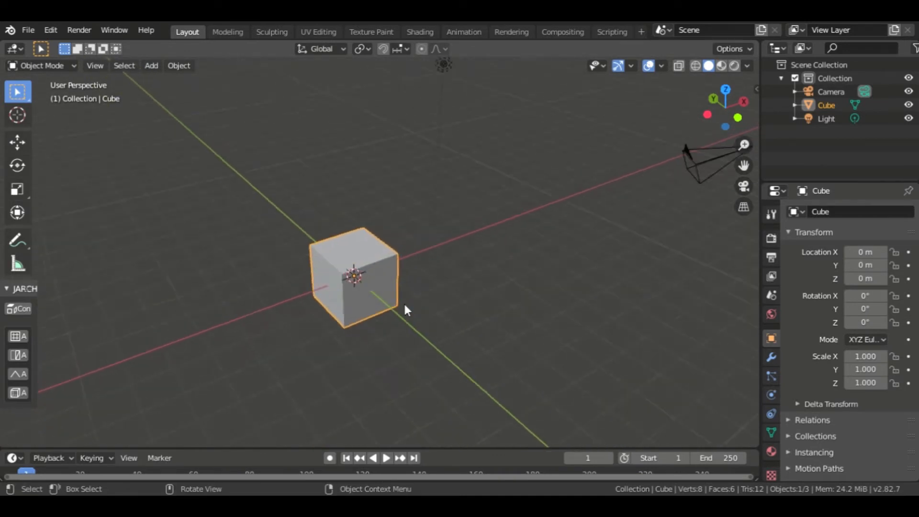
pyautogui.scroll(-5, 397, 303)
pyautogui.moveTo(393, 305)
pyautogui.keyDown('shift'); pyautogui.mouseDown(button='middle')
pyautogui.moveTo(463, 294)
pyautogui.moveTo(397, 311)
pyautogui.moveTo(397, 303)
pyautogui.mouseUp(button='middle'); pyautogui.keyUp('shift')
pyautogui.scroll(-4, 415, 303)
pyautogui.scroll(6, 421, 296)
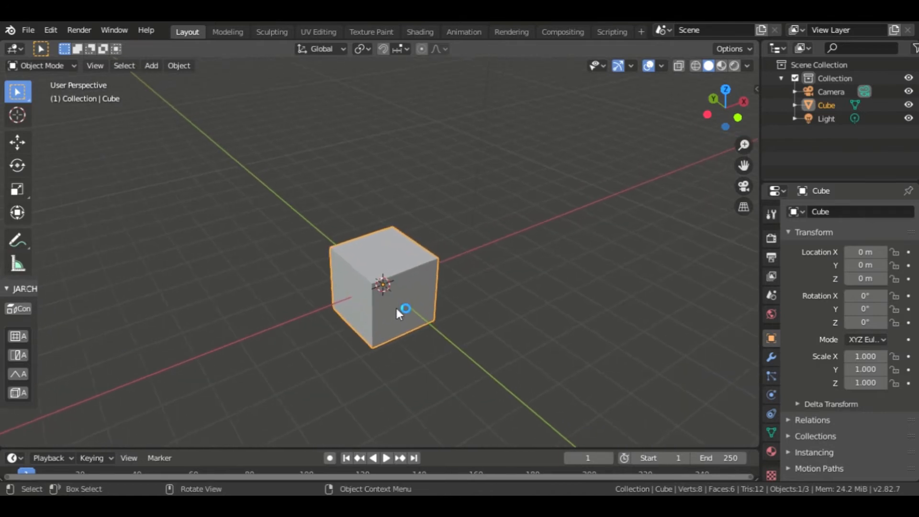
pyautogui.scroll(-1, 397, 304)
pyautogui.scroll(2, 396, 304)
pyautogui.scroll(-6, 397, 304)
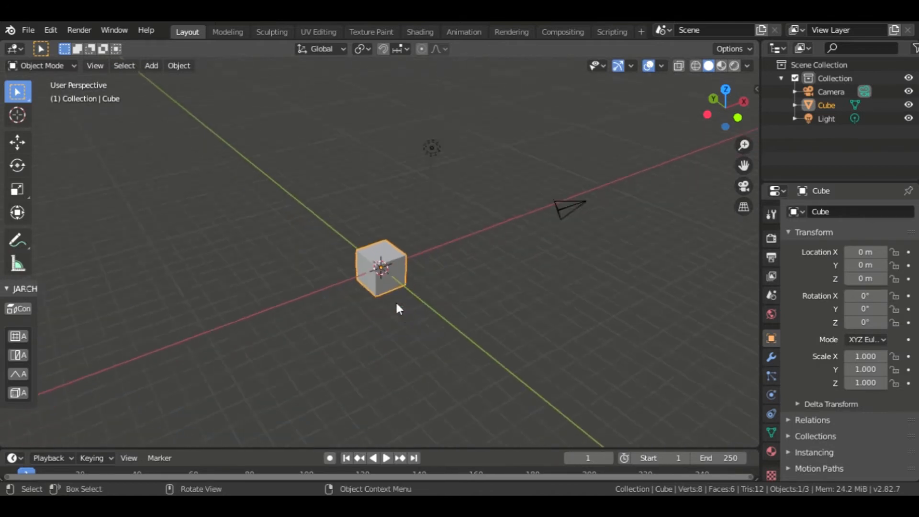
pyautogui.scroll(7, 396, 304)
pyautogui.scroll(-5, 397, 305)
pyautogui.scroll(6, 397, 309)
# - Pan, smoothly zoom and orbit around the default cube to practise the viewport navigation controls
pyautogui.keyDown('shift'); pyautogui.moveTo(396, 310); pyautogui.dragTo(412, 282, button='middle'); pyautogui.keyUp('shift')
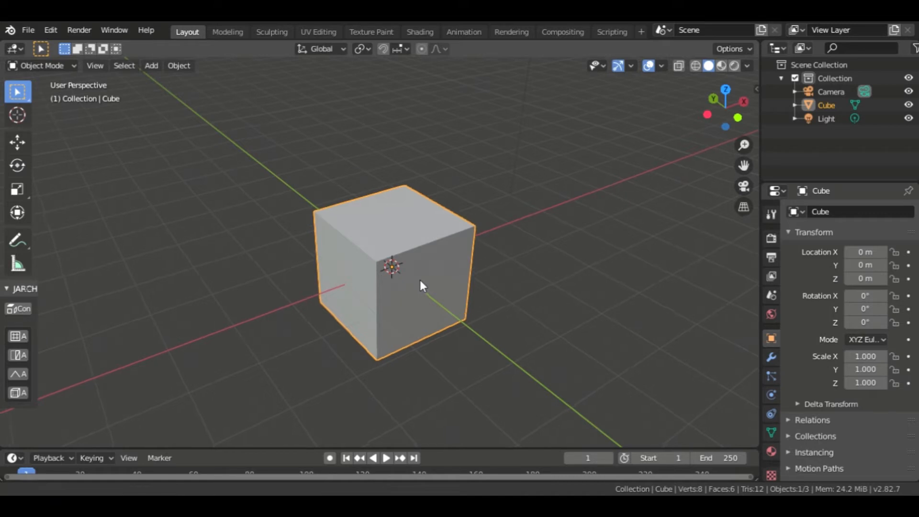
pyautogui.keyDown('ctrl'); pyautogui.moveTo(420, 286); pyautogui.dragTo(513, 306, button='middle'); pyautogui.keyUp('ctrl')
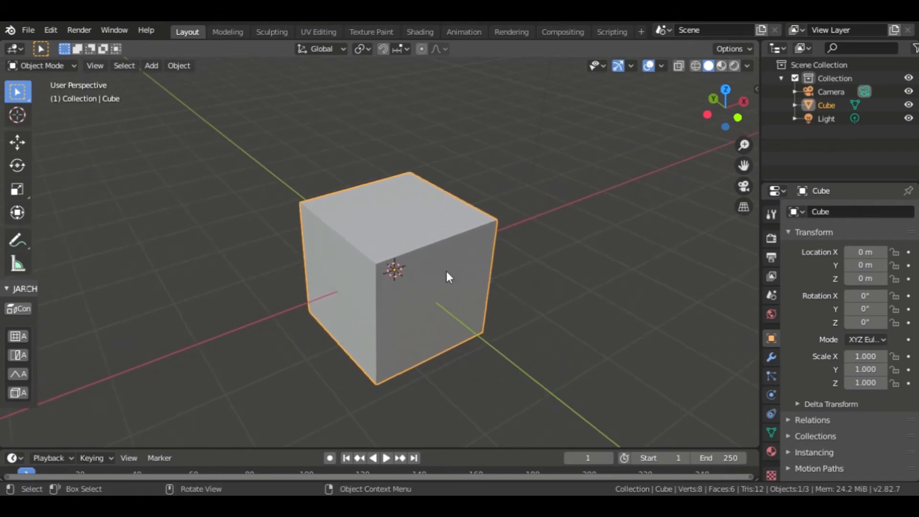
pyautogui.moveTo(469, 265)
pyautogui.keyDown('shift'); pyautogui.mouseDown(button='middle')
pyautogui.moveTo(295, 263)
pyautogui.moveTo(547, 283)
pyautogui.moveTo(545, 174)
pyautogui.moveTo(396, 329)
pyautogui.moveTo(622, 267)
pyautogui.moveTo(410, 212)
pyautogui.moveTo(431, 328)
pyautogui.moveTo(519, 277)
pyautogui.moveTo(461, 257)
pyautogui.mouseUp(button='middle'); pyautogui.keyUp('shift')
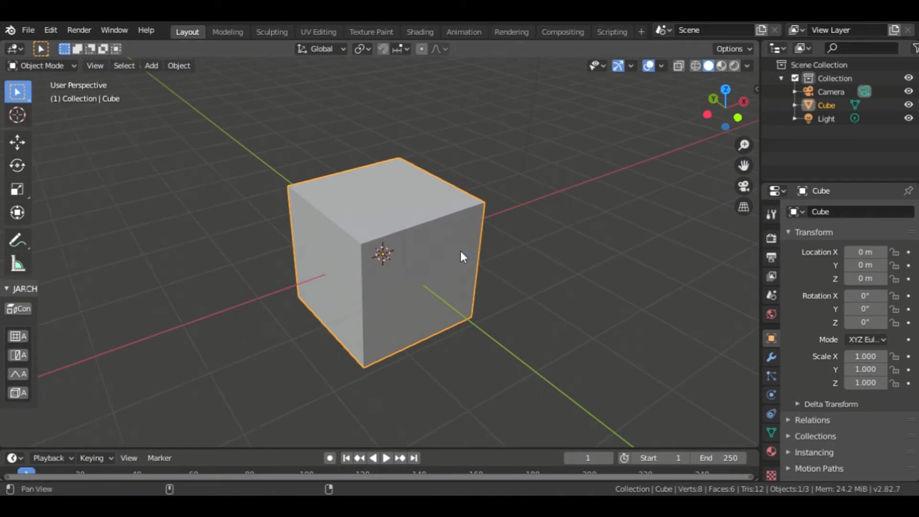
pyautogui.keyDown('shift'); pyautogui.moveTo(461, 257); pyautogui.dragTo(438, 280, button='middle'); pyautogui.keyUp('shift')
pyautogui.scroll(-3, 438, 280)
pyautogui.scroll(1, 437, 283)
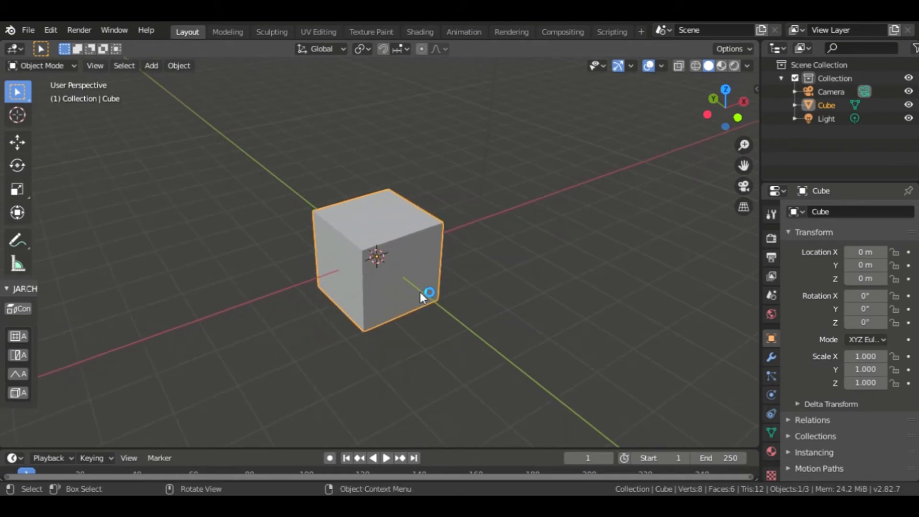
pyautogui.scroll(-3, 421, 297)
pyautogui.moveTo(318, 314); pyautogui.dragTo(378, 289, button='middle')
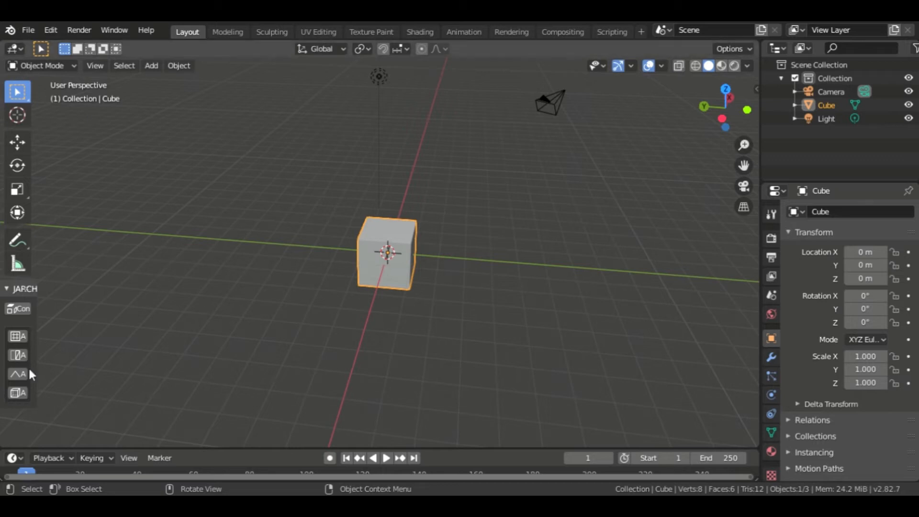
pyautogui.scroll(2, 61, 272)
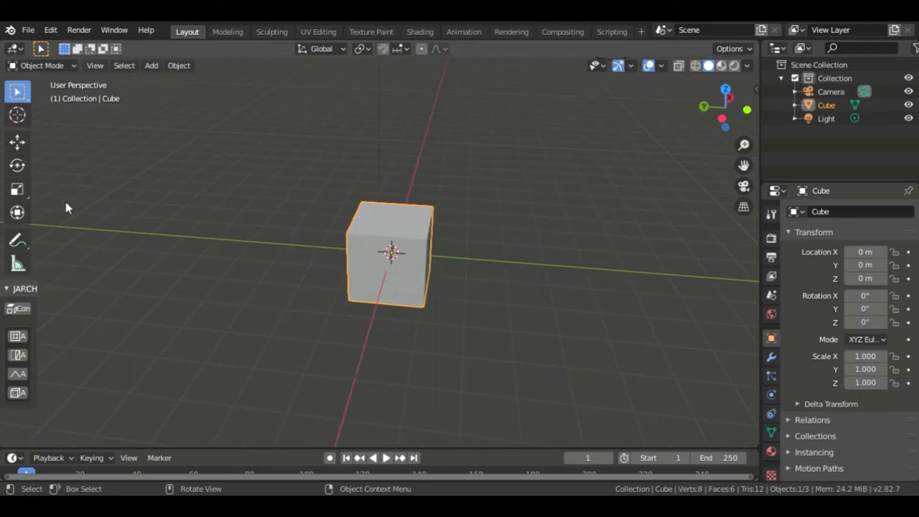
# - Activate the Move tool and select the scene's camera
pyautogui.click(18, 144)
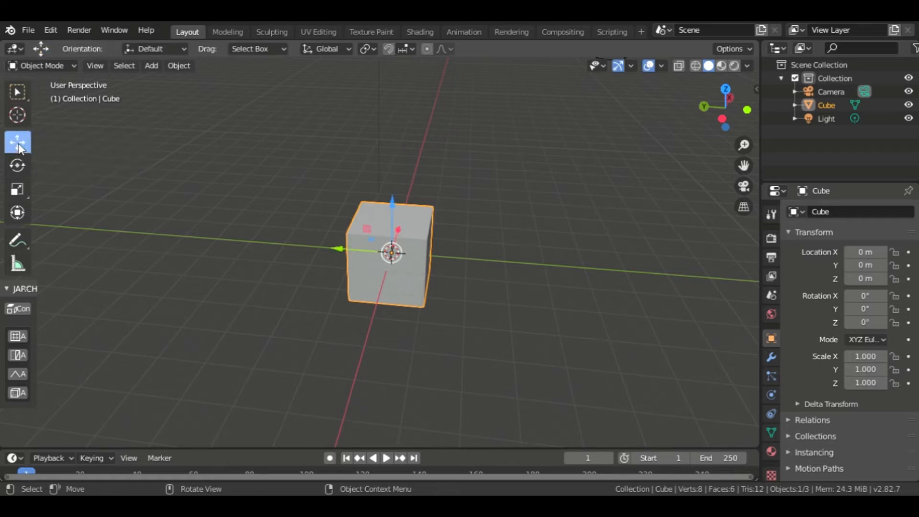
pyautogui.scroll(-6, 355, 254)
pyautogui.scroll(5, 355, 256)
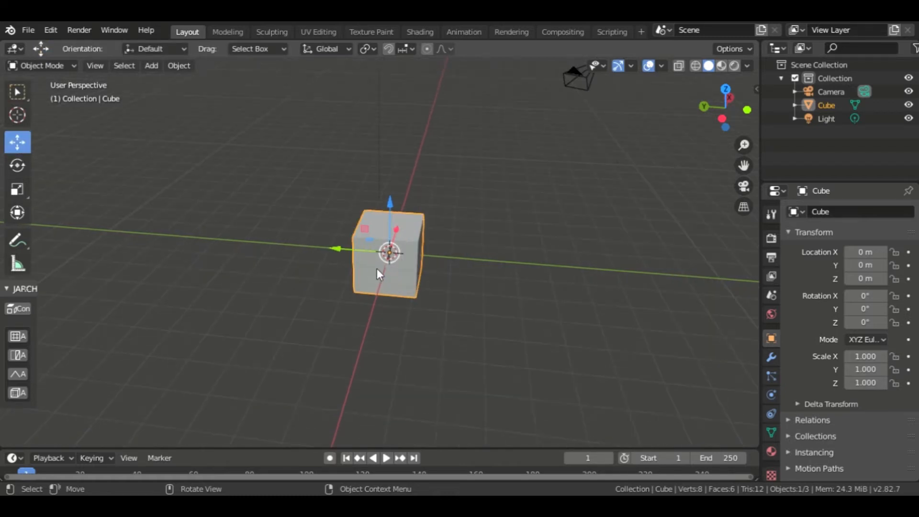
pyautogui.scroll(-5, 371, 256)
pyautogui.scroll(4, 395, 269)
pyautogui.keyDown('shift'); pyautogui.moveTo(431, 237); pyautogui.dragTo(470, 232, button='middle'); pyautogui.keyUp('shift')
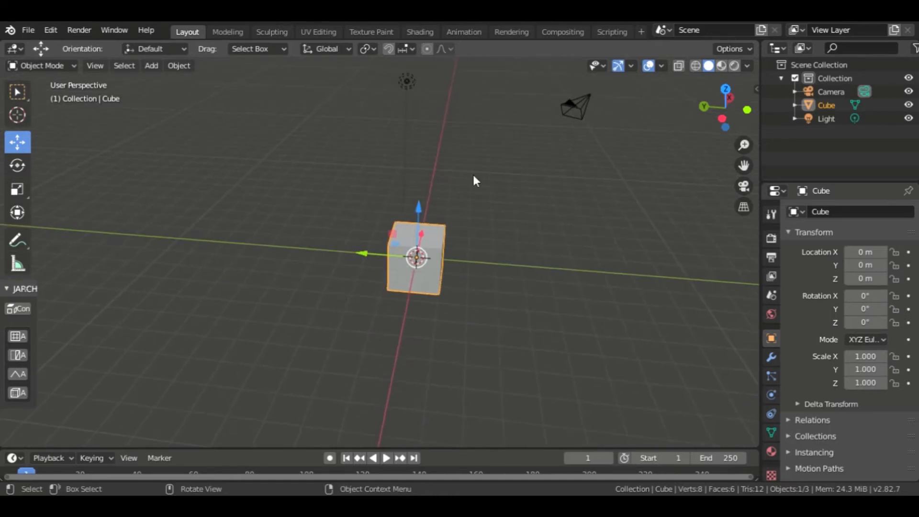
pyautogui.keyDown('shift'); pyautogui.moveTo(549, 105); pyautogui.dragTo(446, 262, button='middle'); pyautogui.keyUp('shift')
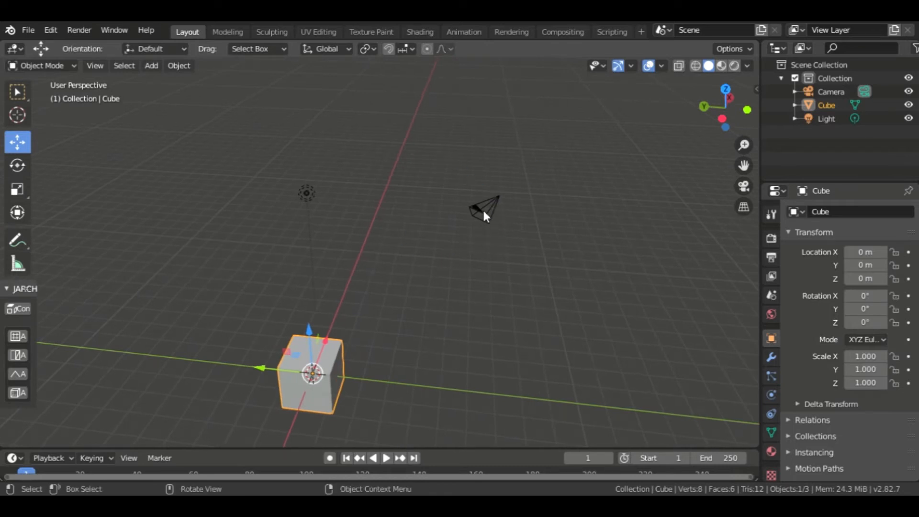
pyautogui.click(483, 209)
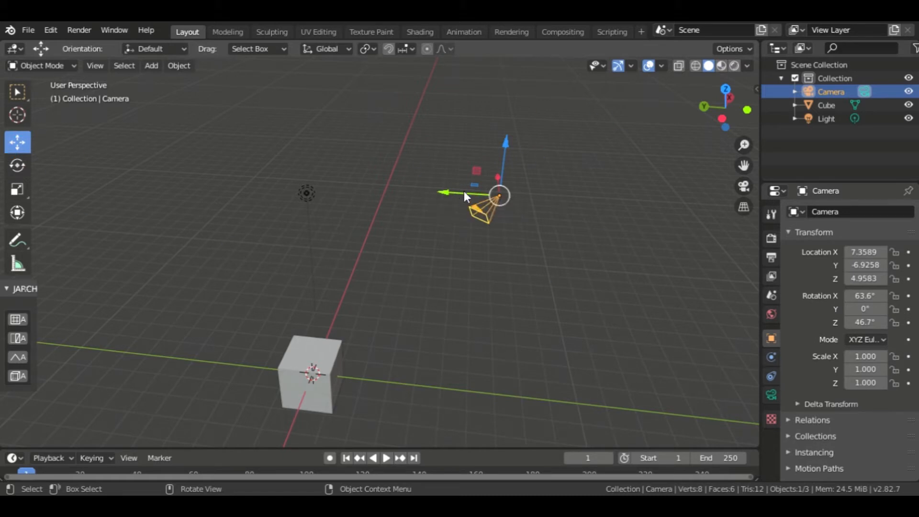
# - Move the camera along the Y axis to about -8.92 m
pyautogui.moveTo(408, 196); pyautogui.dragTo(455, 210, button='middle')
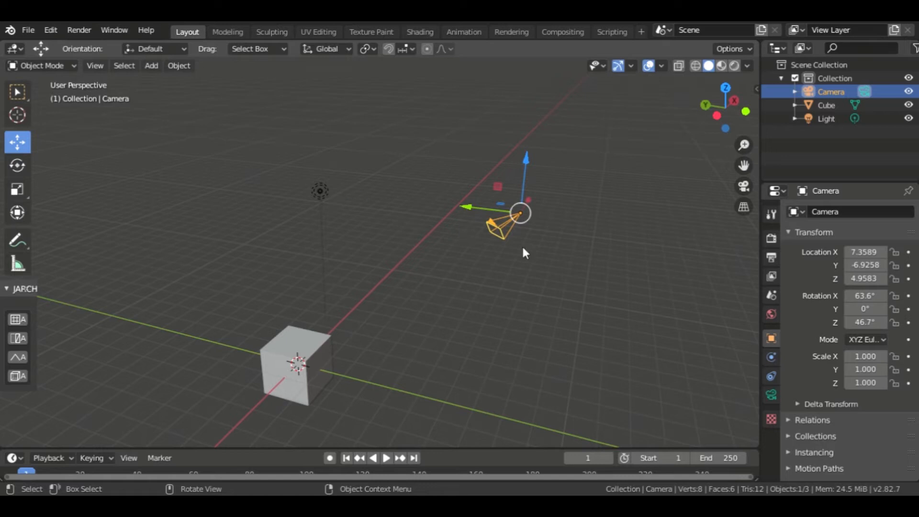
pyautogui.moveTo(524, 249); pyautogui.dragTo(620, 265, button='middle')
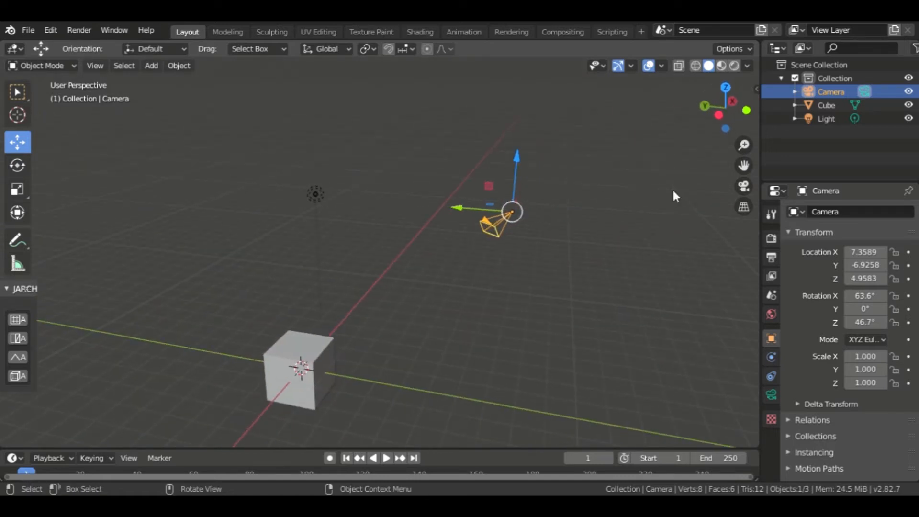
pyautogui.moveTo(570, 190); pyautogui.dragTo(570, 223, button='middle')
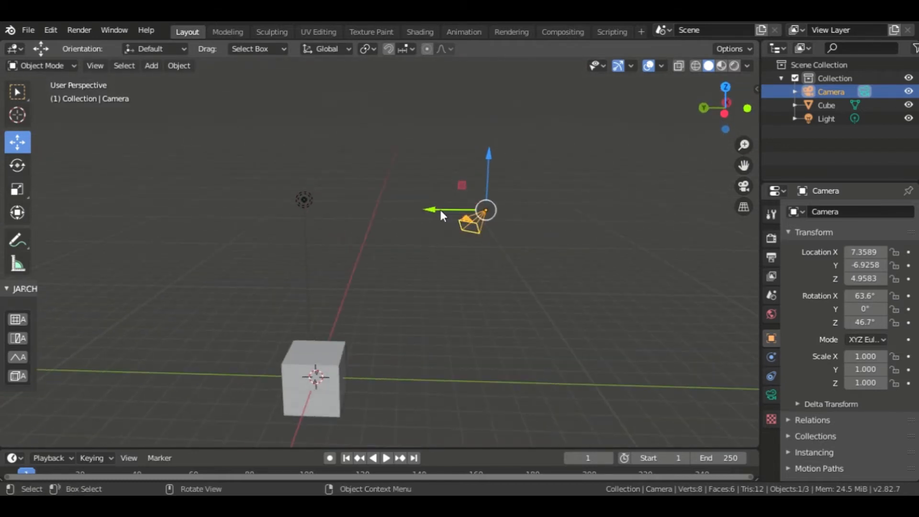
pyautogui.moveTo(439, 217); pyautogui.dragTo(486, 250)
# - Move the camera along the X axis to about 8.74 m and raise it along Z to about 8.23 m
pyautogui.moveTo(581, 254); pyautogui.dragTo(423, 244, button='middle')
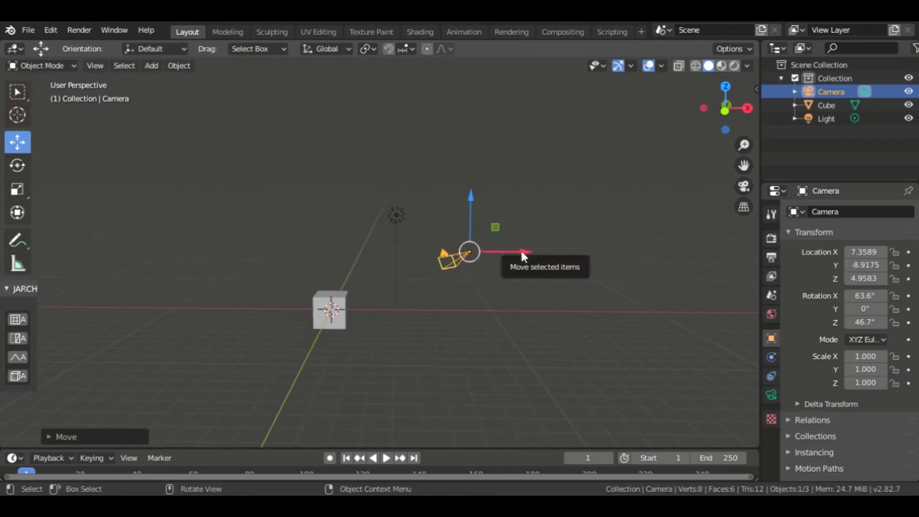
pyautogui.moveTo(521, 257); pyautogui.dragTo(426, 261)
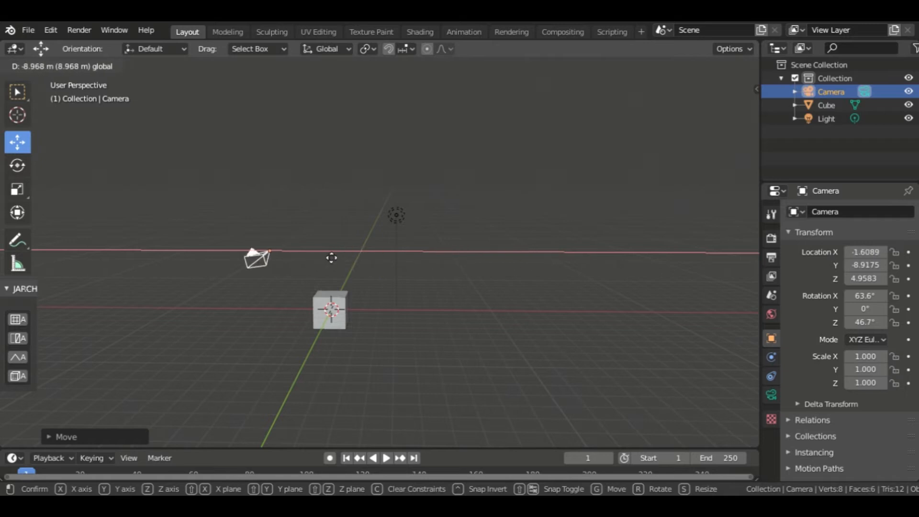
pyautogui.moveTo(331, 258); pyautogui.dragTo(569, 287)
pyautogui.moveTo(378, 249); pyautogui.dragTo(499, 245, button='middle')
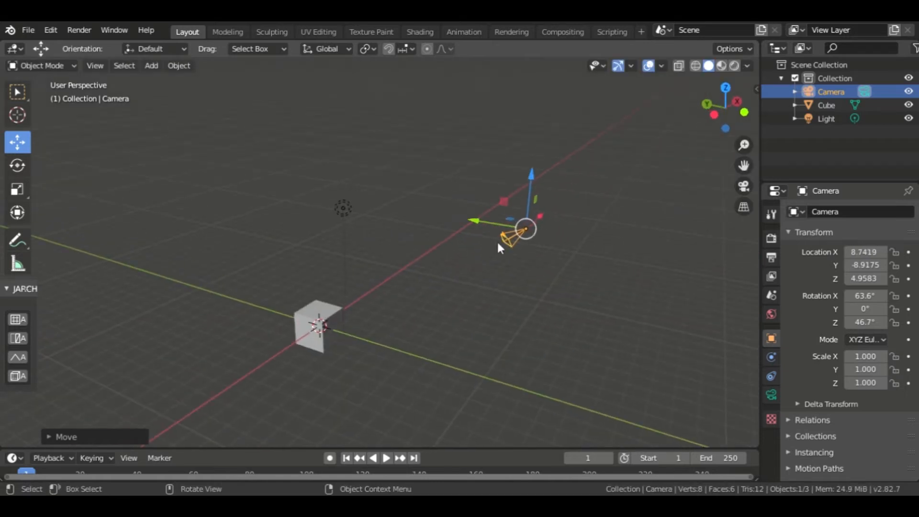
pyautogui.moveTo(530, 179); pyautogui.dragTo(545, 125)
pyautogui.moveTo(544, 126); pyautogui.dragTo(575, 213, button='middle')
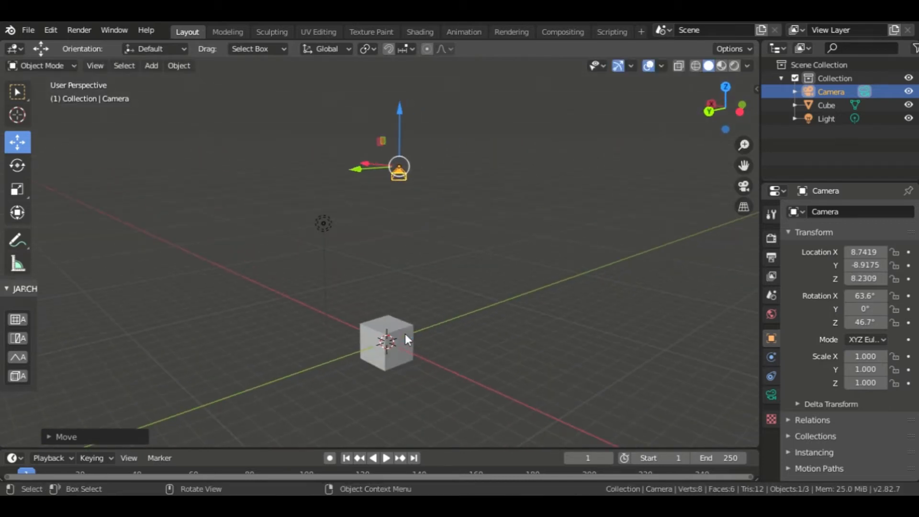
# - Select the cube and move it along the Y axis to about 3.79 m
pyautogui.moveTo(405, 334)
pyautogui.mouseDown(button='middle')
pyautogui.moveTo(403, 353)
pyautogui.moveTo(311, 343)
pyautogui.moveTo(334, 328)
pyautogui.moveTo(333, 349)
pyautogui.moveTo(419, 340)
pyautogui.moveTo(412, 324)
pyautogui.mouseUp(button='middle')
pyautogui.click(328, 334)
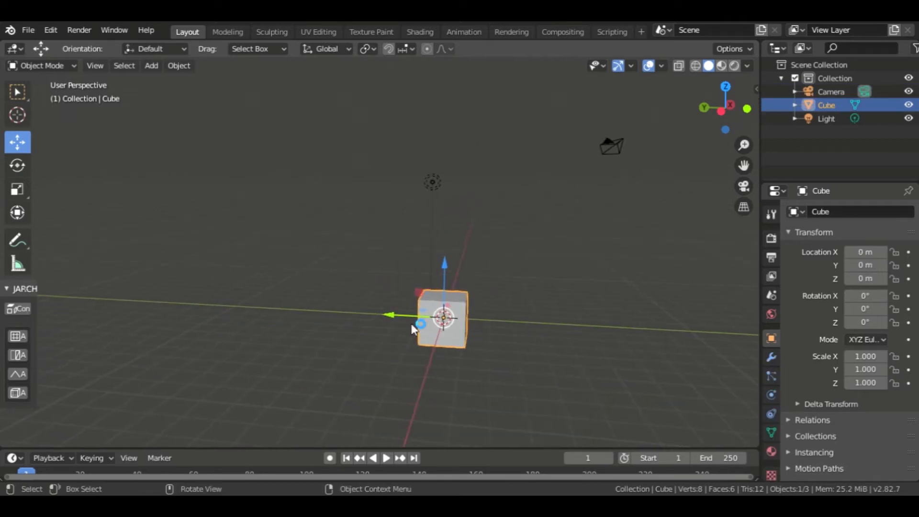
pyautogui.press('g')
pyautogui.press('y')
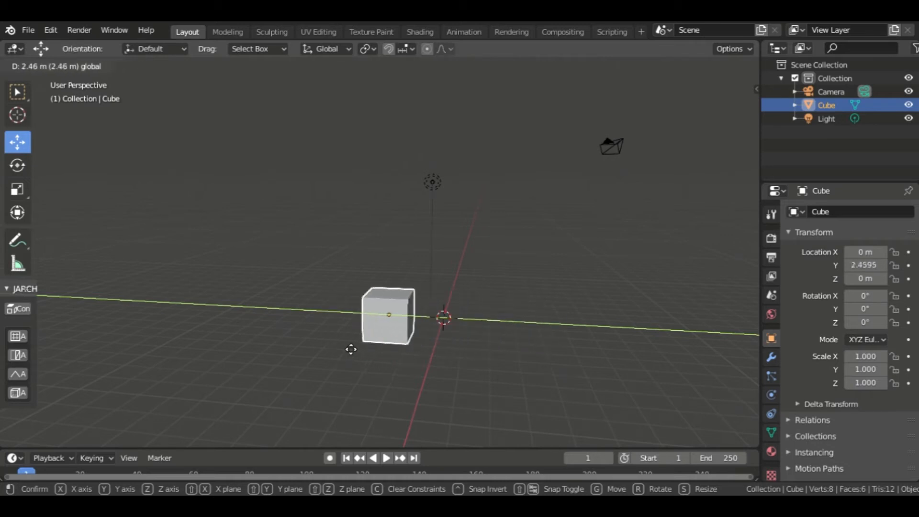
pyautogui.click(313, 321)
pyautogui.moveTo(315, 321); pyautogui.dragTo(582, 367, button='middle')
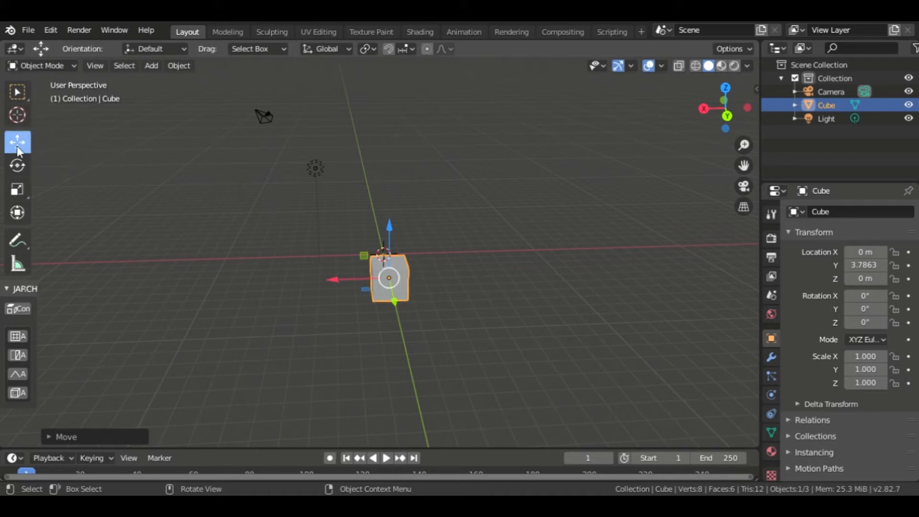
# - Switch back to the Select Box tool and view the cube from its other side
pyautogui.click(19, 91)
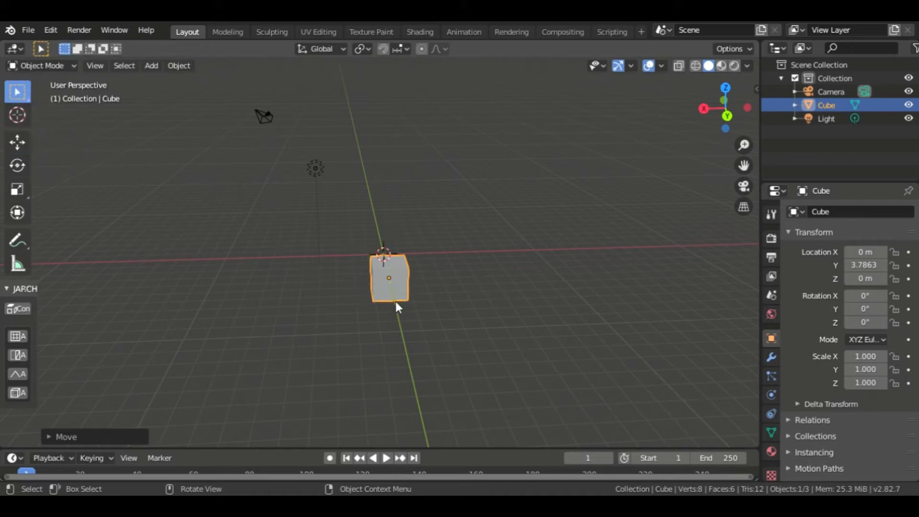
pyautogui.moveTo(415, 312); pyautogui.dragTo(538, 305, button='middle')
pyautogui.keyDown('shift'); pyautogui.moveTo(332, 334); pyautogui.dragTo(410, 319, button='middle'); pyautogui.keyUp('shift')
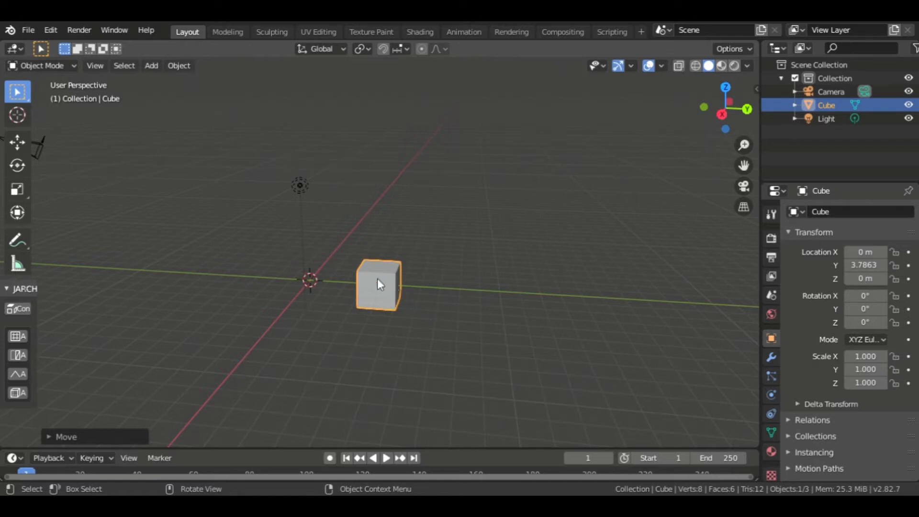
# - Try moving the cube freely without an axis constraint, cancelling each move
pyautogui.press('g')
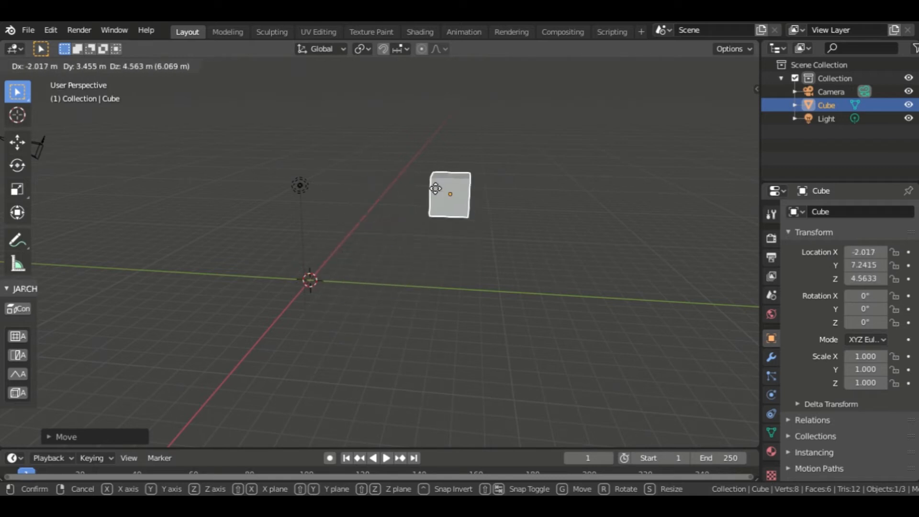
pyautogui.rightClick(405, 191)
pyautogui.scroll(-4, 456, 262)
pyautogui.scroll(5, 446, 281)
pyautogui.scroll(2, 446, 283)
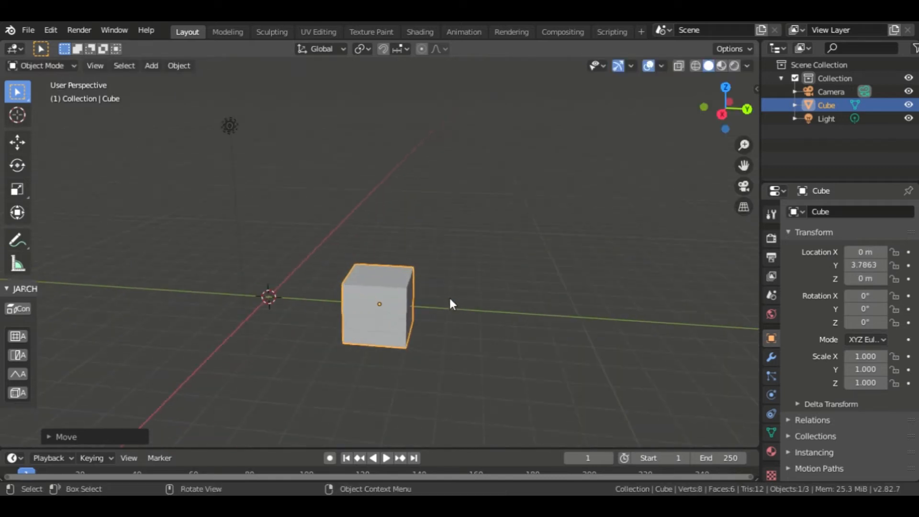
pyautogui.scroll(-3, 410, 295)
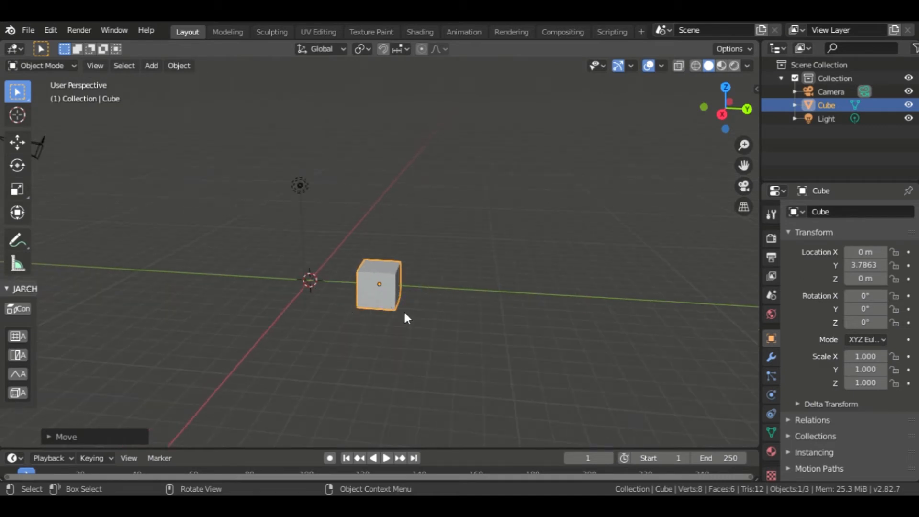
pyautogui.press('g')
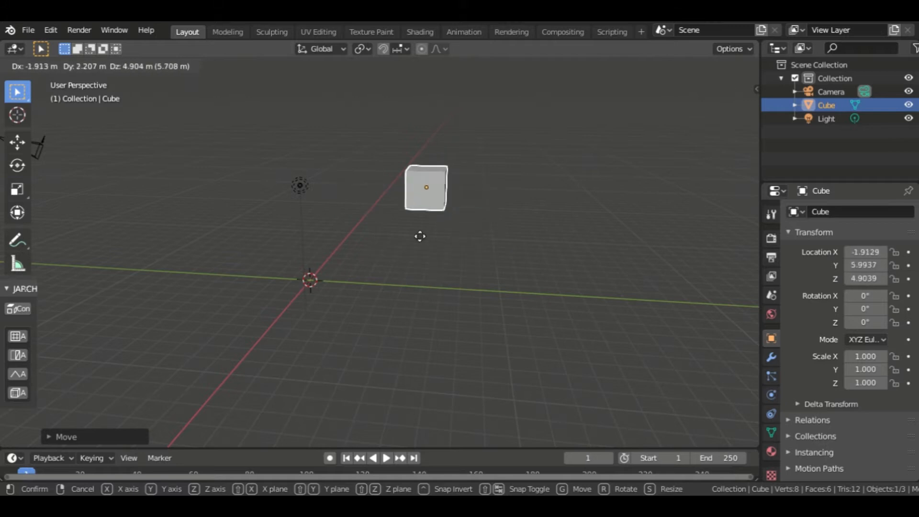
pyautogui.rightClick(448, 235)
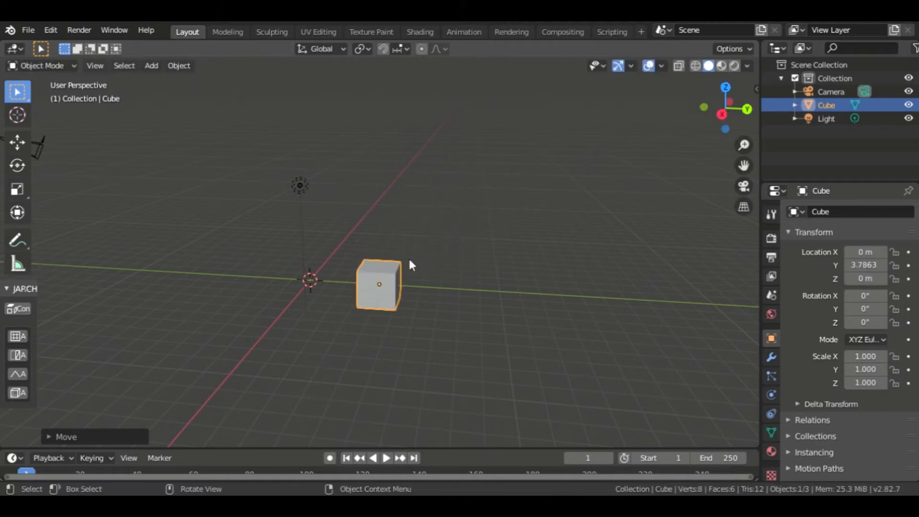
# - Try to move the cube with the movement constrained to the global Y axis
pyautogui.press('g')
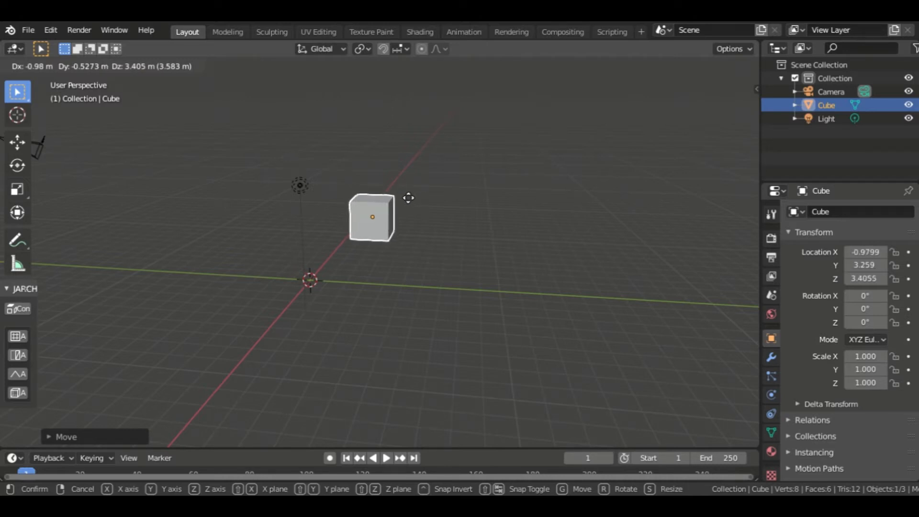
pyautogui.press('y')
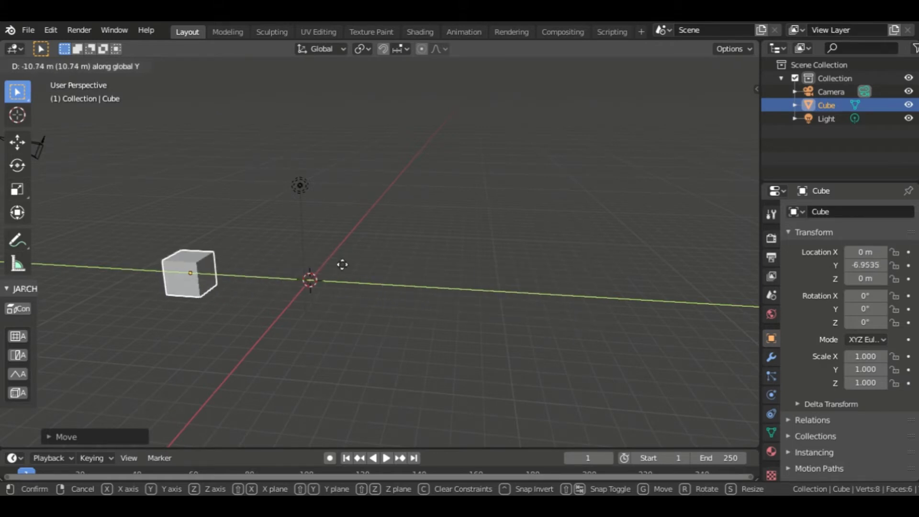
pyautogui.click(430, 272)
# - Try moving the cube freely in all directions from a different viewing angle
pyautogui.moveTo(430, 276); pyautogui.dragTo(324, 293, button='middle')
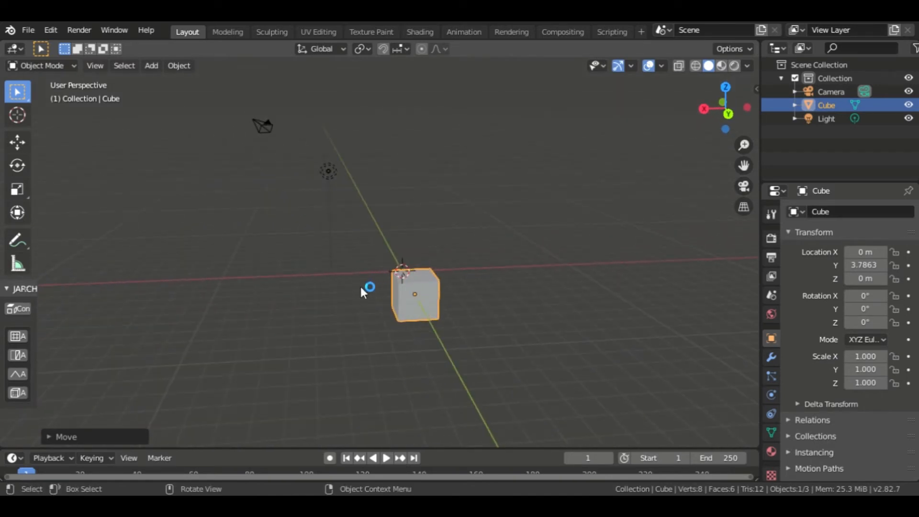
pyautogui.press('g')
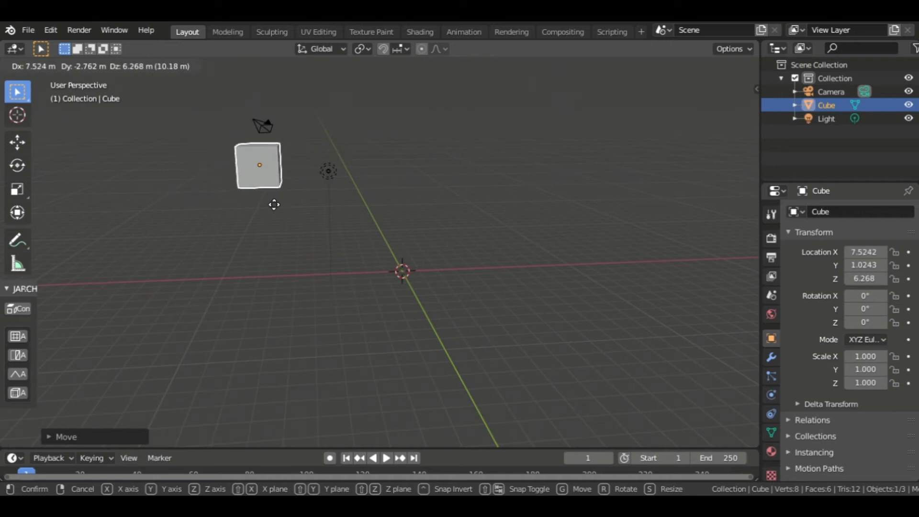
pyautogui.rightClick(274, 204)
# - Activate the Rotate tool and rotate the cube about the Y axis to about 1021°
pyautogui.moveTo(269, 203); pyautogui.dragTo(410, 225, button='middle')
pyautogui.scroll(3, 404, 232)
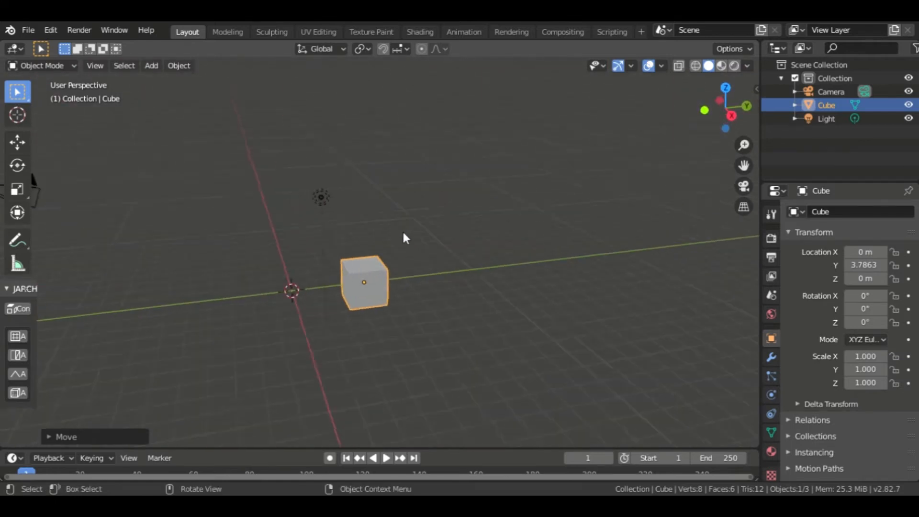
pyautogui.keyDown('shift'); pyautogui.moveTo(418, 281); pyautogui.dragTo(302, 247, button='middle'); pyautogui.keyUp('shift')
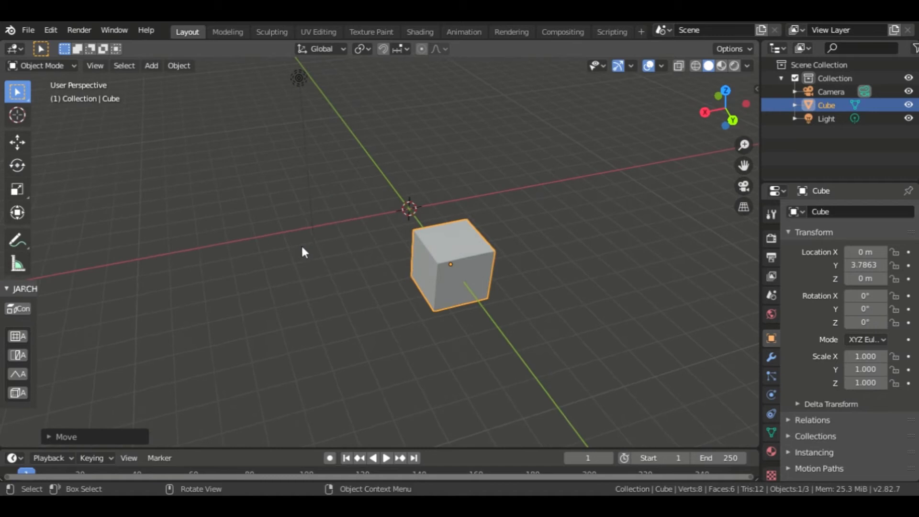
pyautogui.click(21, 169)
pyautogui.moveTo(55, 191); pyautogui.dragTo(297, 249, button='middle')
pyautogui.moveTo(450, 234); pyautogui.dragTo(421, 249, button='middle')
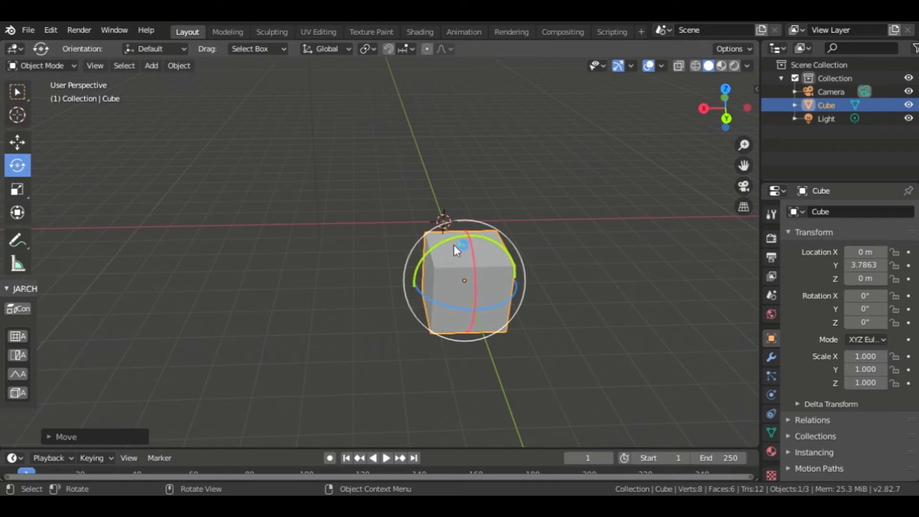
pyautogui.moveTo(454, 239); pyautogui.dragTo(521, 212)
pyautogui.moveTo(173, 303); pyautogui.dragTo(389, 273, button='middle')
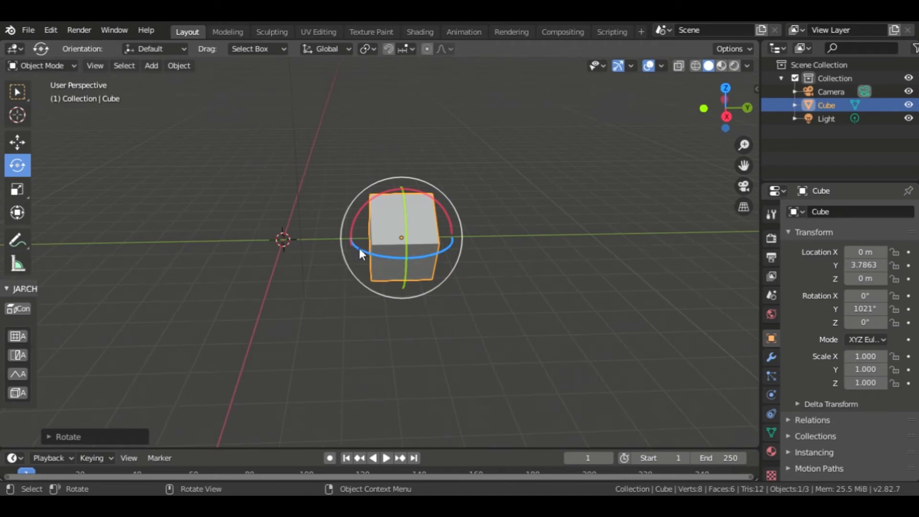
# - Rotate the cube about the Z axis to about 1066° and tilt it further to about -151° on X
pyautogui.moveTo(359, 248); pyautogui.dragTo(321, 242)
pyautogui.moveTo(436, 268); pyautogui.dragTo(362, 259, button='middle')
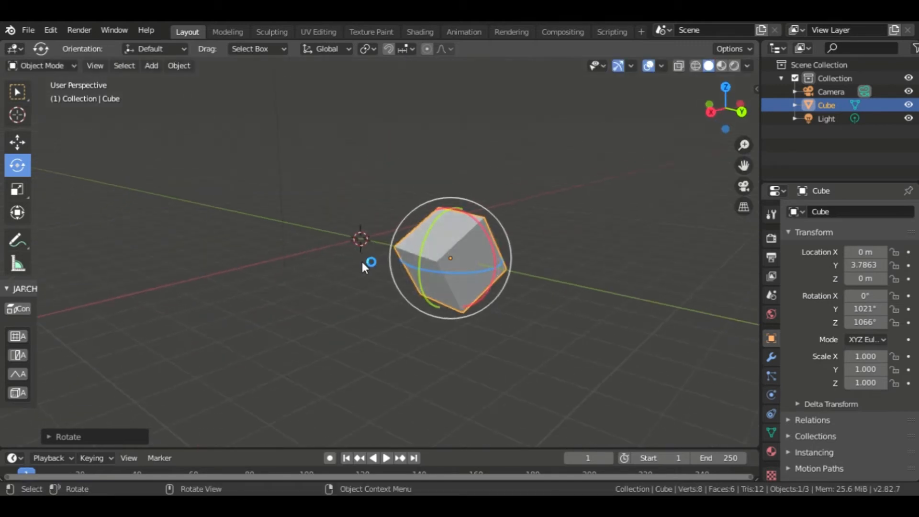
pyautogui.moveTo(480, 230); pyautogui.dragTo(510, 233)
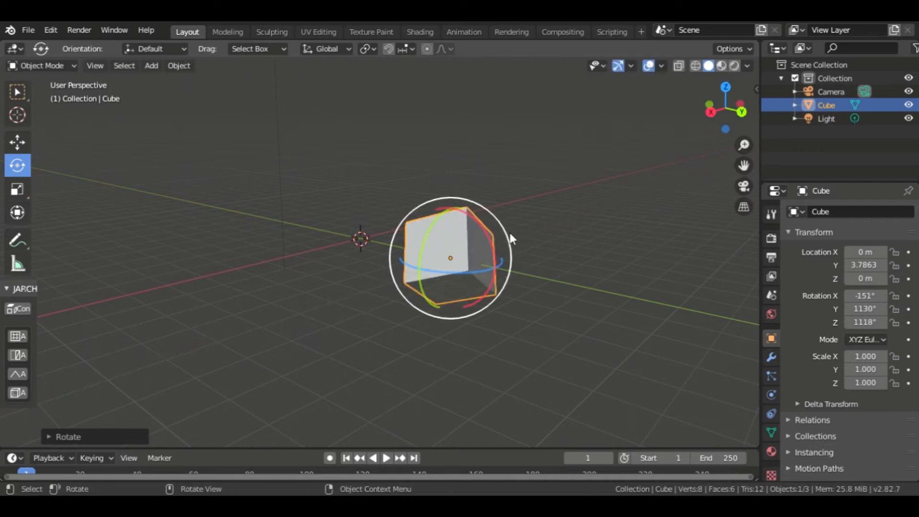
pyautogui.moveTo(534, 271); pyautogui.dragTo(473, 326, button='middle')
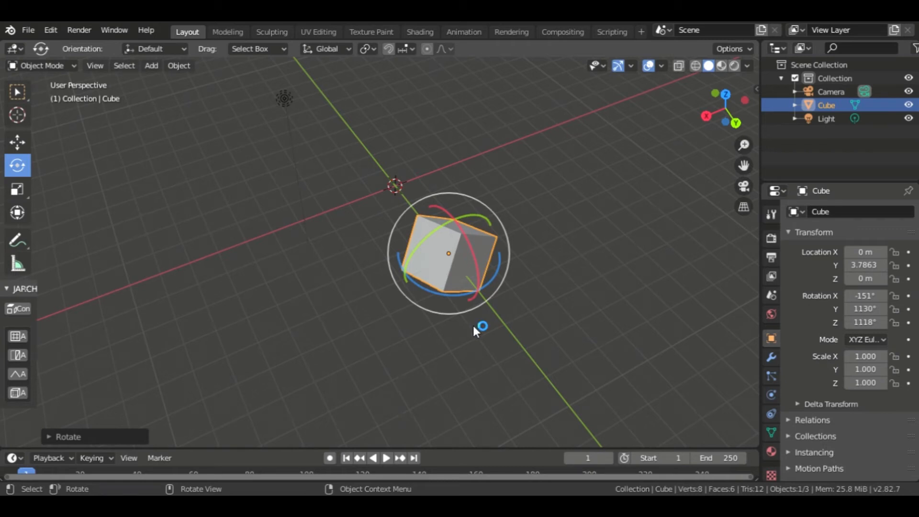
# - Undo all of the cube's rotations
pyautogui.hotkey('ctrl', 'z')
pyautogui.hotkey('ctrl', 'z')
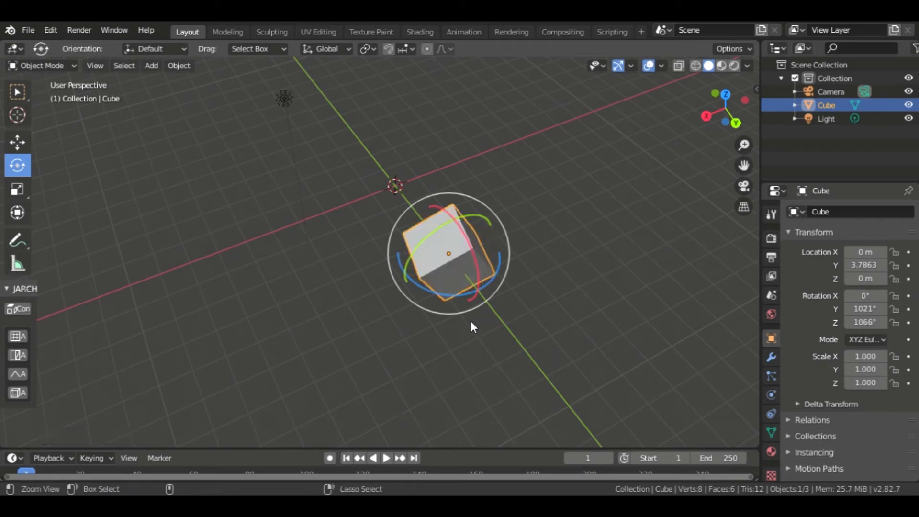
pyautogui.hotkey('ctrl', 'z')
pyautogui.moveTo(471, 326); pyautogui.dragTo(429, 330, button='middle')
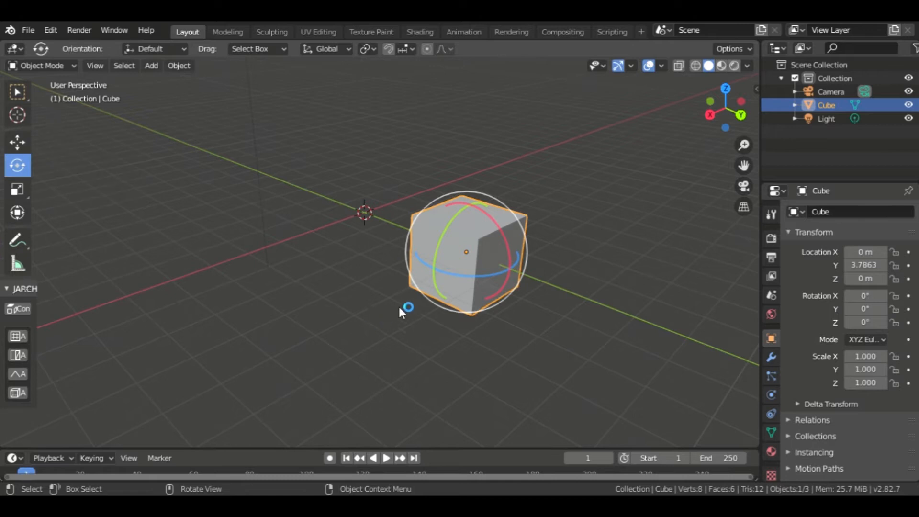
pyautogui.moveTo(400, 307); pyautogui.dragTo(411, 309, button='middle')
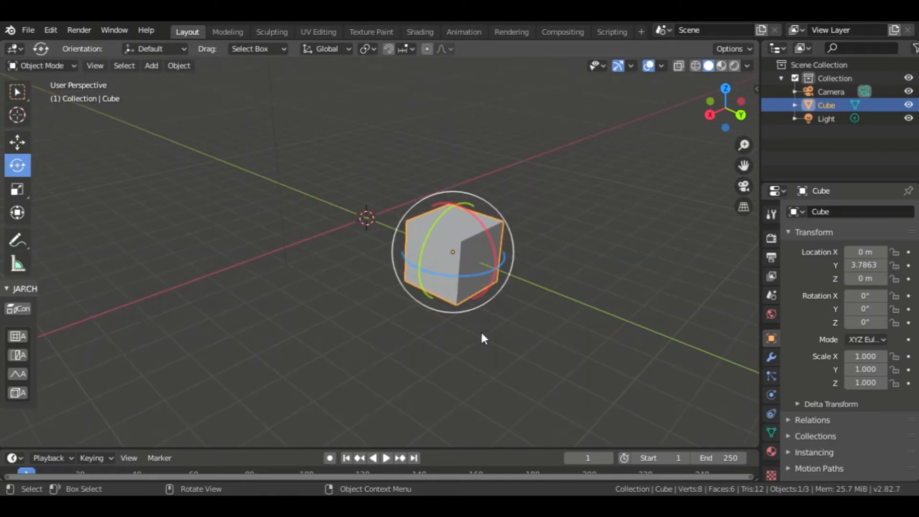
# - Try rotating the cube with the Rotate gizmo and clear its rotation
pyautogui.moveTo(490, 306); pyautogui.dragTo(516, 332)
pyautogui.moveTo(515, 332); pyautogui.dragTo(447, 301, button='middle')
pyautogui.hotkey('alt', 'r')
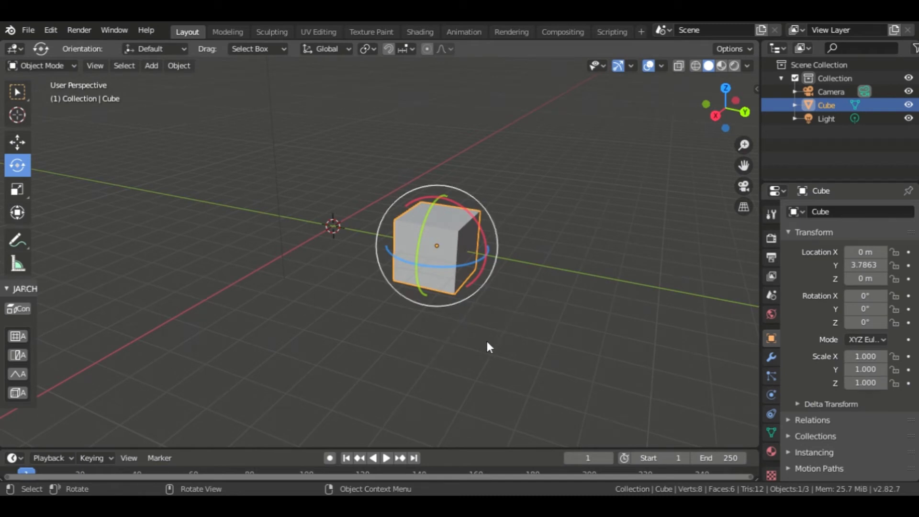
# - Try rotating the cube with the rotation constrained to the global Z axis
pyautogui.moveTo(486, 339); pyautogui.dragTo(388, 332, button='middle')
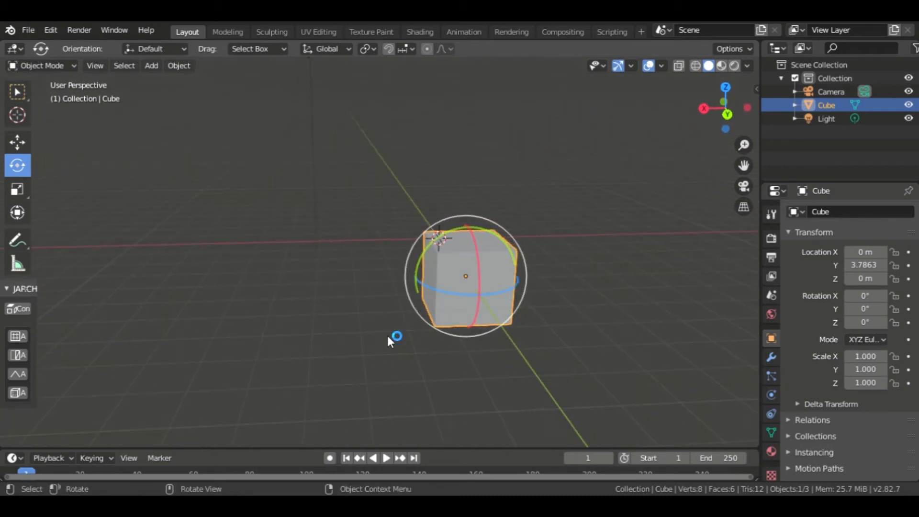
pyautogui.press('r')
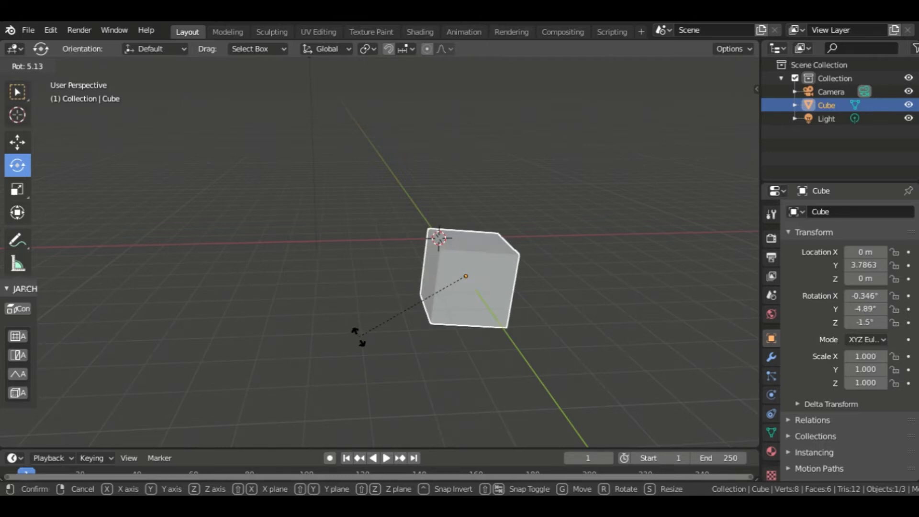
pyautogui.press('z')
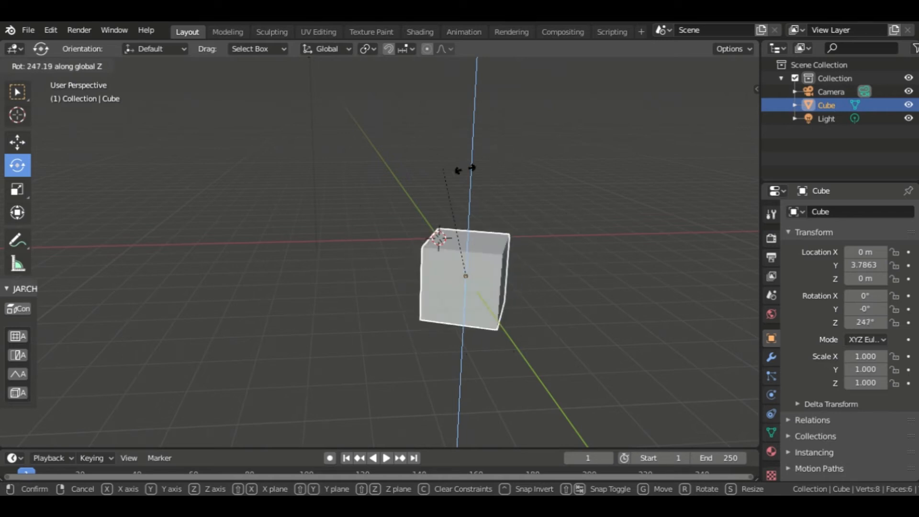
pyautogui.press('Escape')
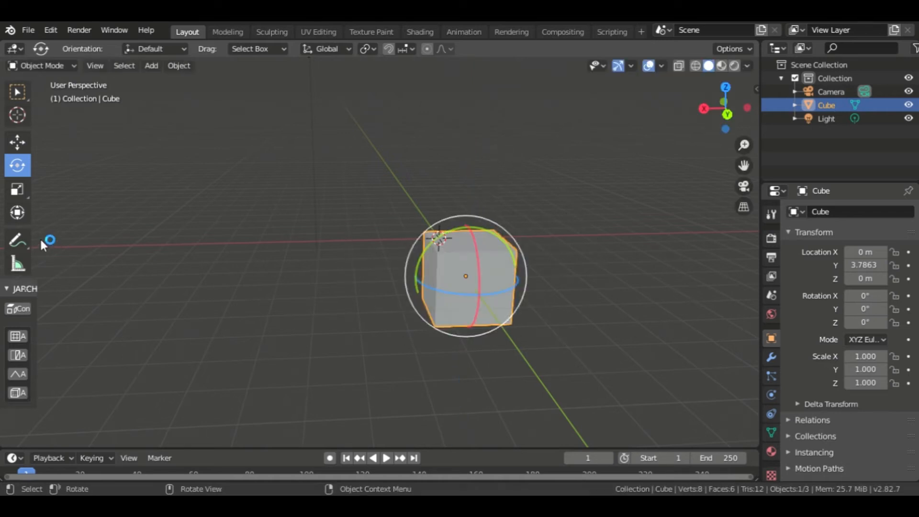
# - Activate the Scale tool and scale the cube to about 2.07 along Y and about 2.84 along Z
pyautogui.click(19, 192)
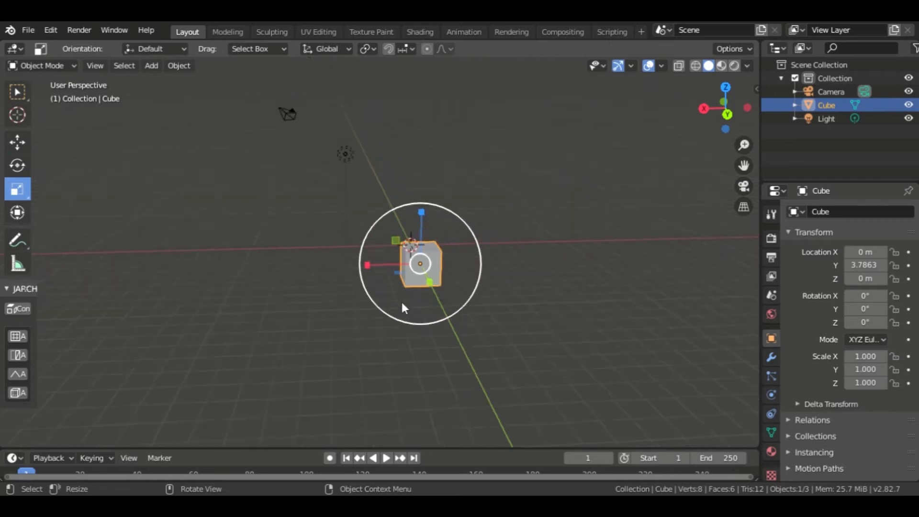
pyautogui.moveTo(393, 297); pyautogui.dragTo(495, 321, button='middle')
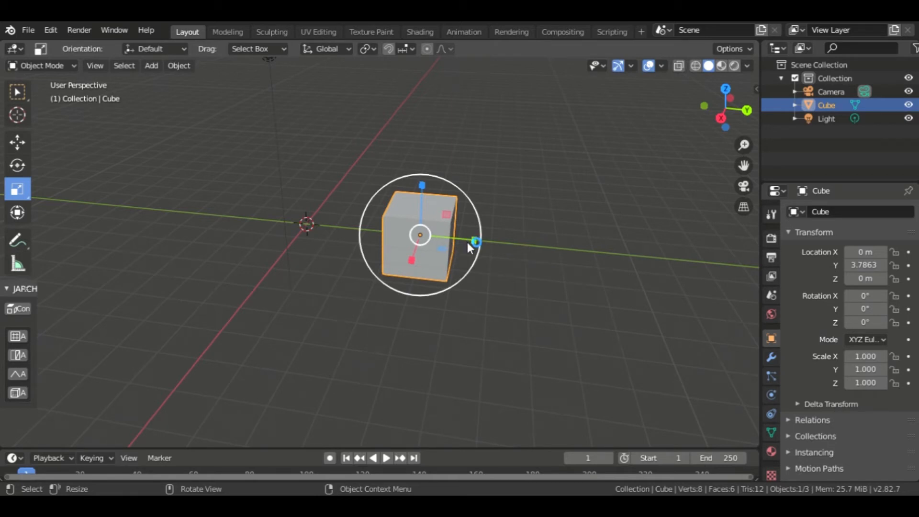
pyautogui.moveTo(469, 240); pyautogui.dragTo(470, 241)
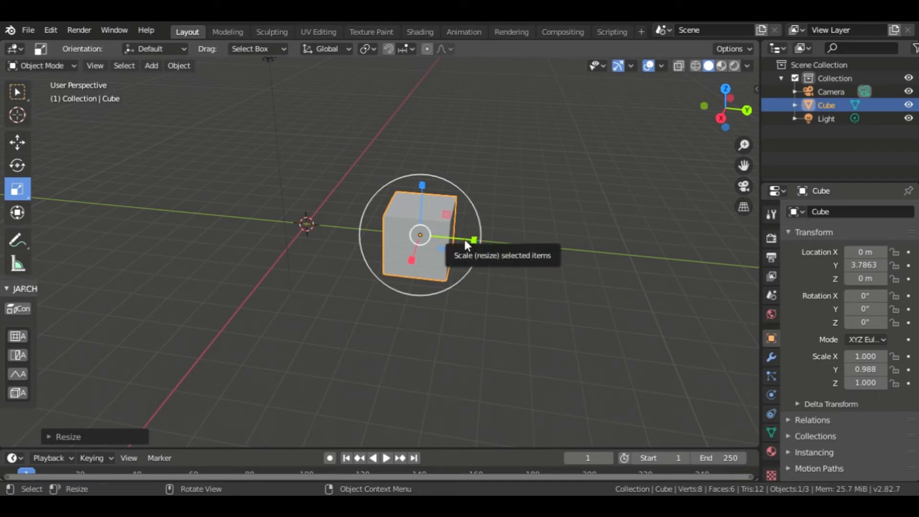
pyautogui.moveTo(465, 240); pyautogui.dragTo(527, 235)
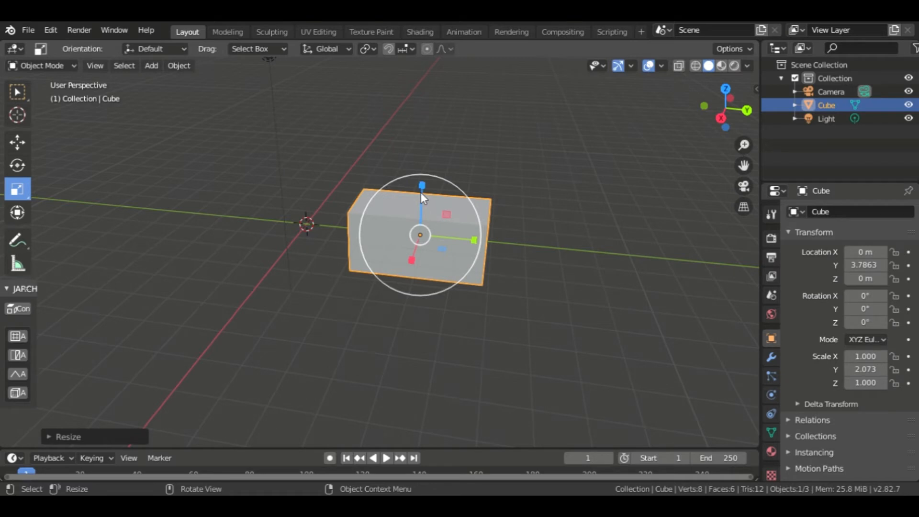
pyautogui.moveTo(421, 193); pyautogui.dragTo(497, 143)
pyautogui.moveTo(496, 143); pyautogui.dragTo(521, 191, button='middle')
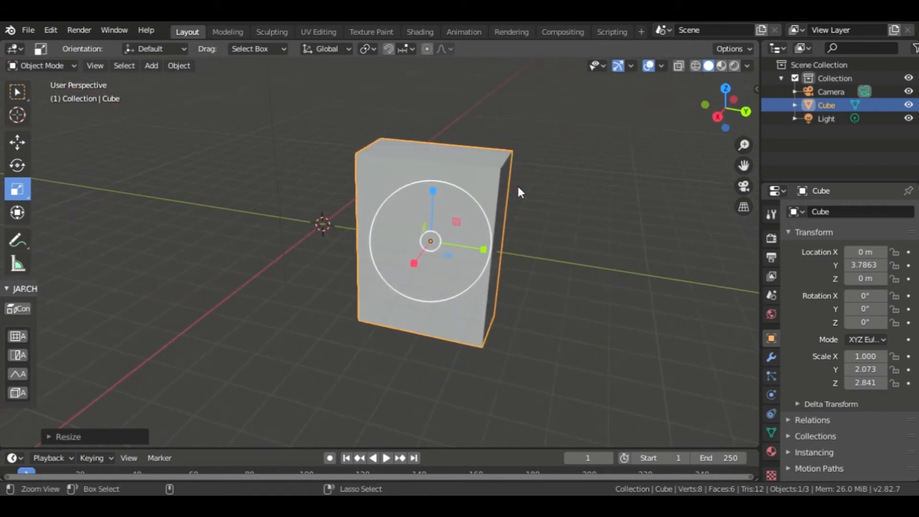
# - Undo the cube's scaling along the Y and Z axes
pyautogui.hotkey('ctrl', 'z')
pyautogui.hotkey('ctrl', 'z')
pyautogui.moveTo(517, 184); pyautogui.dragTo(392, 218, button='middle')
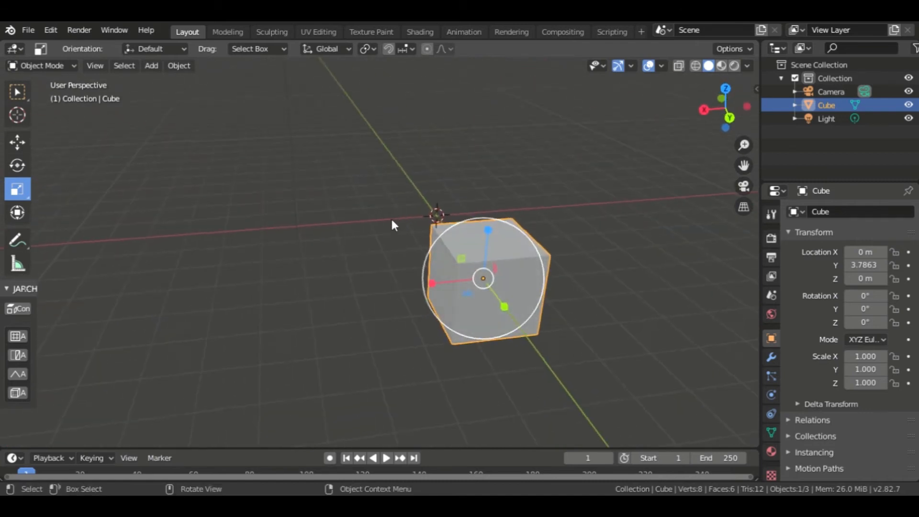
# - Try scaling the cube uniformly on all axes, once slightly smaller and once to about three times its size
pyautogui.scroll(-5, 386, 223)
pyautogui.scroll(2, 349, 256)
pyautogui.moveTo(342, 266); pyautogui.dragTo(496, 265, button='middle')
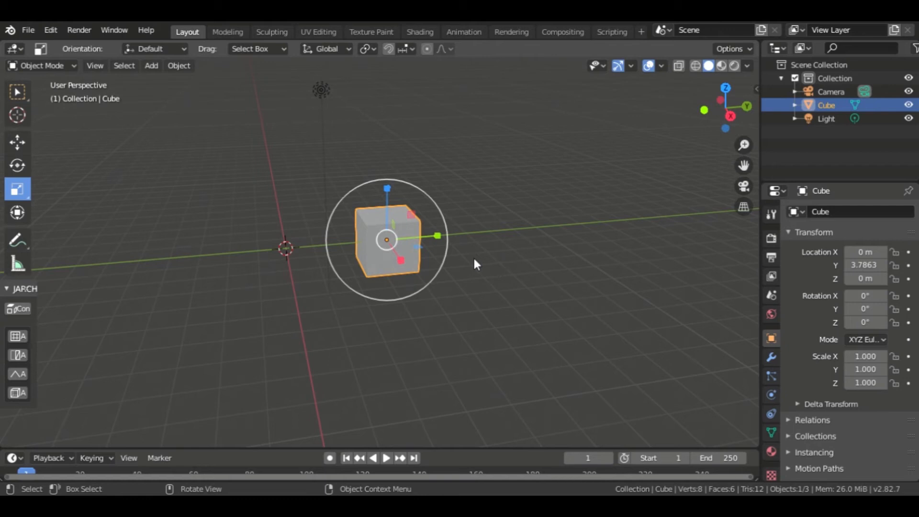
pyautogui.moveTo(480, 269)
pyautogui.mouseDown(button='middle')
pyautogui.moveTo(447, 268)
pyautogui.moveTo(481, 256)
pyautogui.moveTo(463, 266)
pyautogui.mouseUp(button='middle')
pyautogui.scroll(-2, 463, 266)
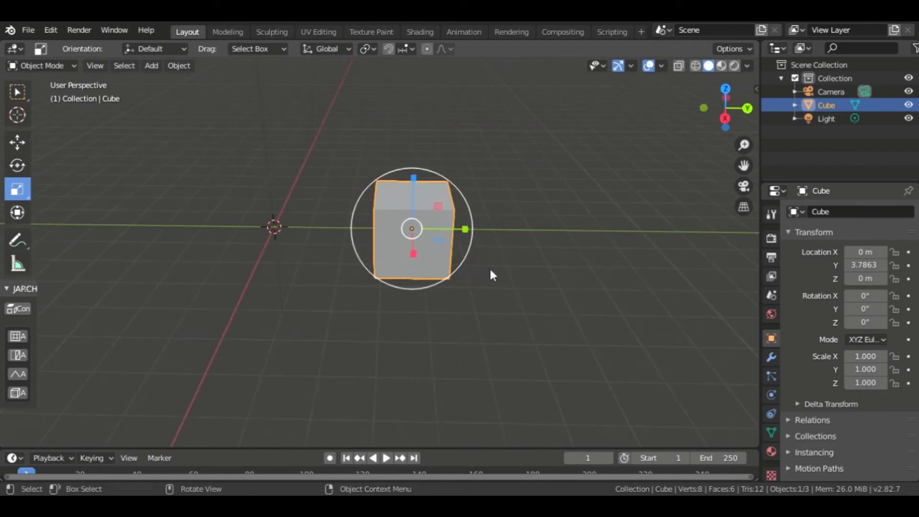
pyautogui.press('s')
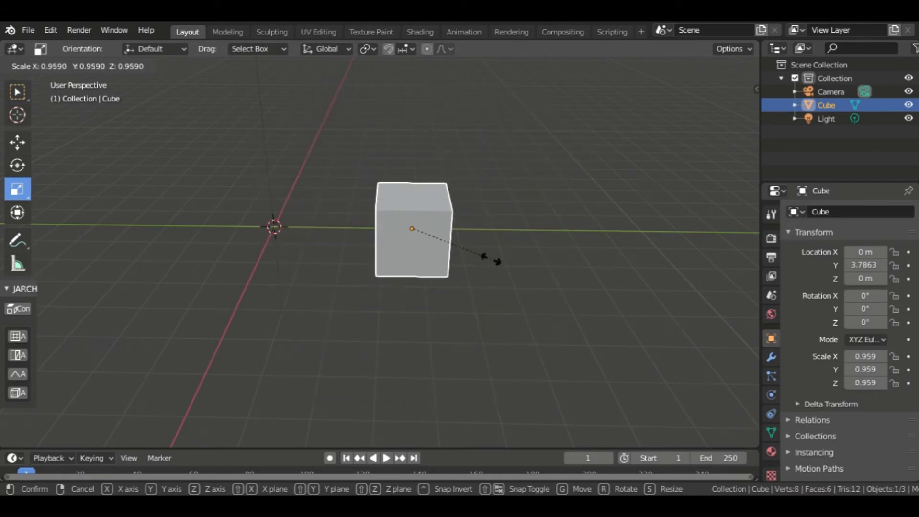
pyautogui.press('Escape')
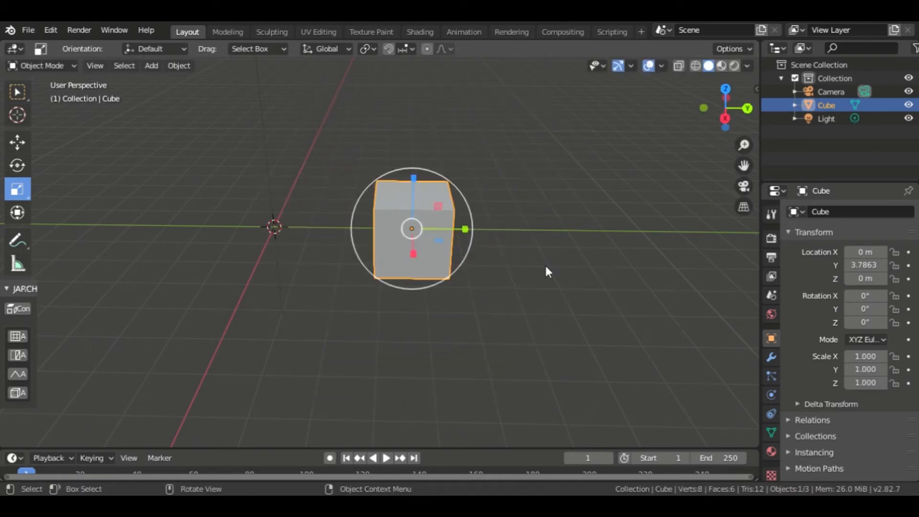
pyautogui.press('s')
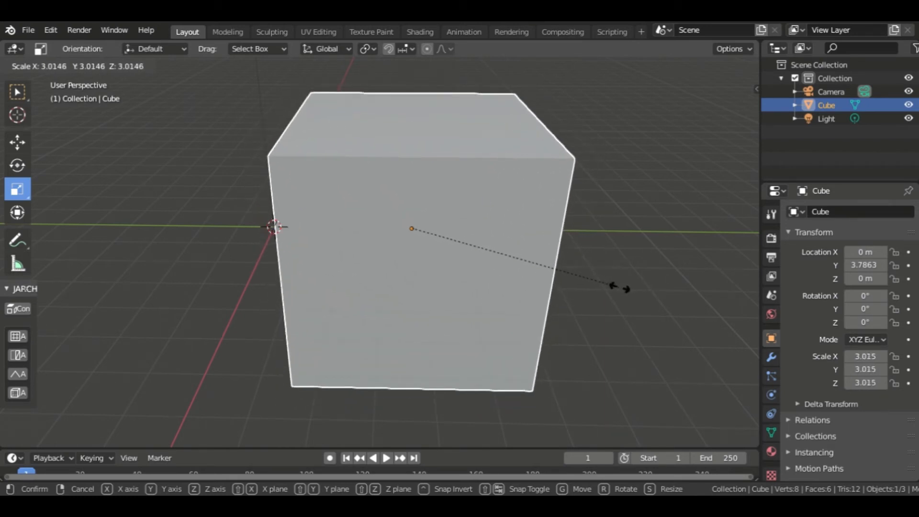
pyautogui.rightClick(621, 287)
# - Switch back to the Select Box tool
pyautogui.moveTo(620, 288); pyautogui.dragTo(617, 262, button='middle')
pyautogui.scroll(3, 532, 280)
pyautogui.scroll(-3, 530, 280)
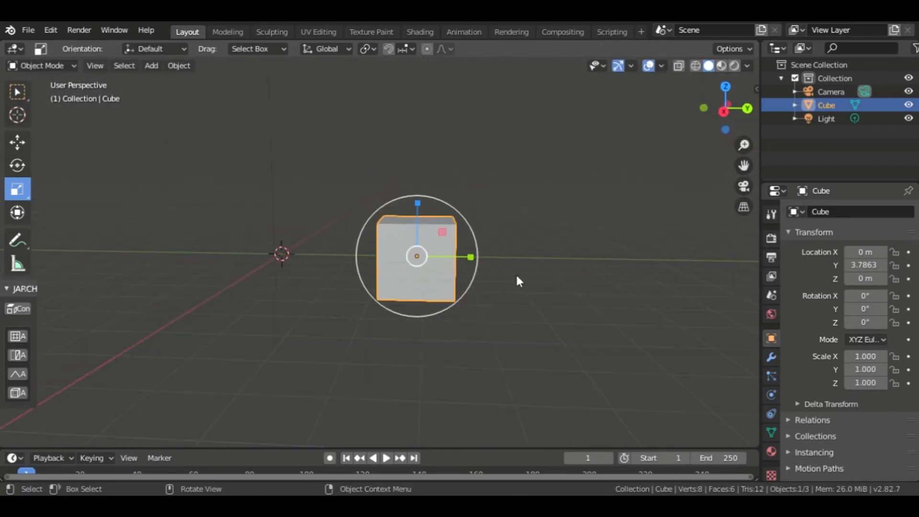
pyautogui.keyDown('shift'); pyautogui.moveTo(502, 267); pyautogui.dragTo(478, 293, button='middle'); pyautogui.keyUp('shift')
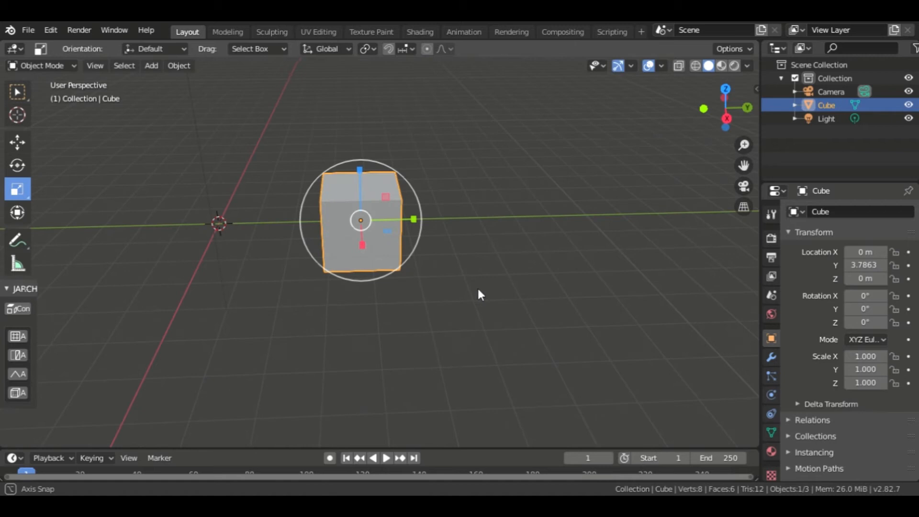
pyautogui.click(17, 101)
pyautogui.scroll(-3, 424, 234)
pyautogui.scroll(1, 429, 232)
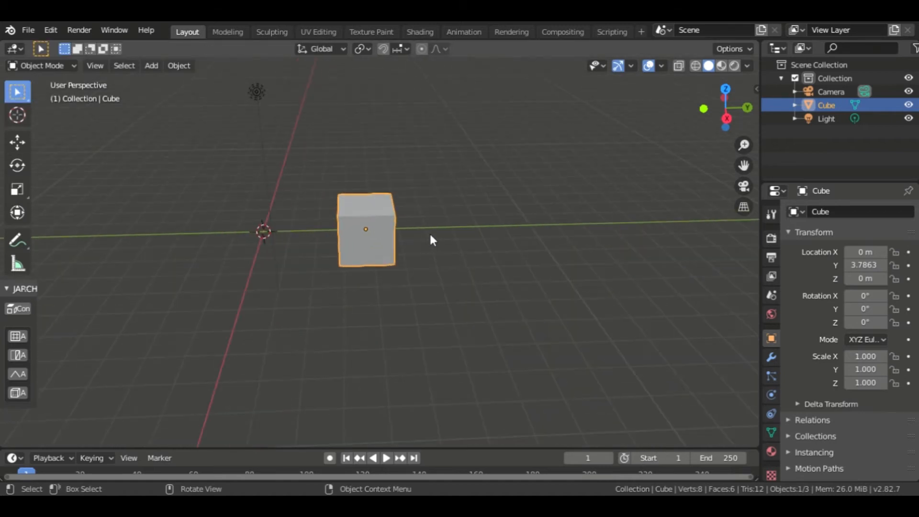
# - Scale the cube along the global X axis to about 8.78
pyautogui.moveTo(429, 231); pyautogui.dragTo(384, 219, button='middle')
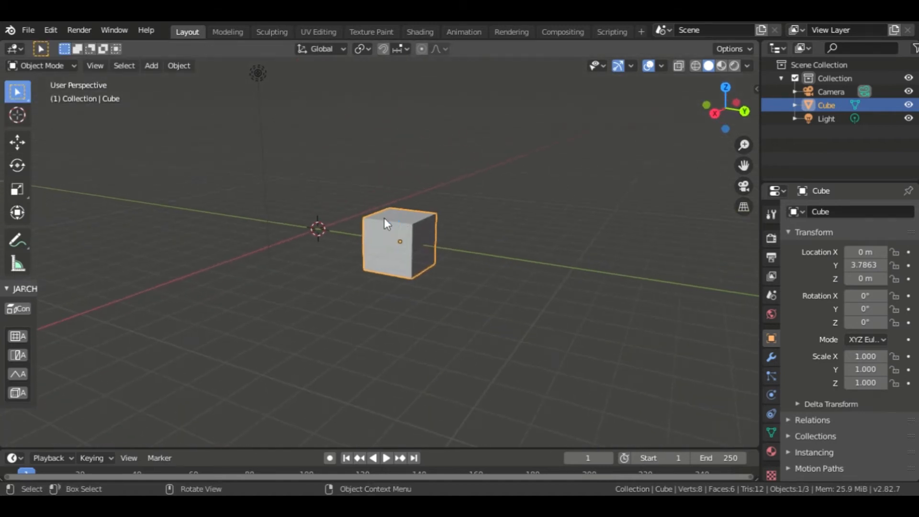
pyautogui.moveTo(407, 249); pyautogui.dragTo(428, 266, button='middle')
pyautogui.press('s')
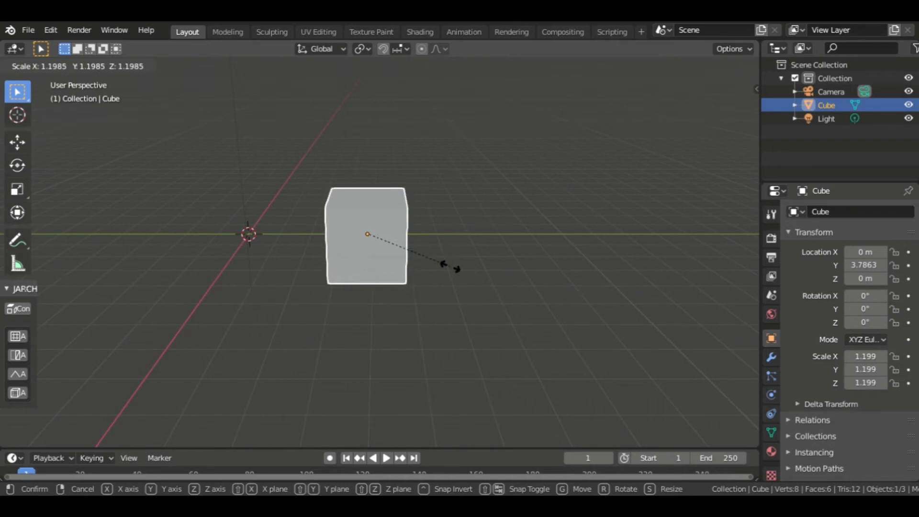
pyautogui.press('x')
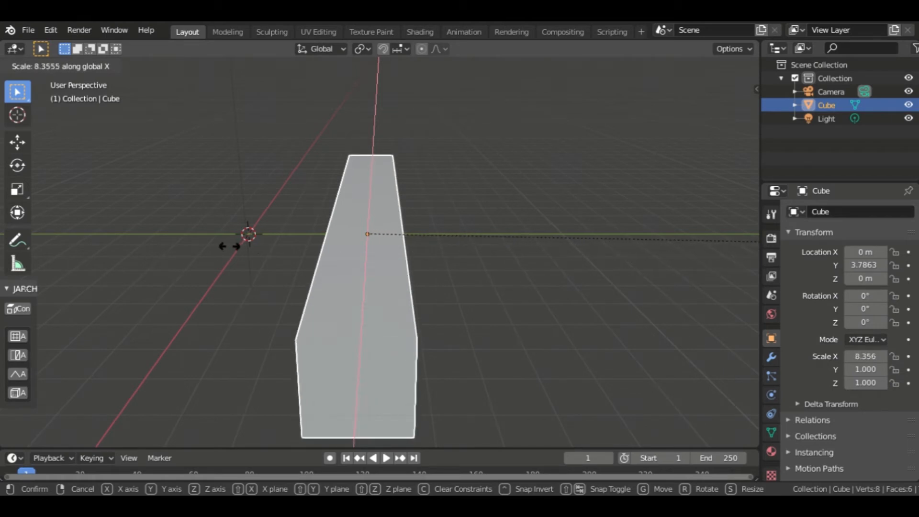
pyautogui.click(263, 250)
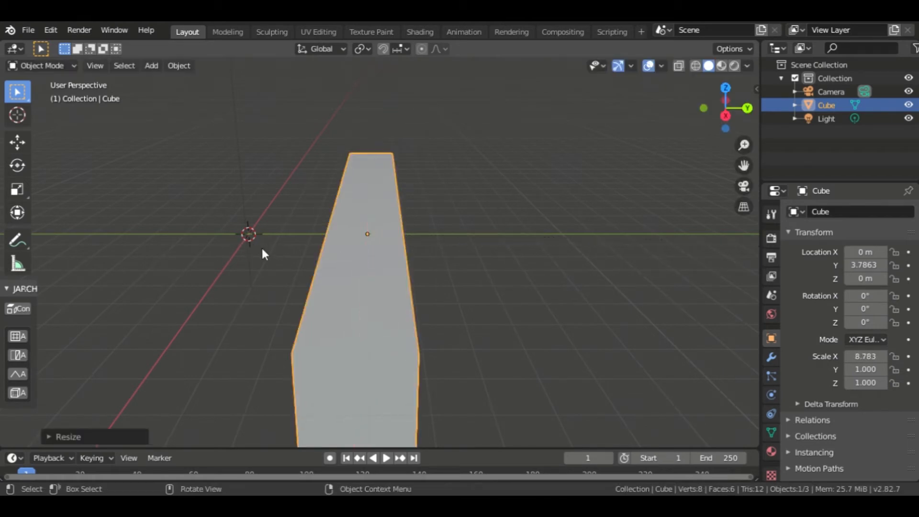
# - Clear the cube's scaling, resetting its scale to 1.000 on all axes
pyautogui.moveTo(263, 251); pyautogui.dragTo(170, 240, button='middle')
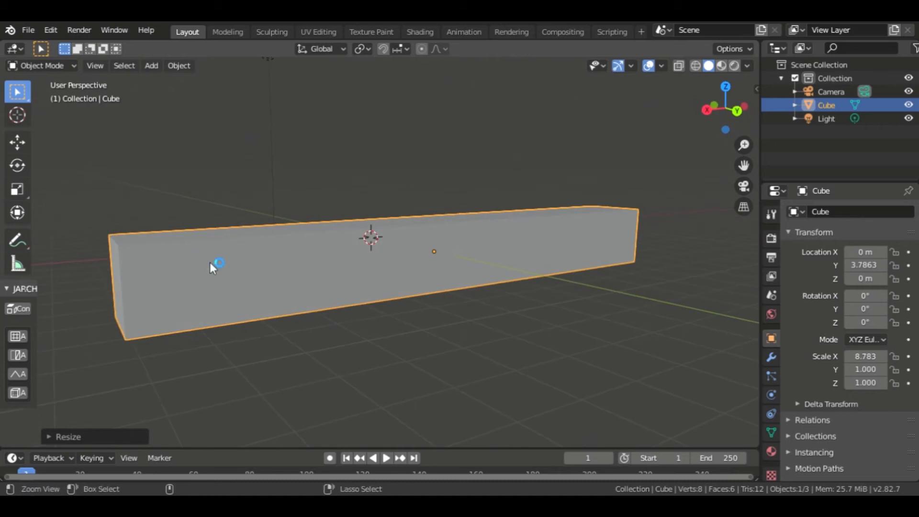
pyautogui.hotkey('alt', 's')
pyautogui.scroll(5, 296, 249)
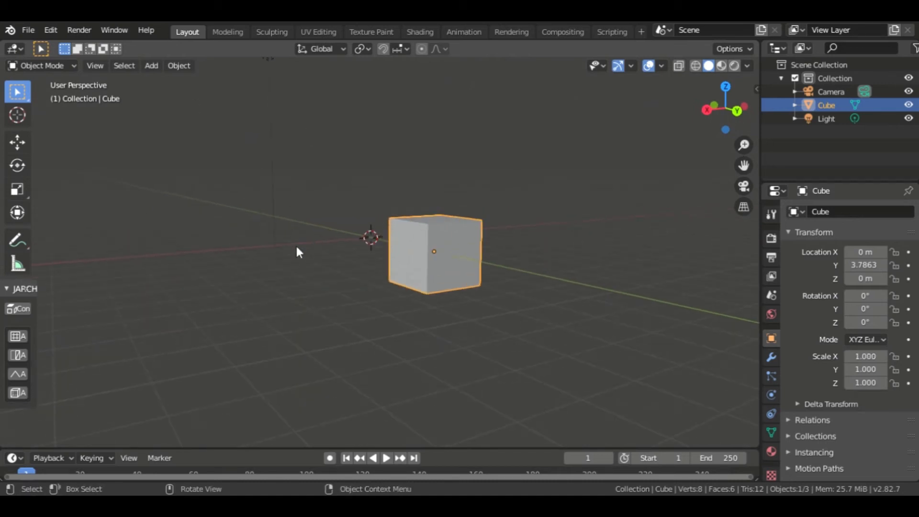
# - Deselect all objects and examine the cube, light and camera by orbiting, panning and zooming around the scene
pyautogui.scroll(-4, 296, 249)
pyautogui.moveTo(229, 243); pyautogui.dragTo(666, 249, button='middle')
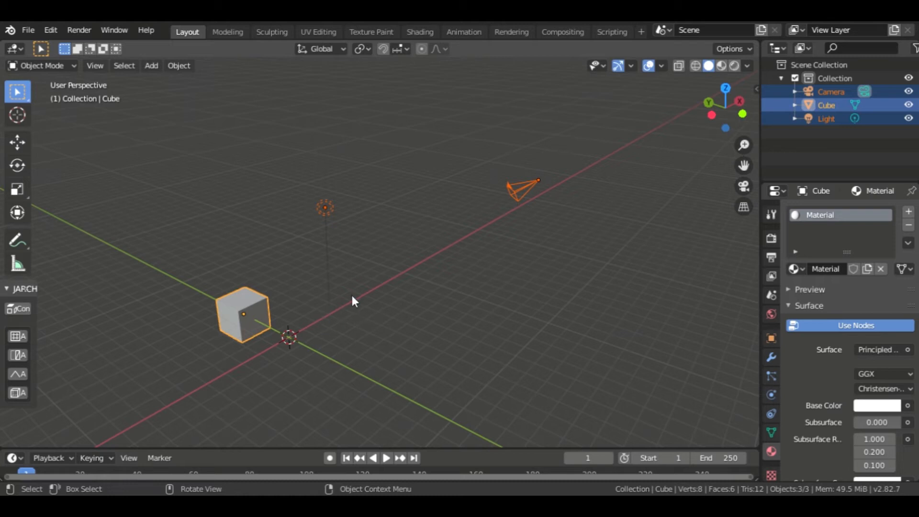
pyautogui.click(635, 214)
pyautogui.moveTo(273, 304); pyautogui.dragTo(327, 314, button='middle')
pyautogui.scroll(2, 326, 310)
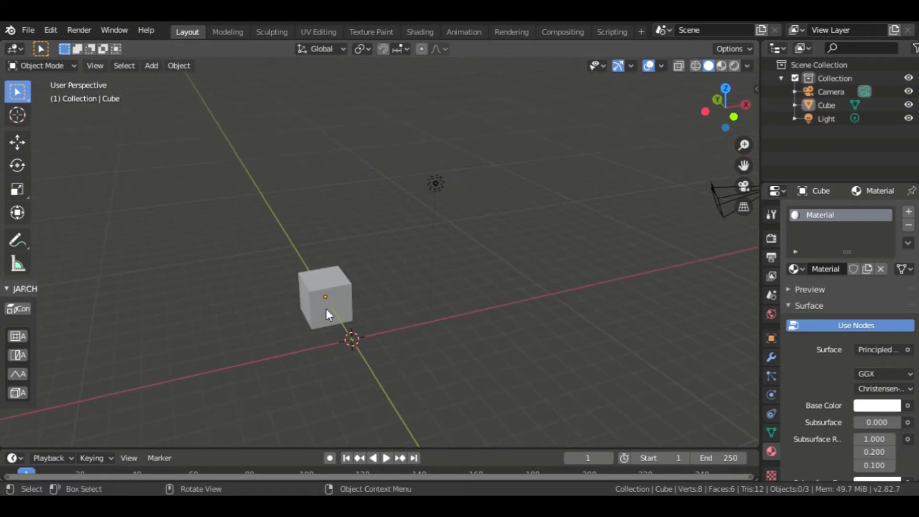
pyautogui.scroll(-3, 326, 314)
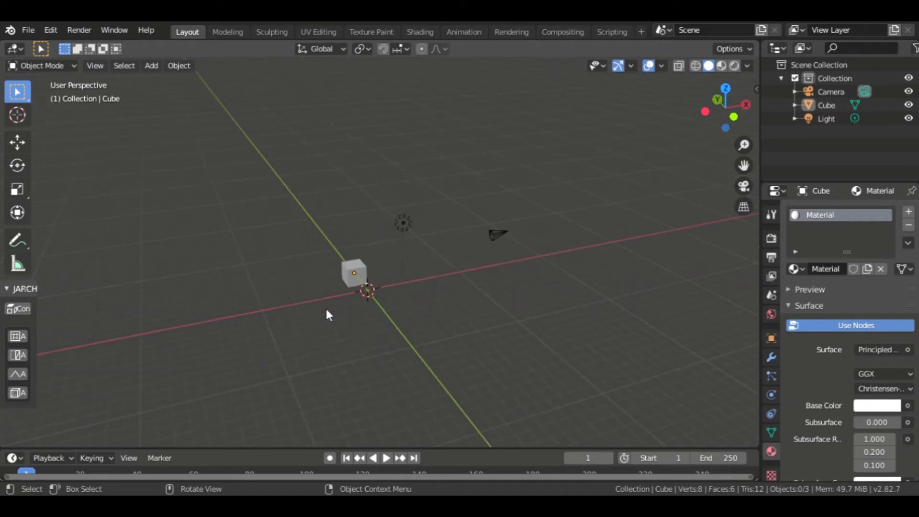
pyautogui.moveTo(303, 308); pyautogui.dragTo(397, 302, button='middle')
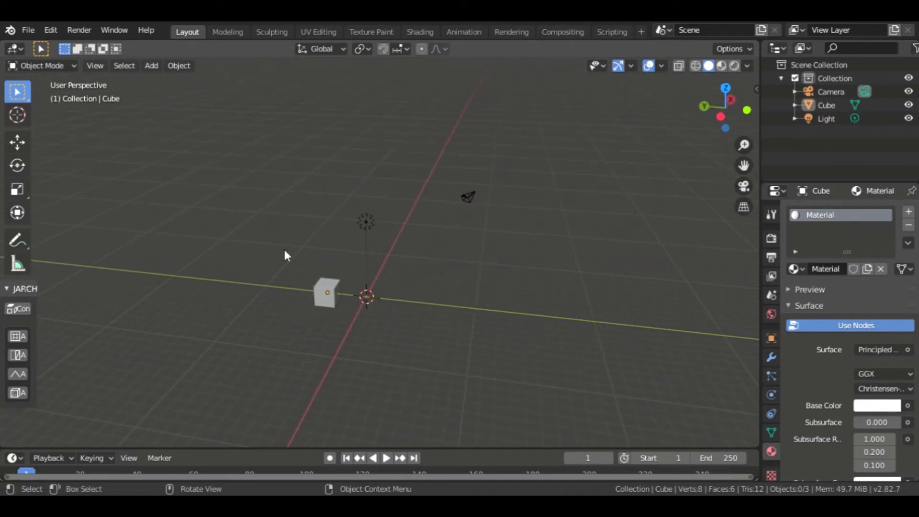
pyautogui.scroll(4, 330, 305)
pyautogui.keyDown('shift'); pyautogui.moveTo(334, 306); pyautogui.dragTo(482, 202, button='middle'); pyautogui.keyUp('shift')
pyautogui.moveTo(489, 269); pyautogui.dragTo(397, 285, button='middle')
pyautogui.scroll(-3, 445, 312)
pyautogui.scroll(3, 444, 309)
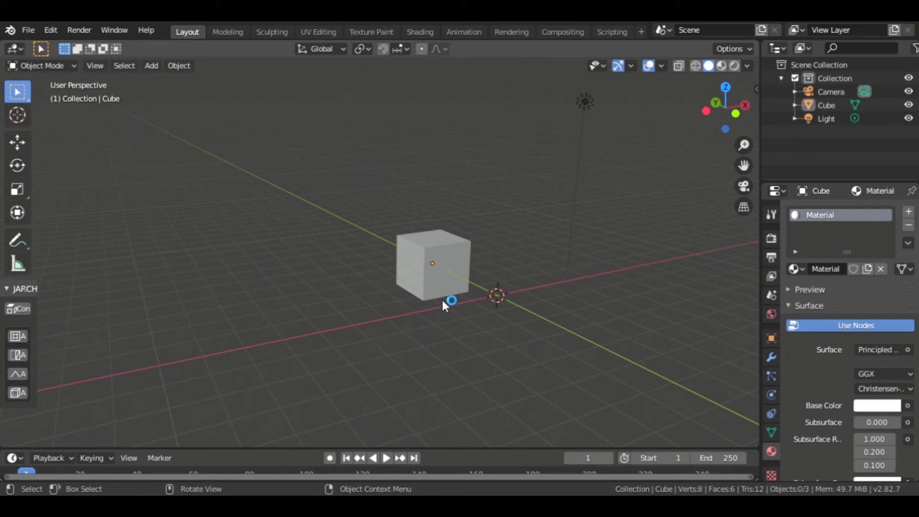
# - View the cube in the front, right and top orthographic views in turn
pyautogui.press('KP_1')
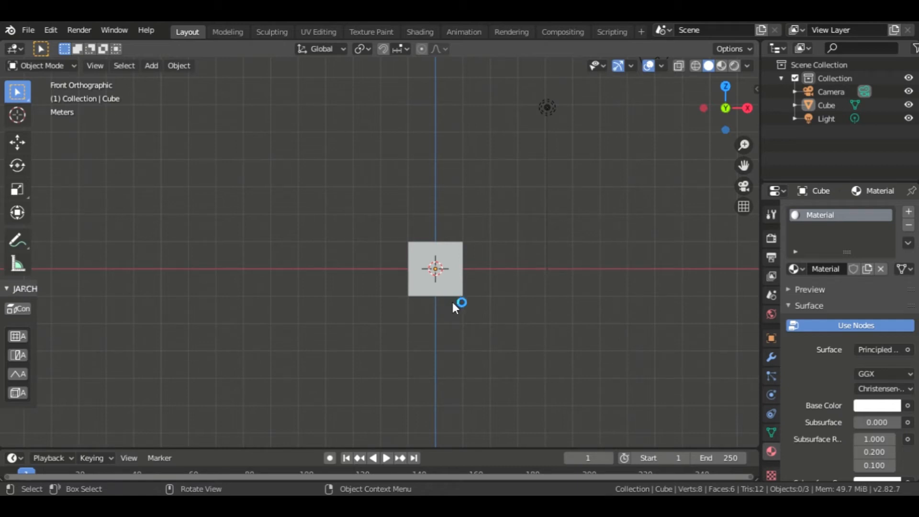
pyautogui.press('KP_3')
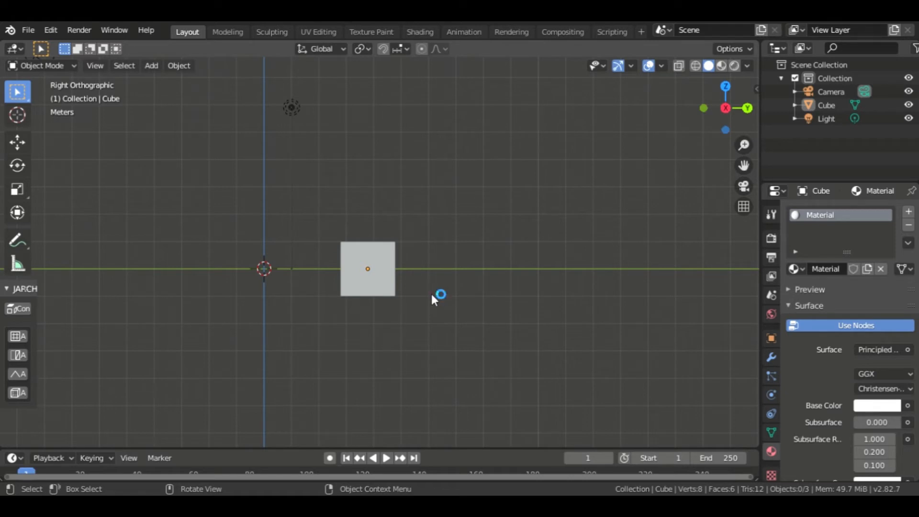
pyautogui.press('KP_7')
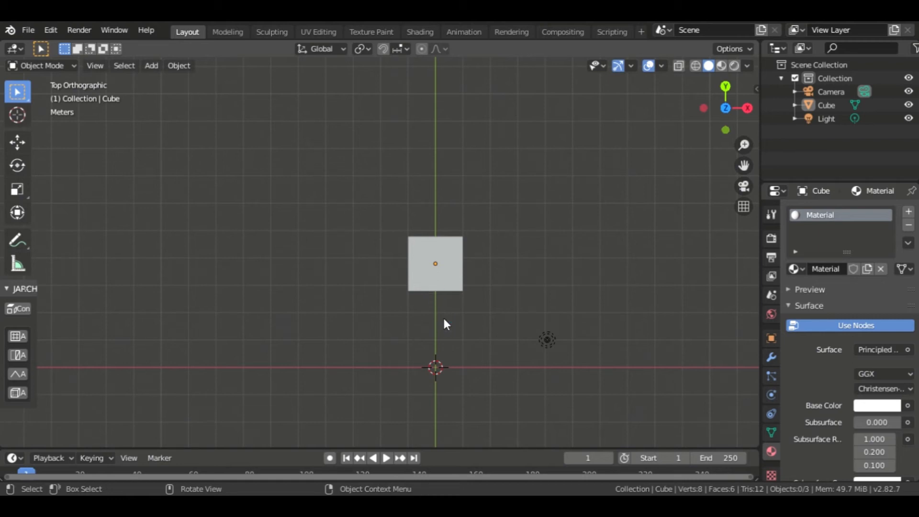
# - Return to a perspective view and examine the scene from various angles, zooming far out from the objects
pyautogui.moveTo(473, 330); pyautogui.dragTo(346, 199, button='middle')
pyautogui.scroll(-3, 300, 271)
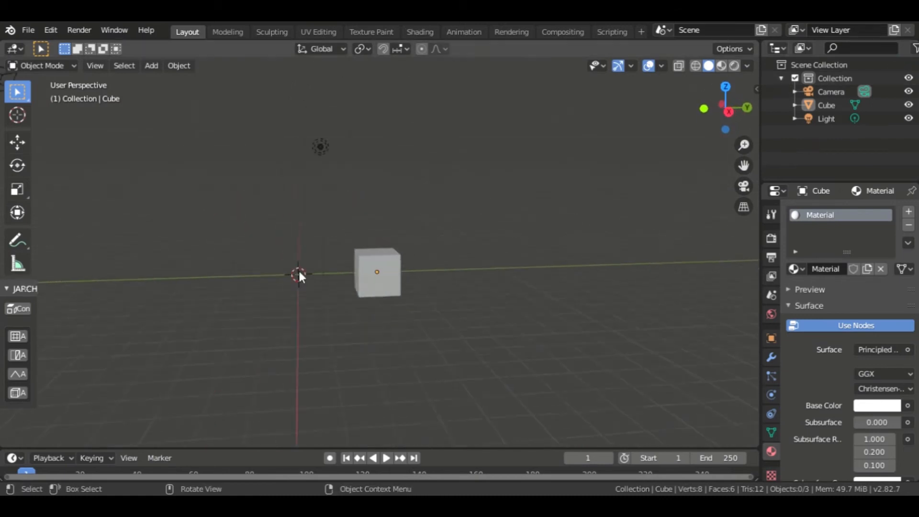
pyautogui.scroll(2, 303, 272)
pyautogui.scroll(-3, 333, 293)
pyautogui.moveTo(335, 294); pyautogui.dragTo(384, 341, button='middle')
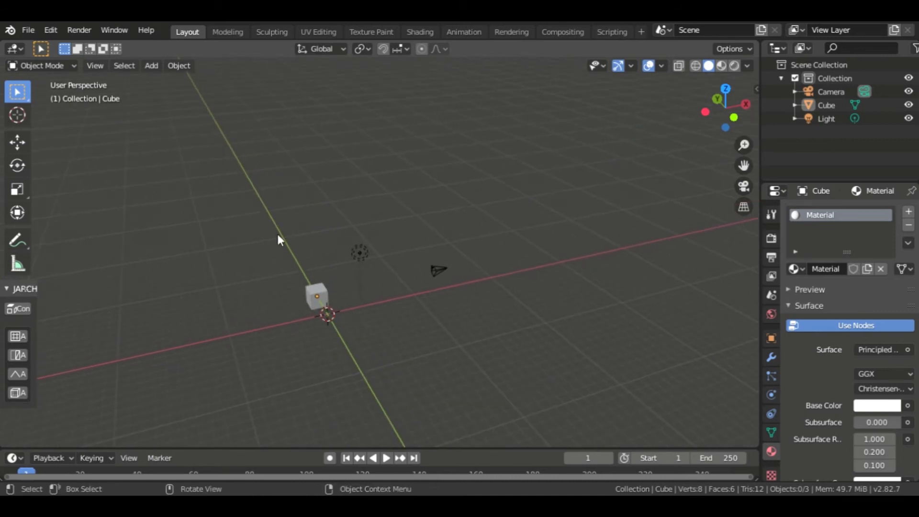
pyautogui.moveTo(289, 237); pyautogui.dragTo(301, 273, button='middle')
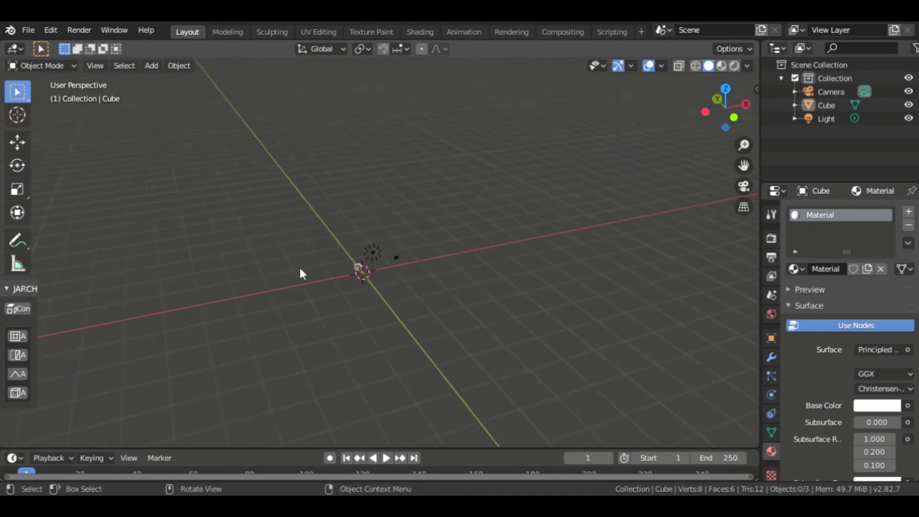
pyautogui.scroll(-10, 269, 245)
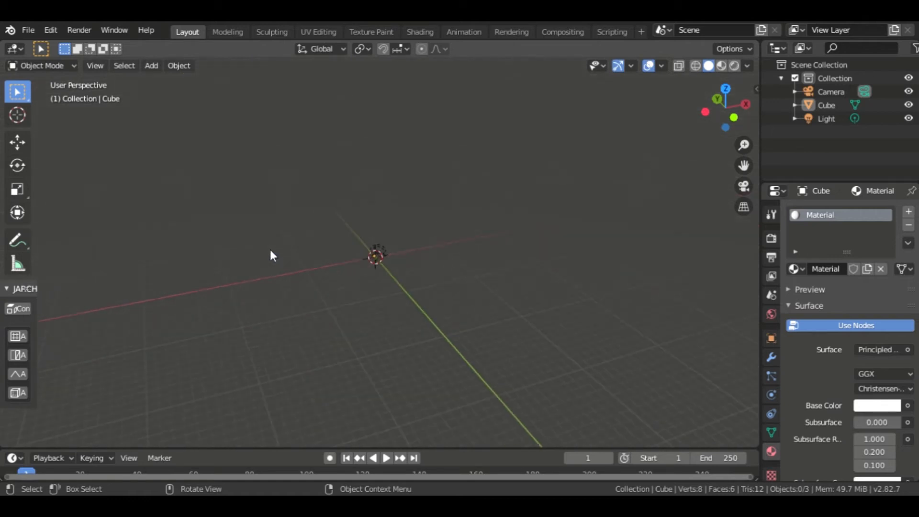
pyautogui.scroll(2, 270, 255)
pyautogui.moveTo(256, 260); pyautogui.dragTo(311, 367, button='middle')
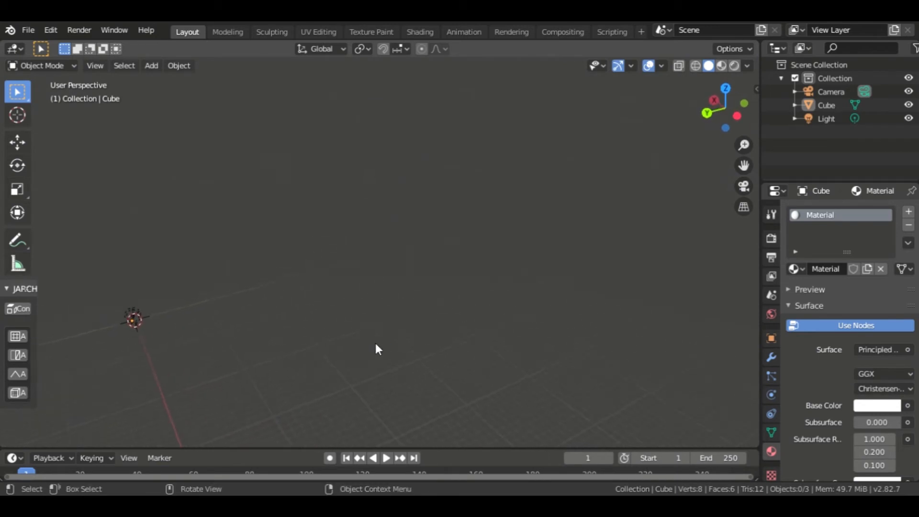
pyautogui.moveTo(375, 349); pyautogui.dragTo(463, 270, button='middle')
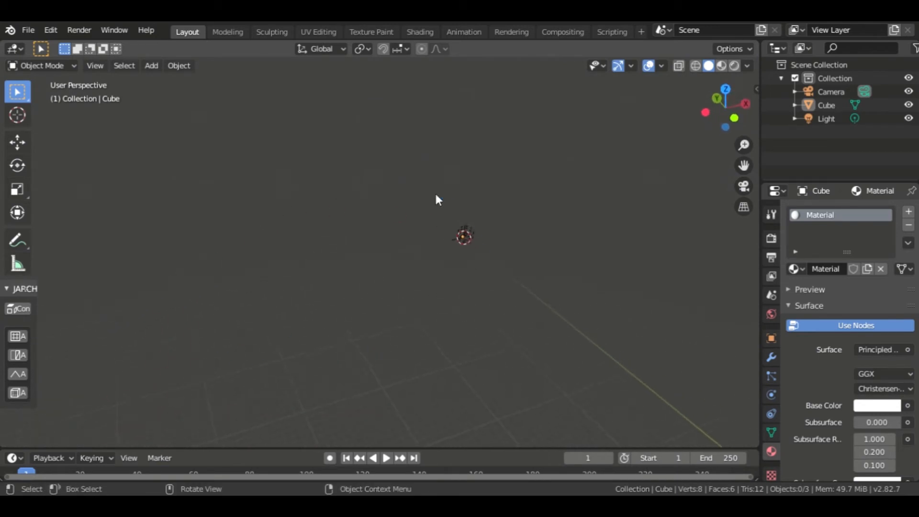
# - Box-select the camera, cube and light and frame them in the viewport with View Selected
pyautogui.moveTo(435, 192); pyautogui.dragTo(500, 271)
pyautogui.moveTo(433, 199); pyautogui.dragTo(495, 273)
pyautogui.moveTo(496, 277); pyautogui.dragTo(522, 272, button='middle')
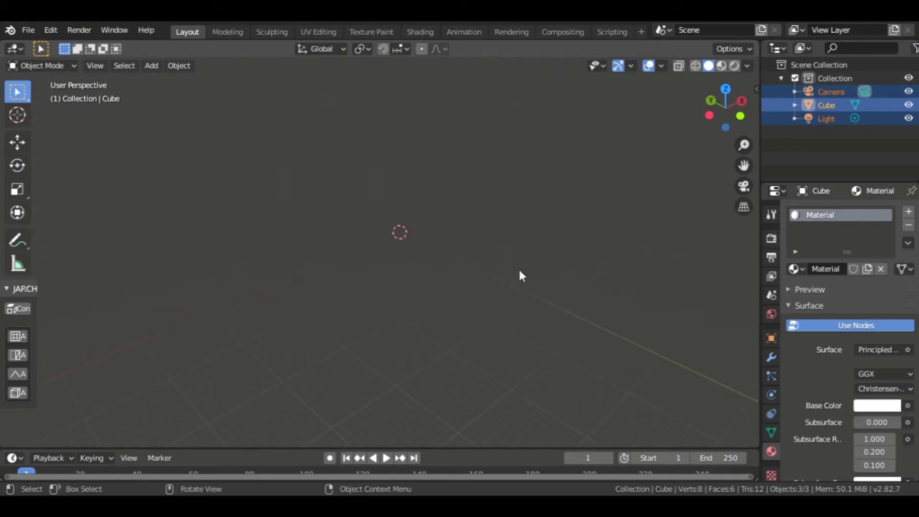
pyautogui.press('`')
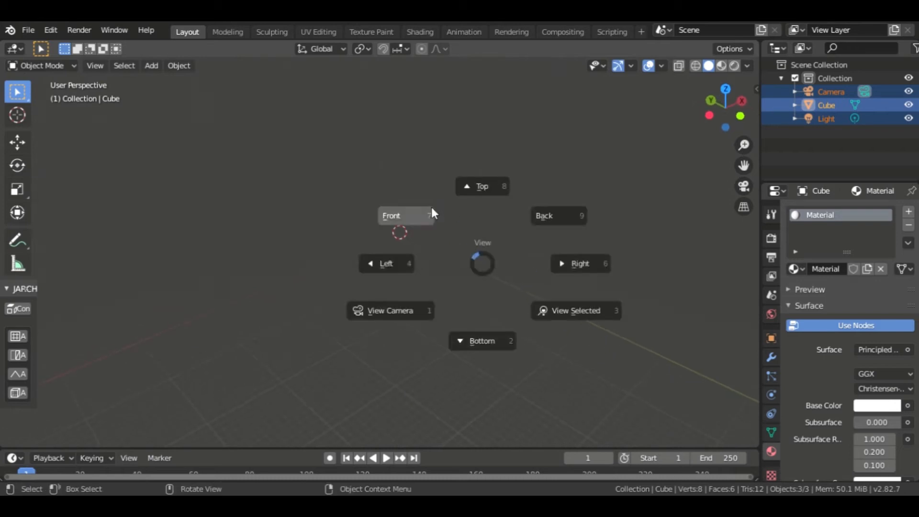
pyautogui.click(572, 314)
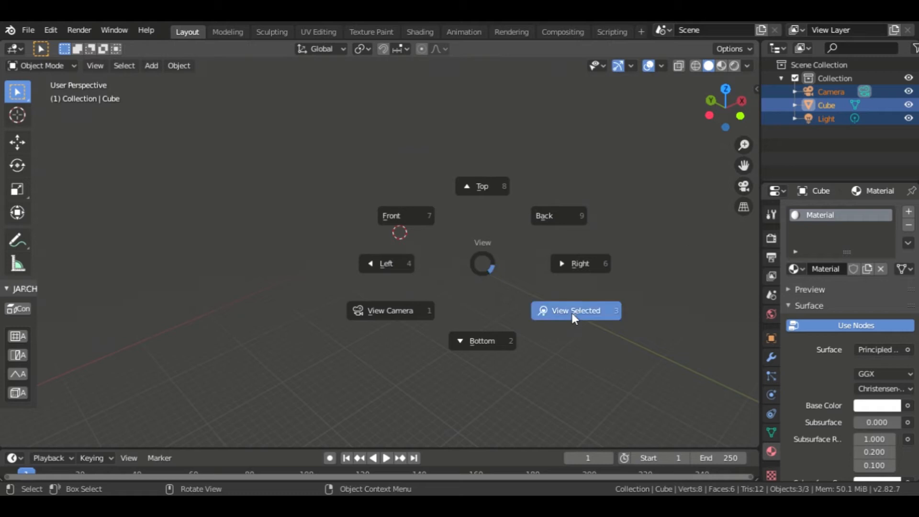
pyautogui.moveTo(408, 330); pyautogui.dragTo(441, 311, button='middle')
# - Delete the camera from the scene
pyautogui.click(582, 145)
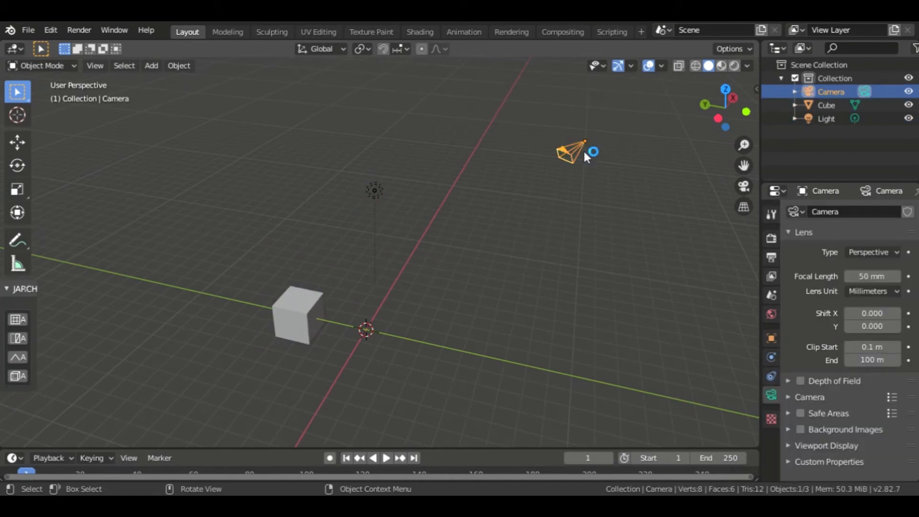
pyautogui.scroll(-3, 580, 162)
pyautogui.scroll(4, 579, 163)
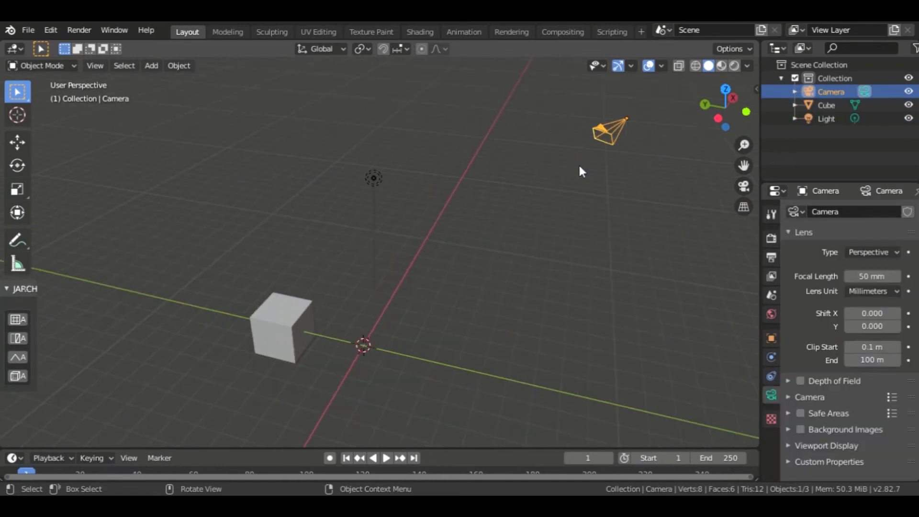
pyautogui.scroll(-3, 585, 163)
pyautogui.keyDown('shift'); pyautogui.moveTo(592, 162); pyautogui.dragTo(471, 227, button='middle'); pyautogui.keyUp('shift')
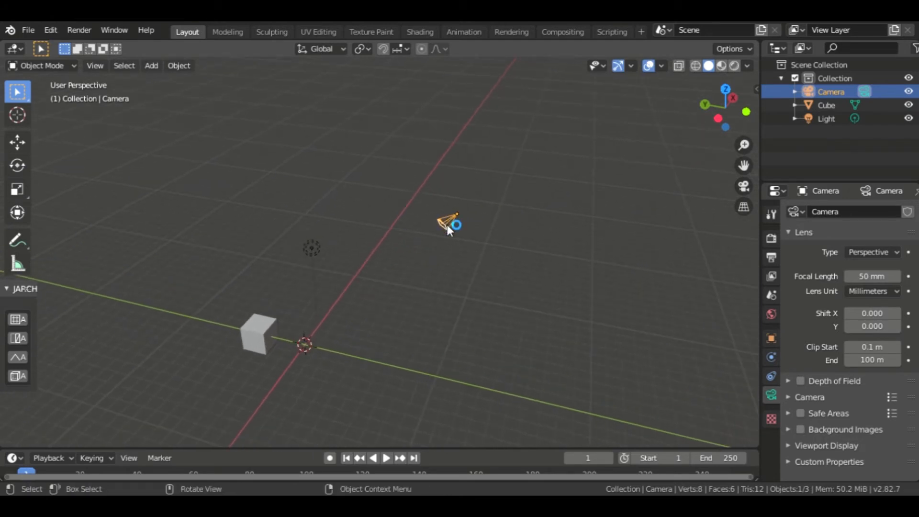
pyautogui.scroll(3, 448, 226)
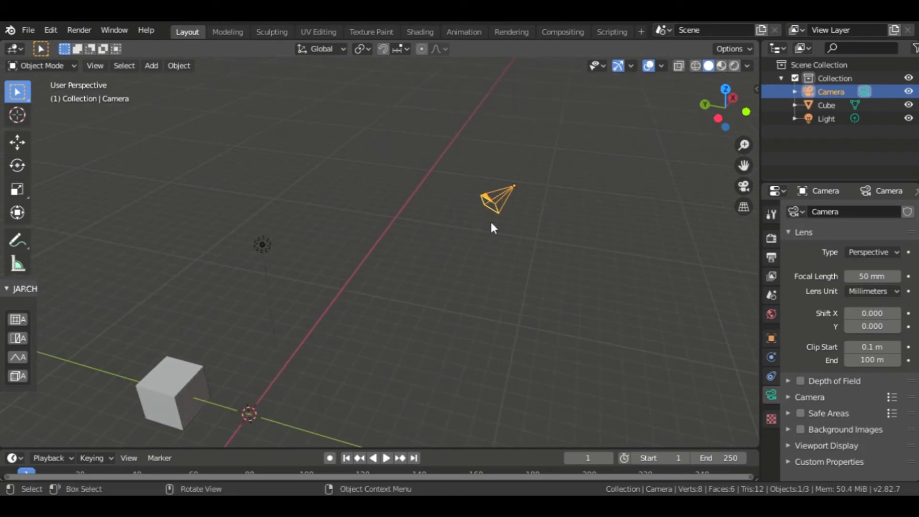
pyautogui.press('x')
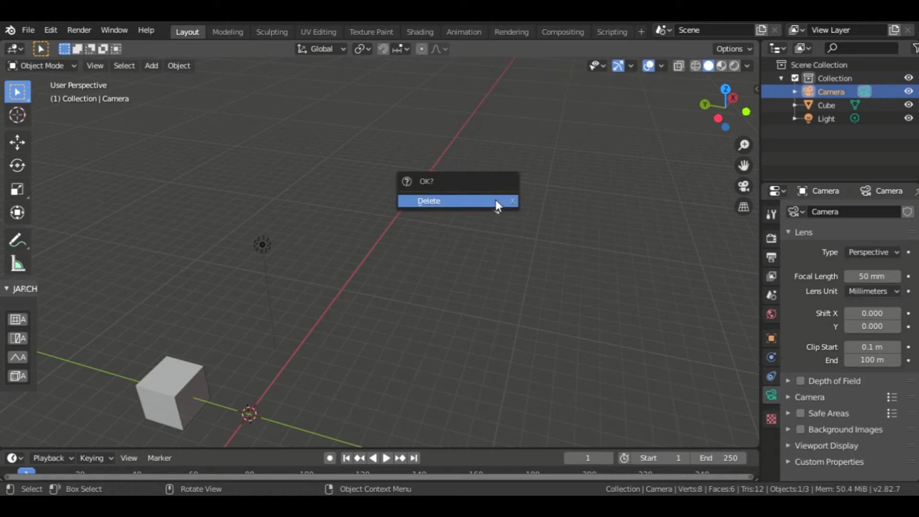
pyautogui.click(496, 203)
# - Delete the light from the scene
pyautogui.keyDown('shift'); pyautogui.moveTo(355, 285); pyautogui.dragTo(452, 251, button='middle'); pyautogui.keyUp('shift')
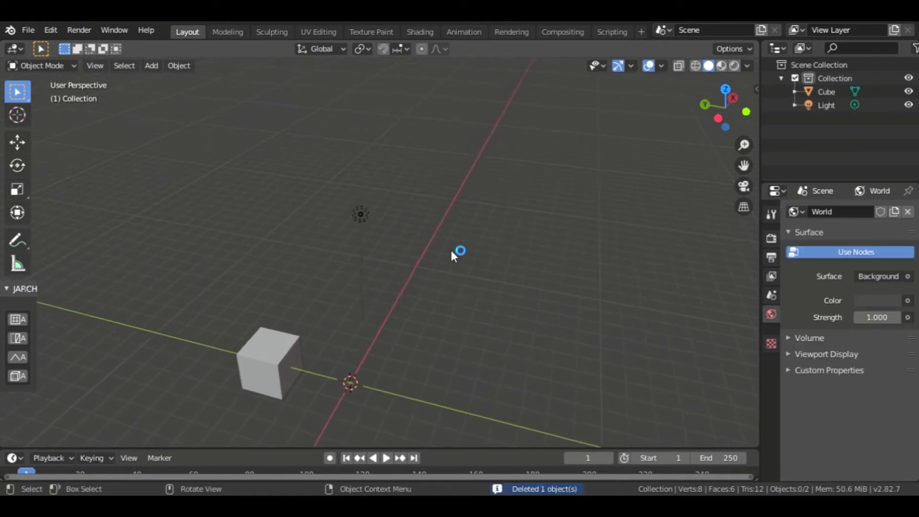
pyautogui.click(363, 219)
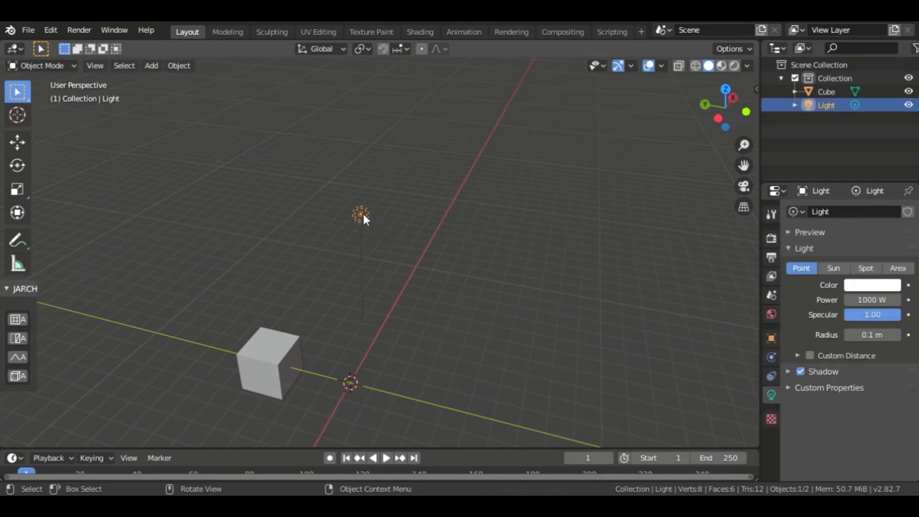
pyautogui.press('Delete')
pyautogui.scroll(-2, 357, 267)
pyautogui.scroll(3, 355, 269)
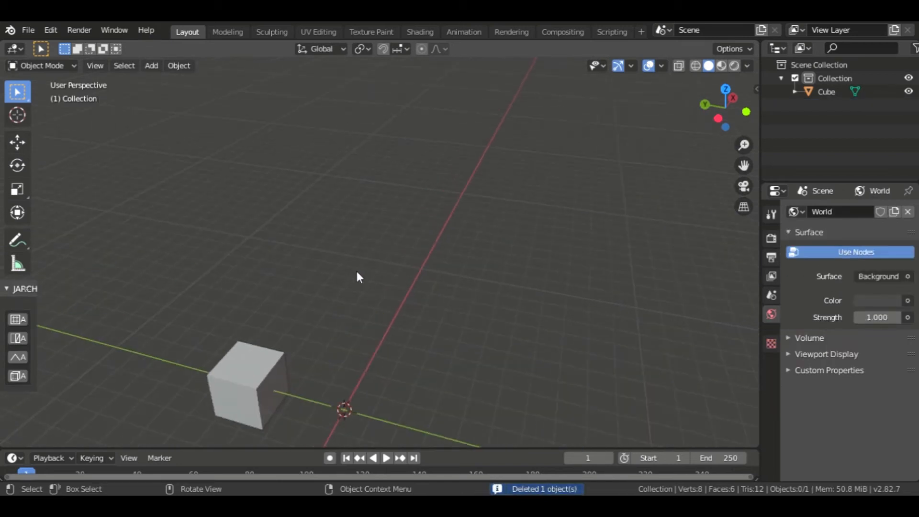
# - Duplicate the cube in place and move the copy about 4.2 m along the global X axis
pyautogui.moveTo(391, 290)
pyautogui.mouseDown(button='middle')
pyautogui.moveTo(304, 332)
pyautogui.moveTo(413, 315)
pyautogui.moveTo(419, 294)
pyautogui.moveTo(464, 312)
pyautogui.moveTo(423, 292)
pyautogui.moveTo(475, 334)
pyautogui.moveTo(390, 293)
pyautogui.mouseUp(button='middle')
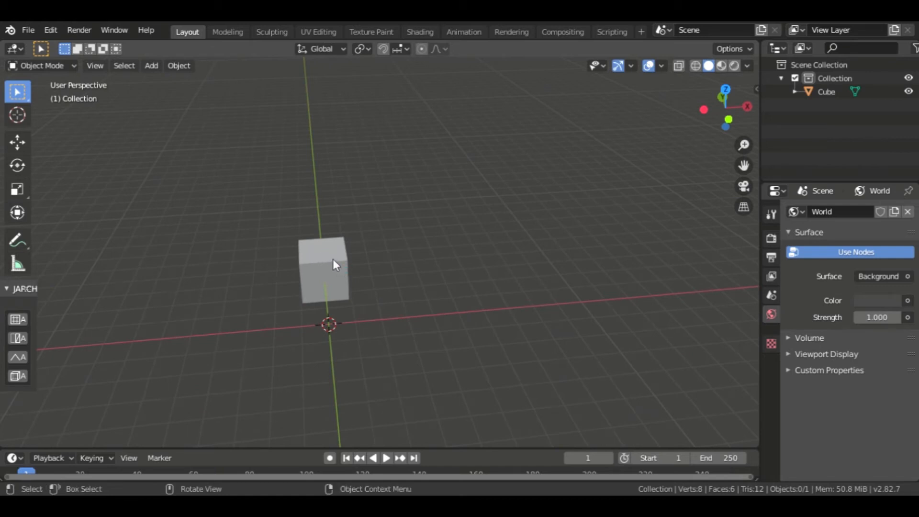
pyautogui.click(332, 260)
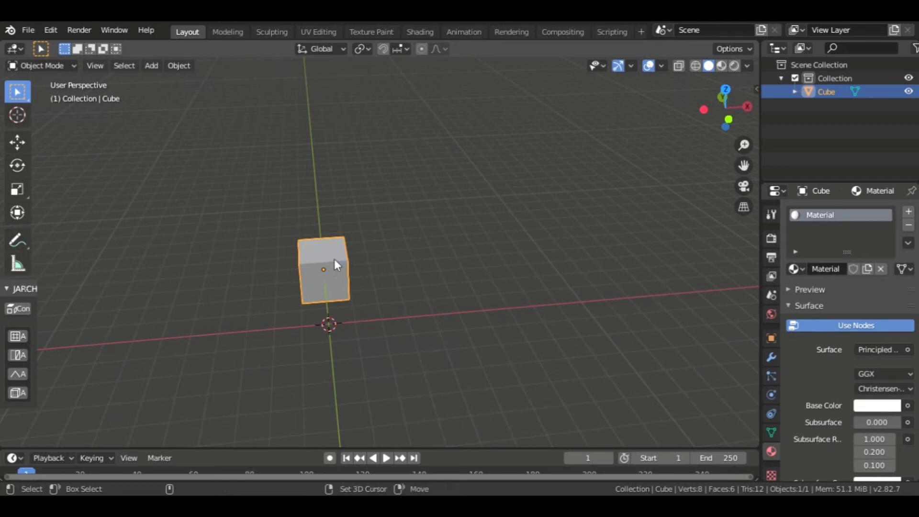
pyautogui.hotkey('shift', 'd')
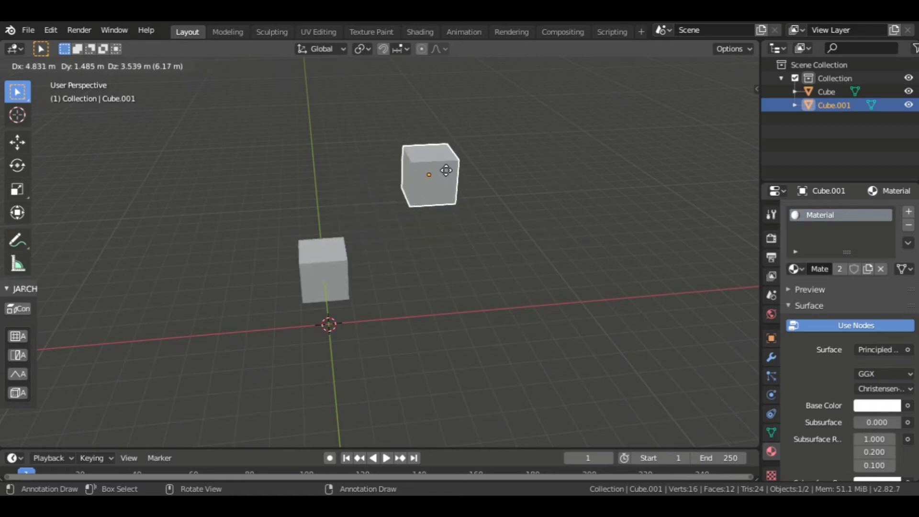
pyautogui.press('Escape')
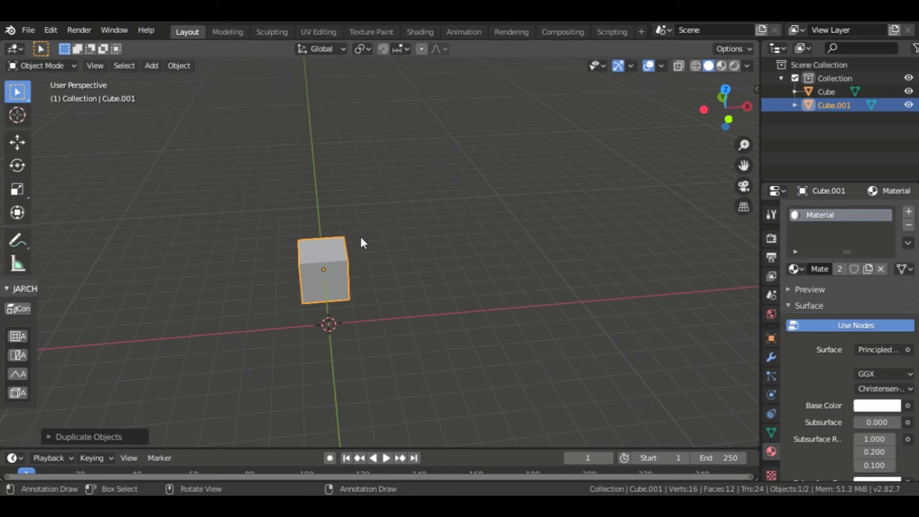
pyautogui.press('g')
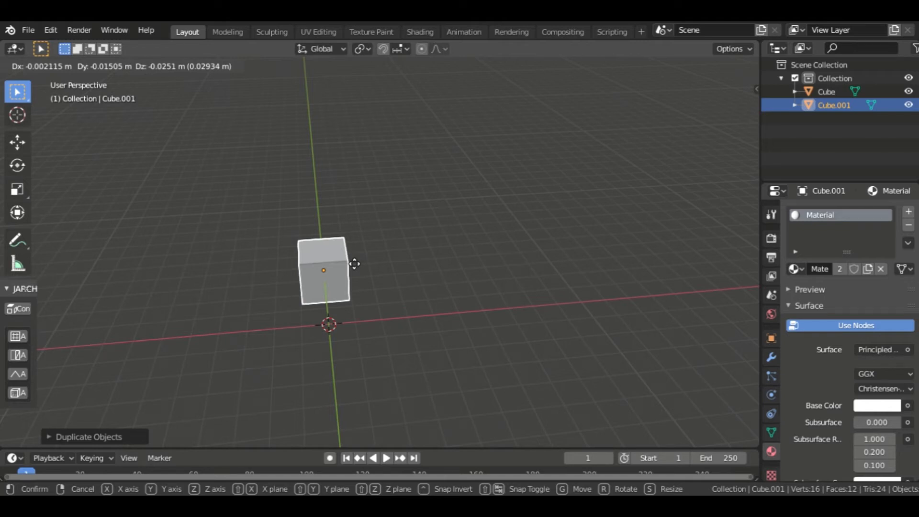
pyautogui.press('x')
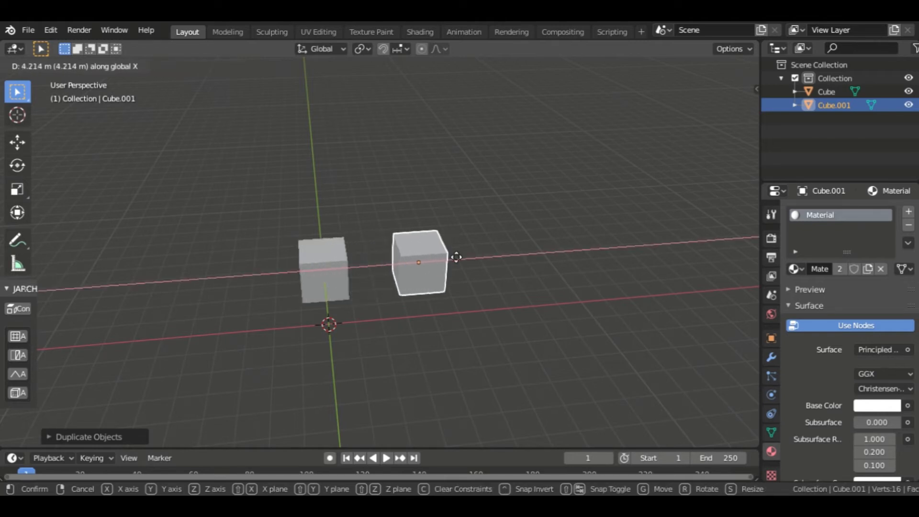
pyautogui.click(457, 257)
# - Duplicate the second cube in place and move the new copy along the global Y axis, across the X axis line
pyautogui.moveTo(455, 255); pyautogui.dragTo(405, 340, button='middle')
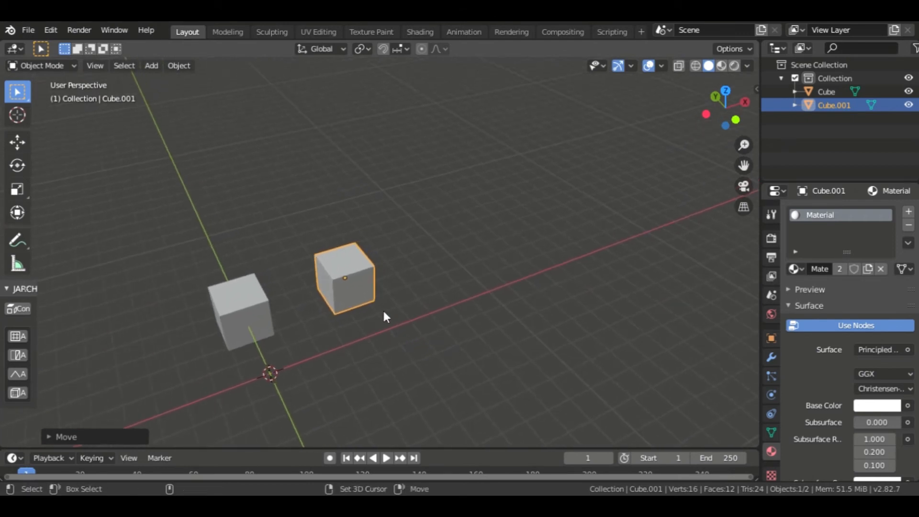
pyautogui.hotkey('shift', 'd')
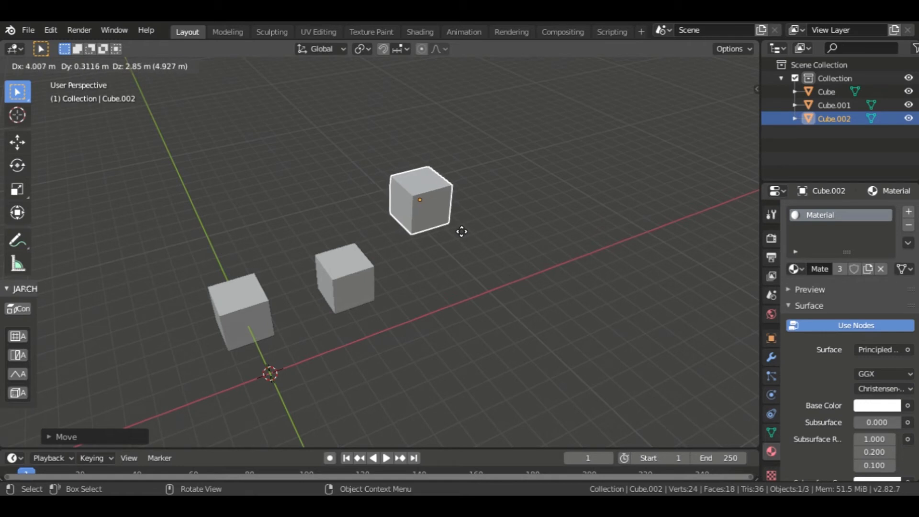
pyautogui.press('Escape')
pyautogui.moveTo(456, 225); pyautogui.dragTo(407, 266, button='middle')
pyautogui.press('g')
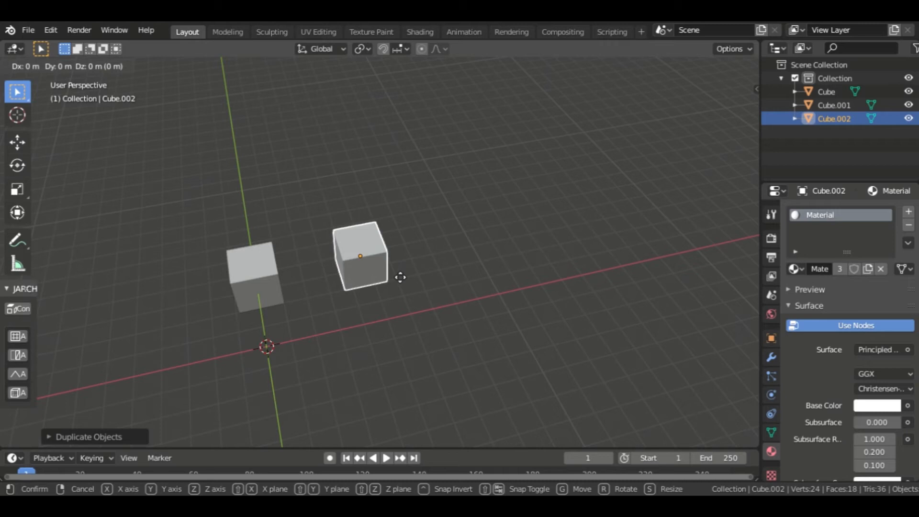
pyautogui.press('y')
pyautogui.click(445, 393)
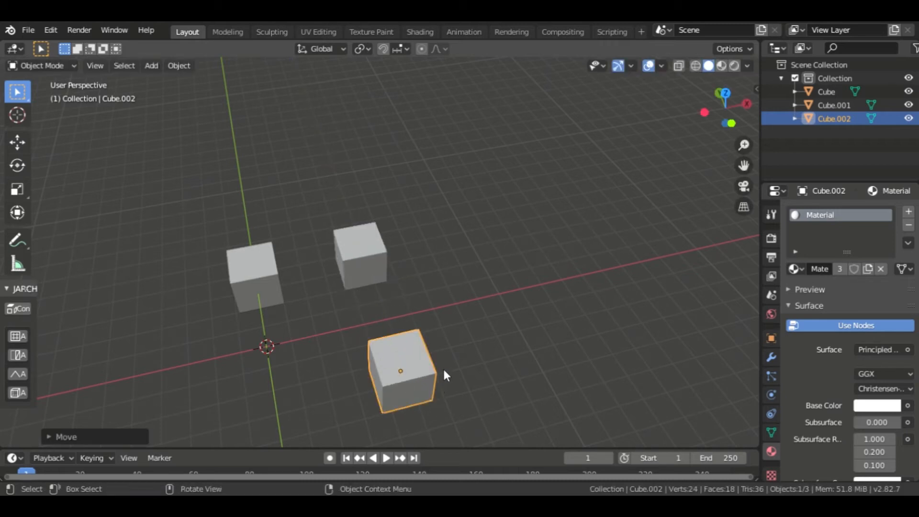
# - Inspect the three cubes and look through the object commands for the duplicate options
pyautogui.moveTo(443, 376); pyautogui.dragTo(470, 311, button='middle')
pyautogui.moveTo(397, 291); pyautogui.dragTo(375, 281, button='middle')
pyautogui.scroll(-5, 377, 283)
pyautogui.scroll(5, 378, 285)
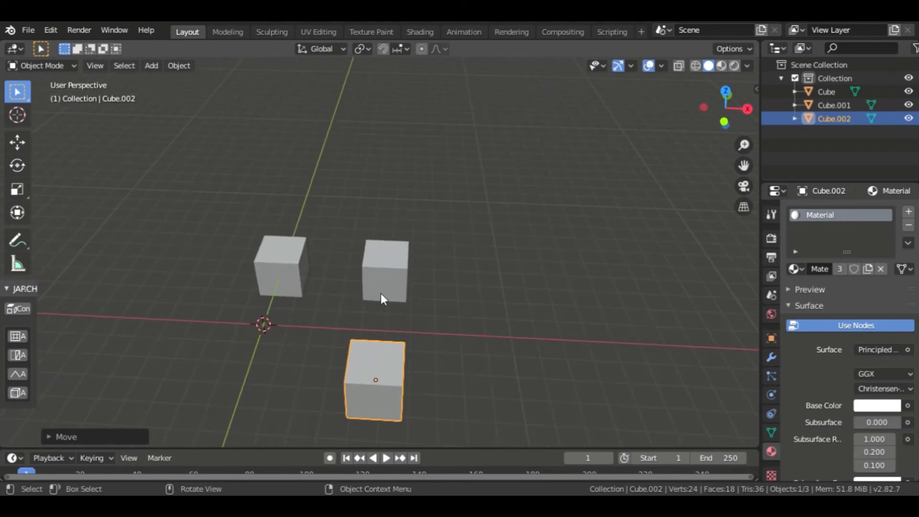
pyautogui.keyDown('shift'); pyautogui.moveTo(410, 339); pyautogui.dragTo(432, 299, button='middle'); pyautogui.keyUp('shift')
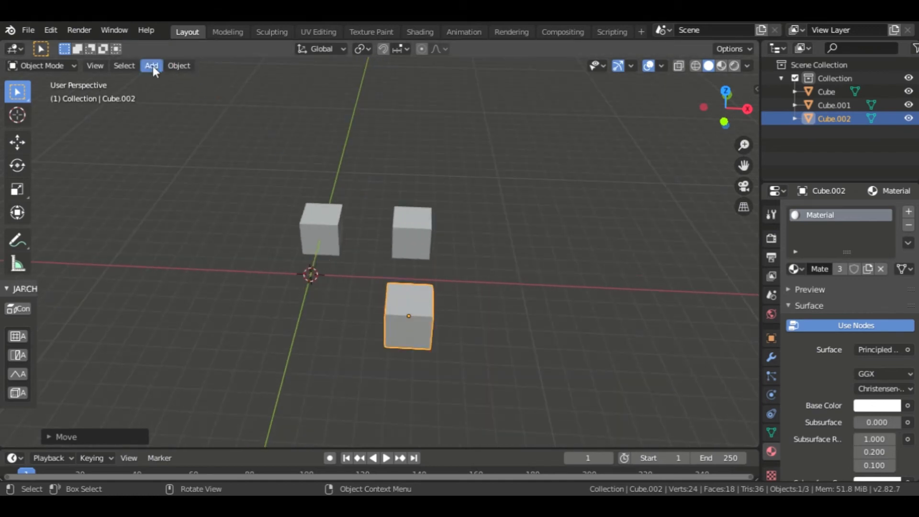
pyautogui.click(191, 69)
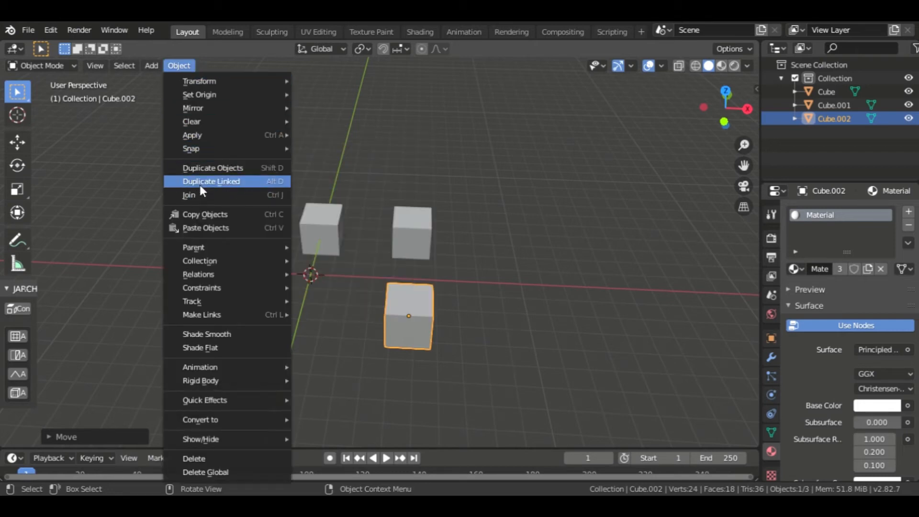
pyautogui.click(228, 201)
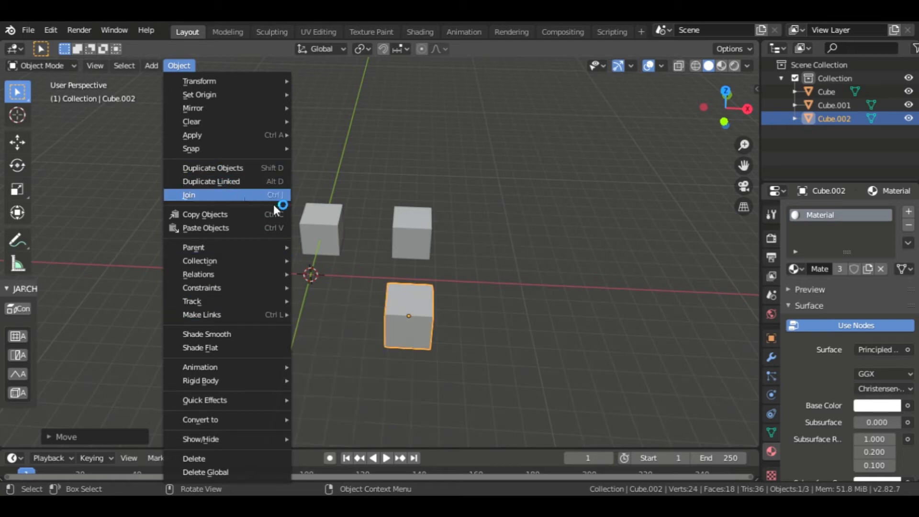
# - Box-select all three cubes and delete them from the scene
pyautogui.moveTo(401, 289); pyautogui.dragTo(431, 261, button='middle')
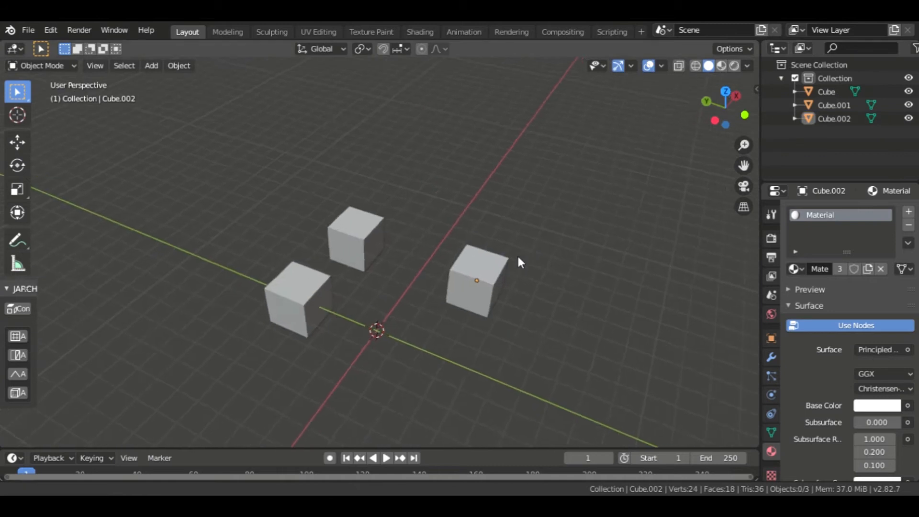
pyautogui.keyDown('shift'); pyautogui.moveTo(518, 257); pyautogui.dragTo(471, 281, button='middle'); pyautogui.keyUp('shift')
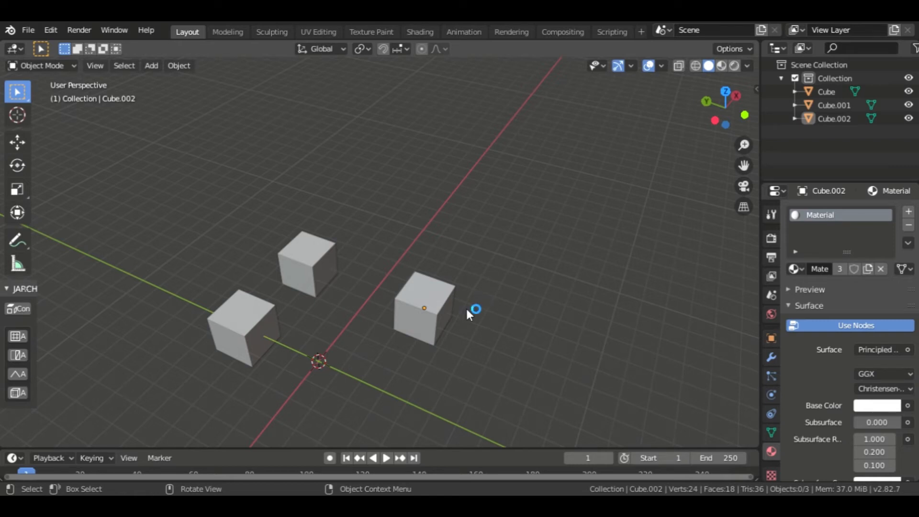
pyautogui.scroll(-3, 466, 310)
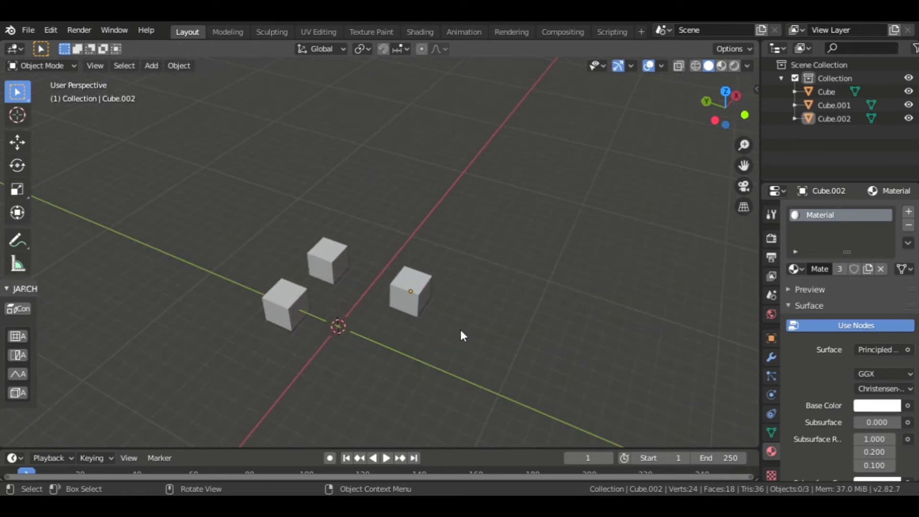
pyautogui.moveTo(462, 334)
pyautogui.mouseDown(button='middle')
pyautogui.moveTo(296, 317)
pyautogui.moveTo(229, 272)
pyautogui.moveTo(257, 304)
pyautogui.moveTo(472, 349)
pyautogui.mouseUp(button='middle')
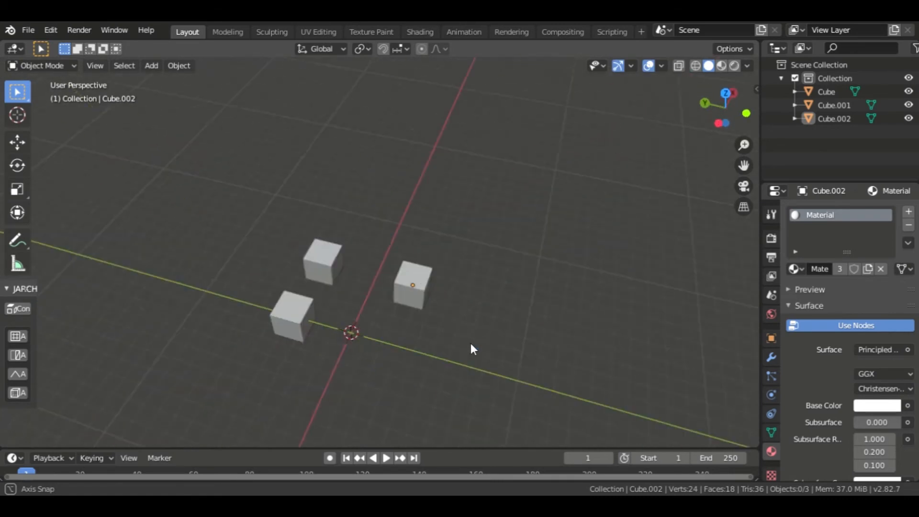
pyautogui.moveTo(394, 317); pyautogui.dragTo(328, 307, button='middle')
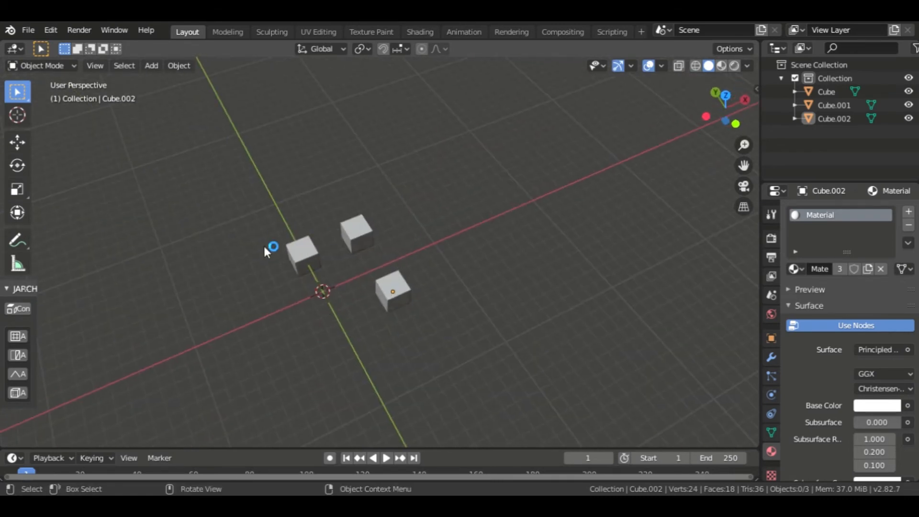
pyautogui.moveTo(228, 165); pyautogui.dragTo(474, 381)
pyautogui.scroll(3, 474, 381)
pyautogui.scroll(-3, 475, 385)
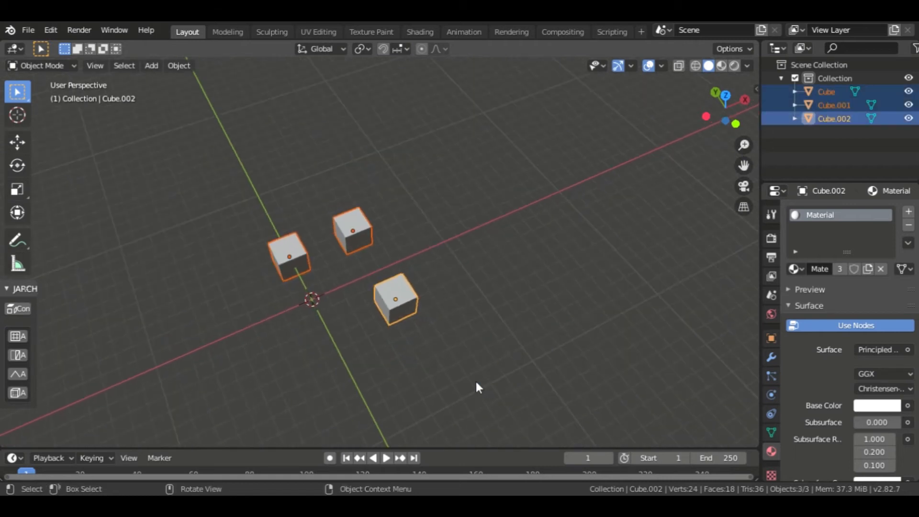
pyautogui.moveTo(476, 384); pyautogui.dragTo(459, 332, button='middle')
pyautogui.press('x')
pyautogui.click(412, 358)
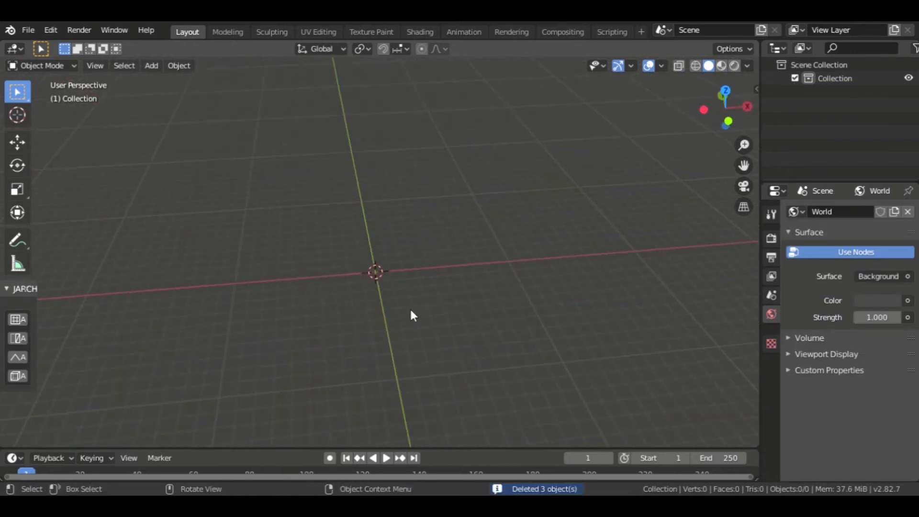
# - Switch the Outliner area to the Image Editor and back to the Outliner
pyautogui.moveTo(527, 260); pyautogui.dragTo(618, 222, button='middle')
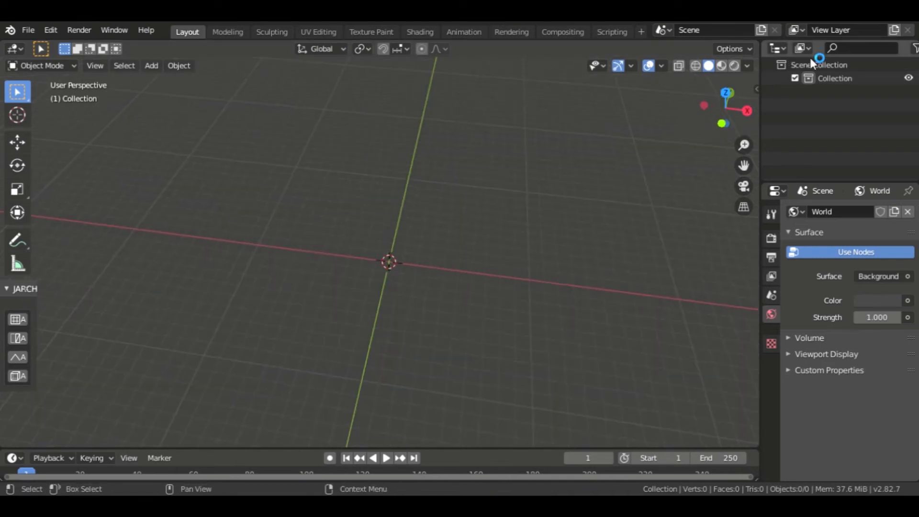
pyautogui.click(826, 80)
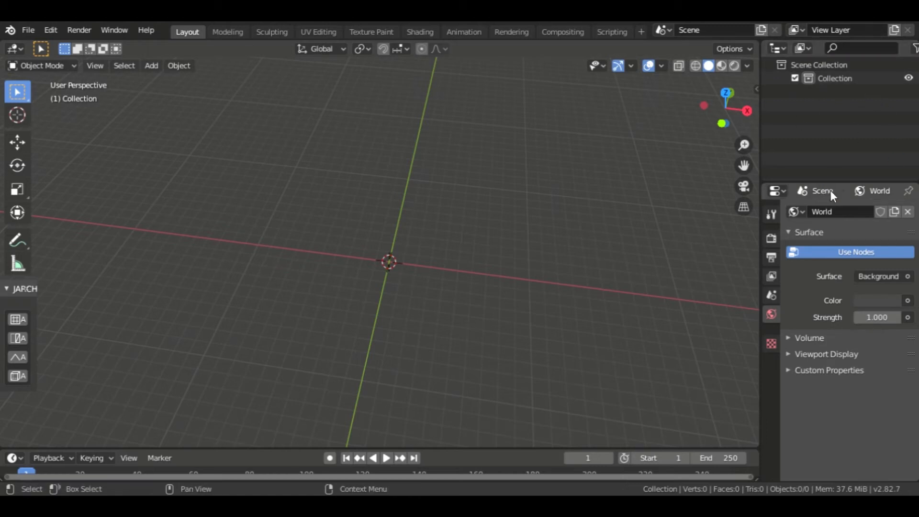
pyautogui.click(779, 49)
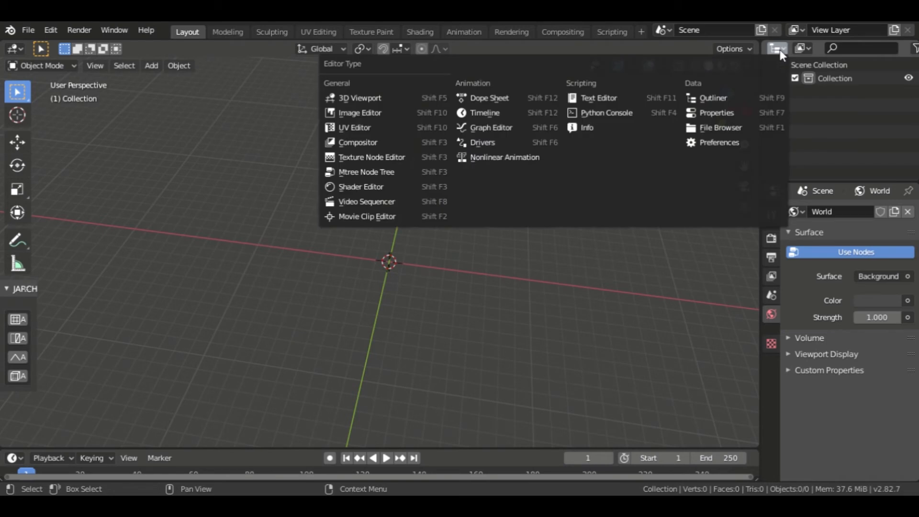
pyautogui.click(394, 113)
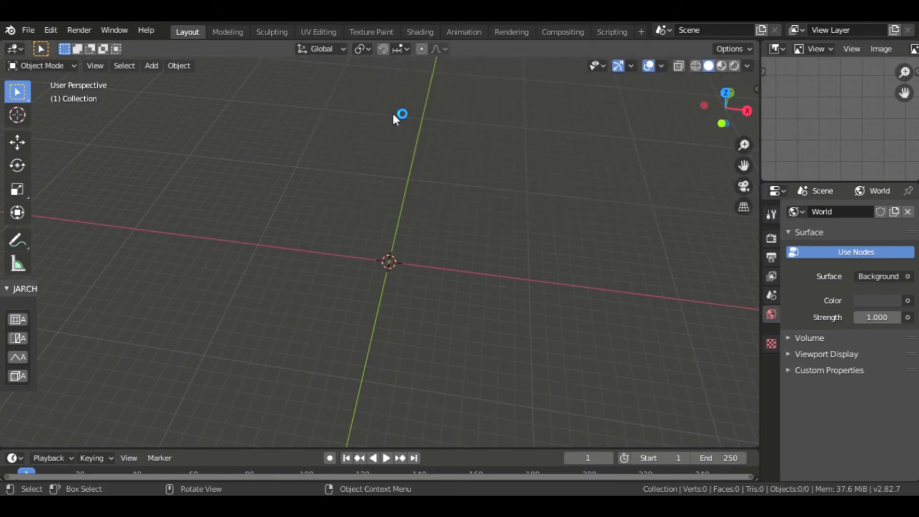
pyautogui.click(780, 48)
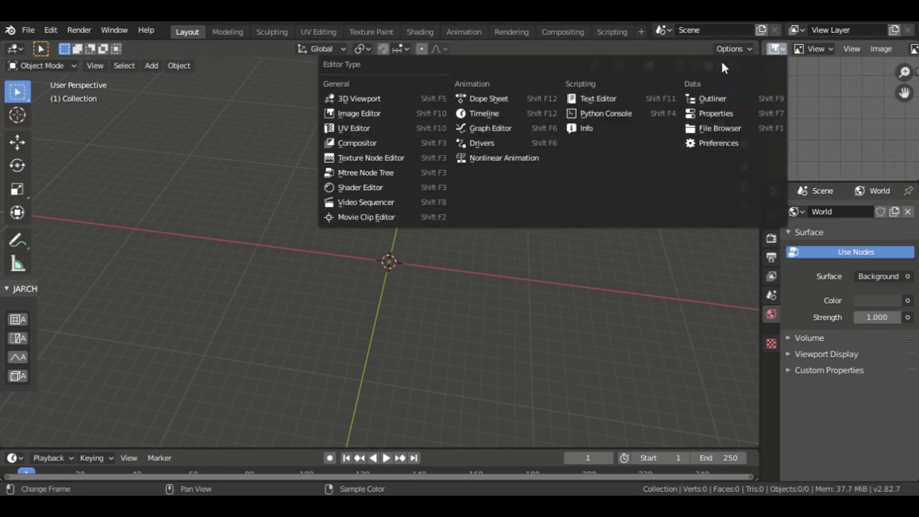
pyautogui.click(725, 96)
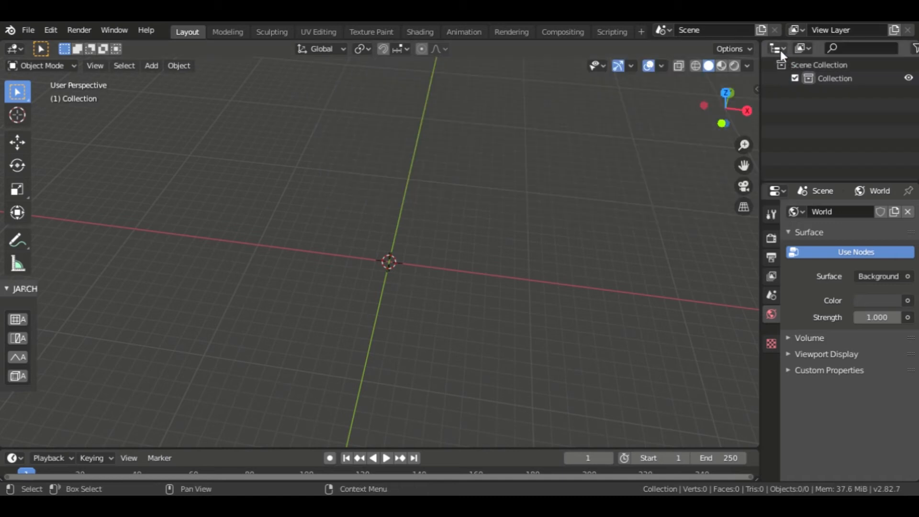
# - Change the Outliner area to an Image Editor and widen it by narrowing the 3D viewport
pyautogui.click(780, 49)
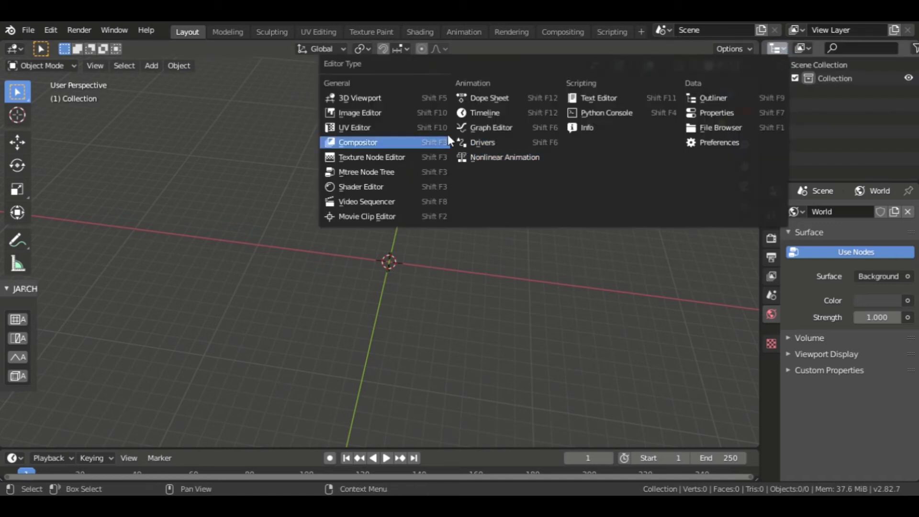
pyautogui.click(389, 112)
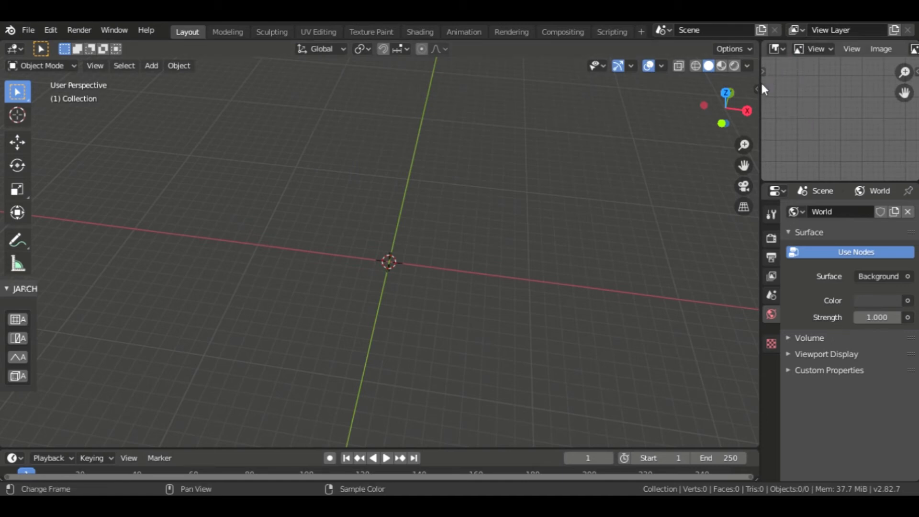
pyautogui.moveTo(769, 116); pyautogui.dragTo(638, 97)
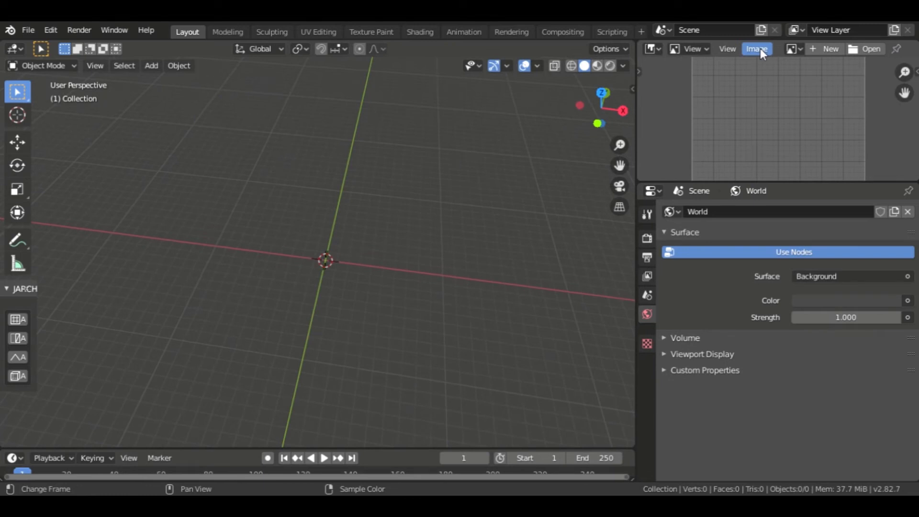
# - Open the reference image sdasd.jpg in the Image Editor and fit it within the area
pyautogui.click(761, 49)
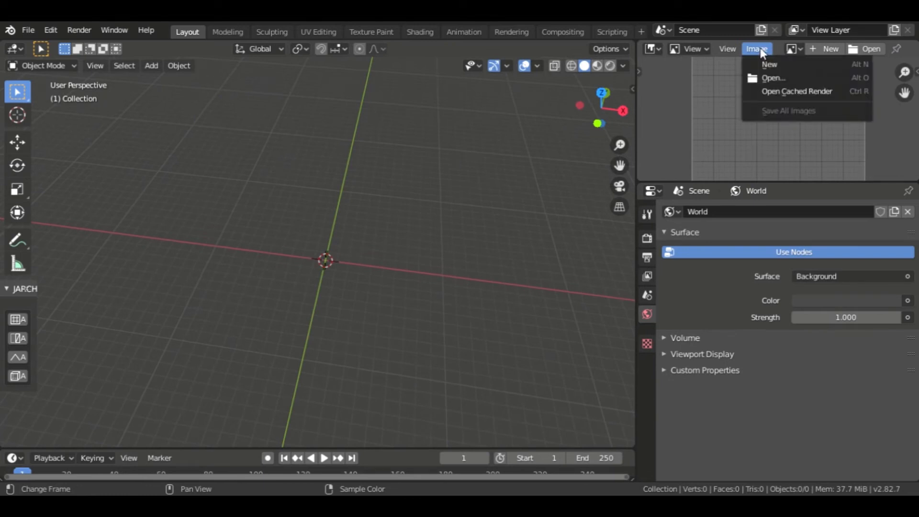
pyautogui.click(775, 82)
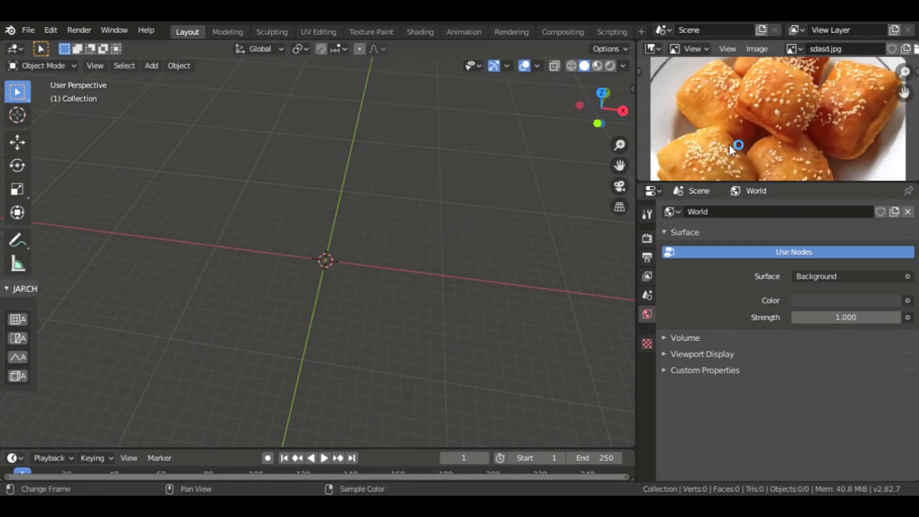
pyautogui.scroll(2, 729, 144)
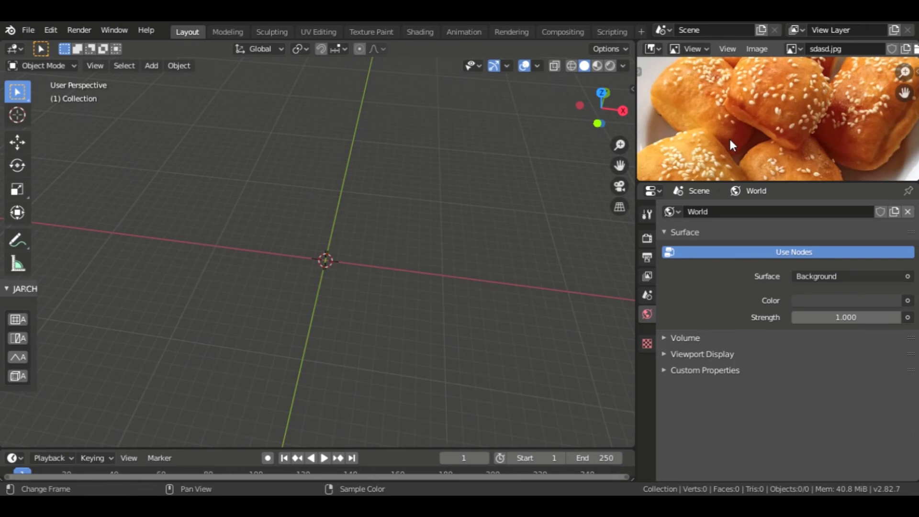
pyautogui.scroll(-2, 730, 140)
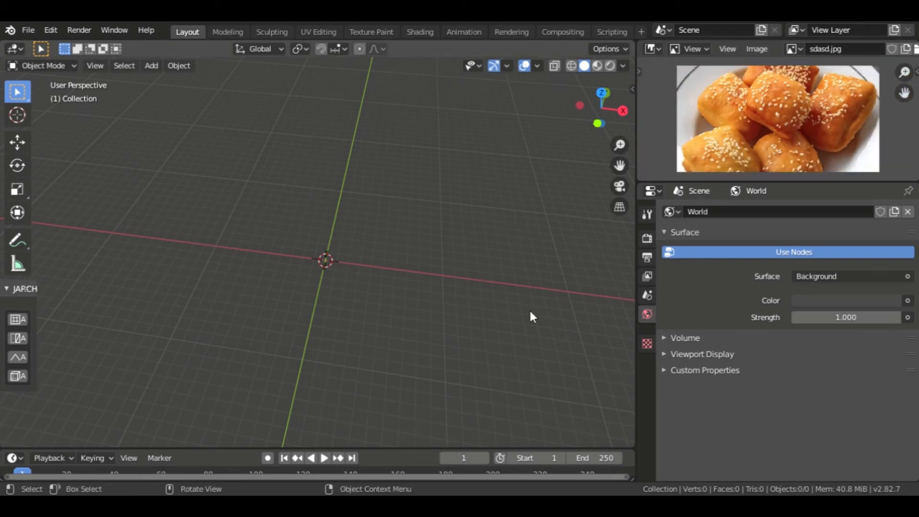
# - Add a mesh cube at the 3D cursor
pyautogui.scroll(1, 388, 286)
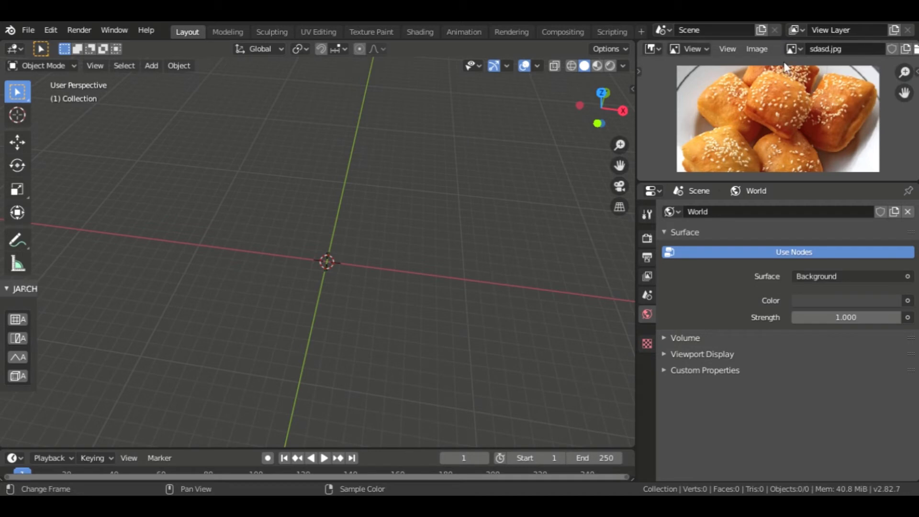
pyautogui.scroll(1, 325, 262)
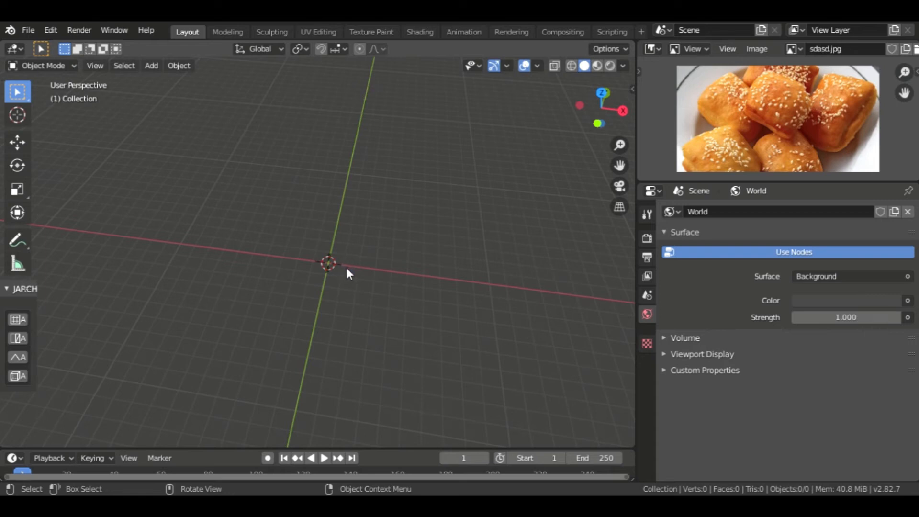
pyautogui.hotkey('shift', 'a')
pyautogui.moveTo(350, 235)
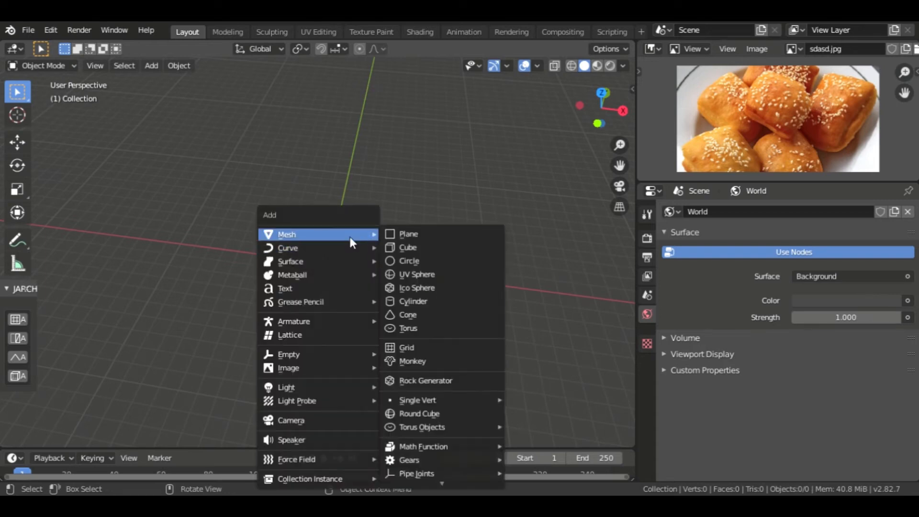
pyautogui.click(429, 247)
pyautogui.scroll(4, 369, 261)
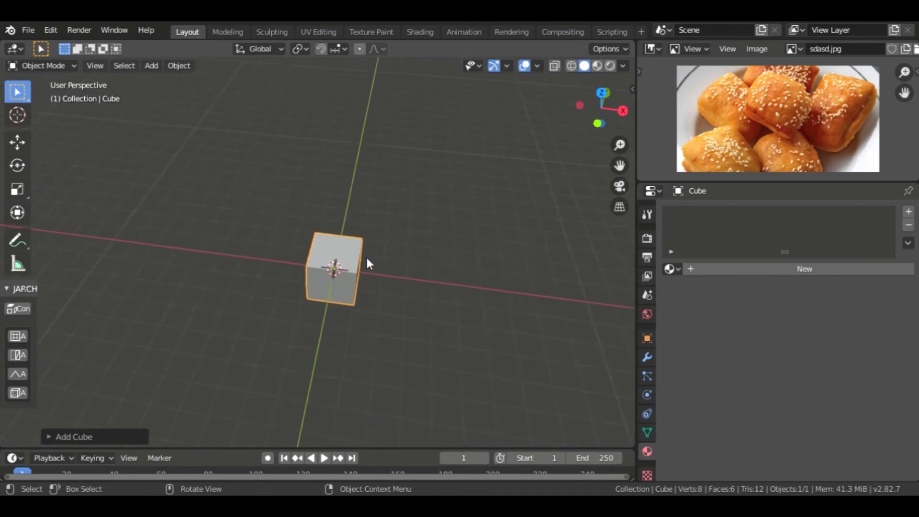
# - Switch the new cube from Object Mode to Edit Mode
pyautogui.moveTo(401, 286); pyautogui.dragTo(383, 244, button='middle')
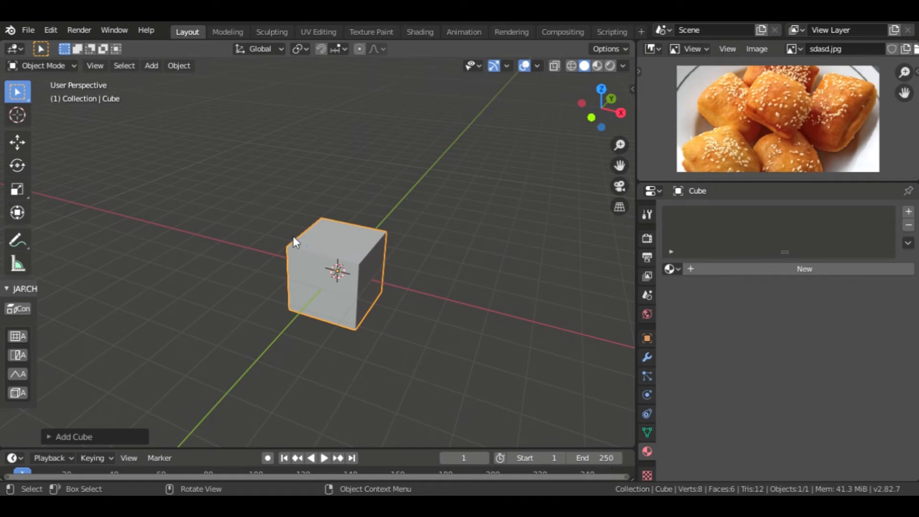
pyautogui.press('Tab')
pyautogui.press('Tab')
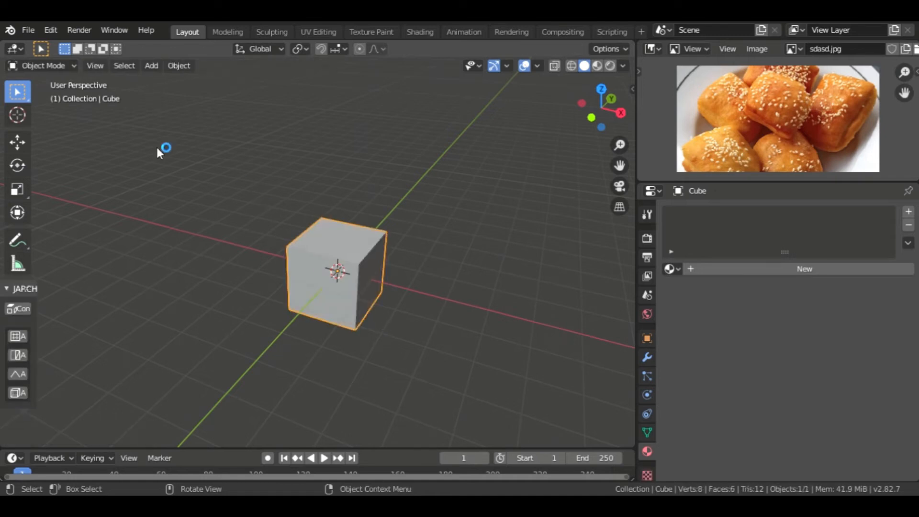
pyautogui.click(69, 66)
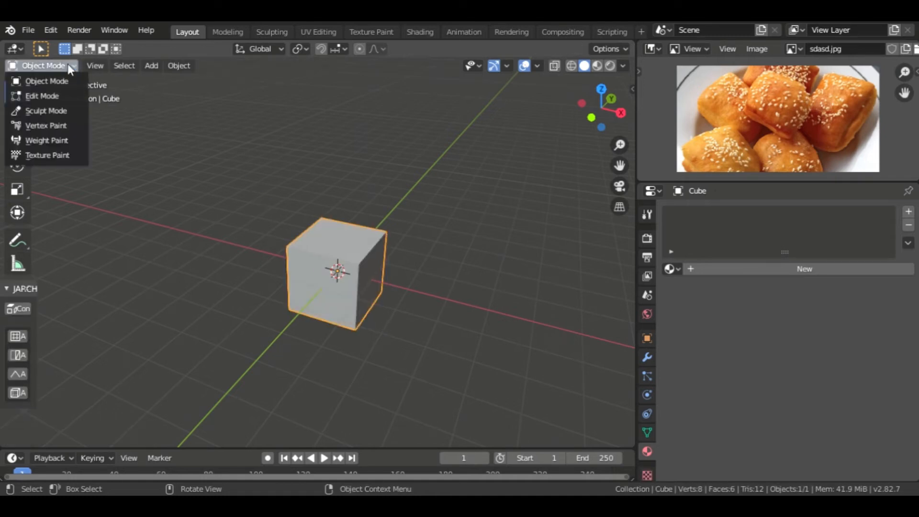
pyautogui.click(42, 96)
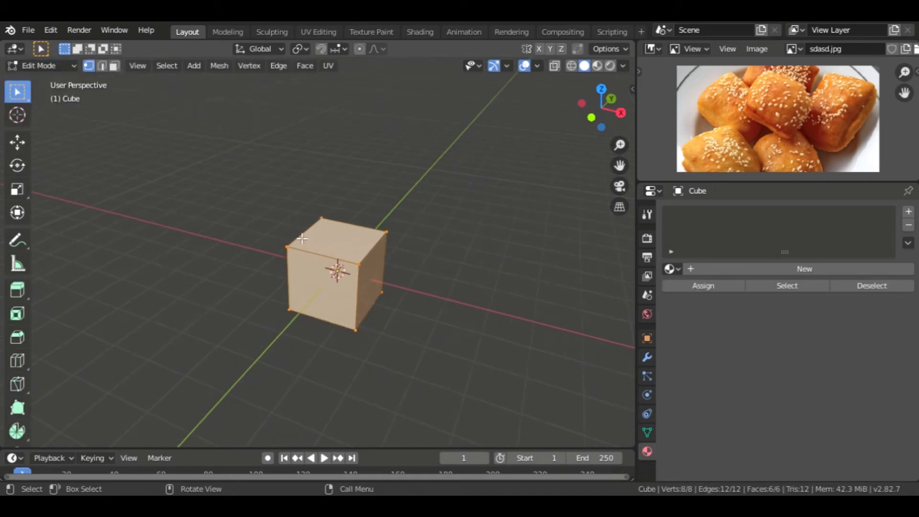
# - Toggle the cube back to Object Mode and return it to Edit Mode
pyautogui.press('Tab')
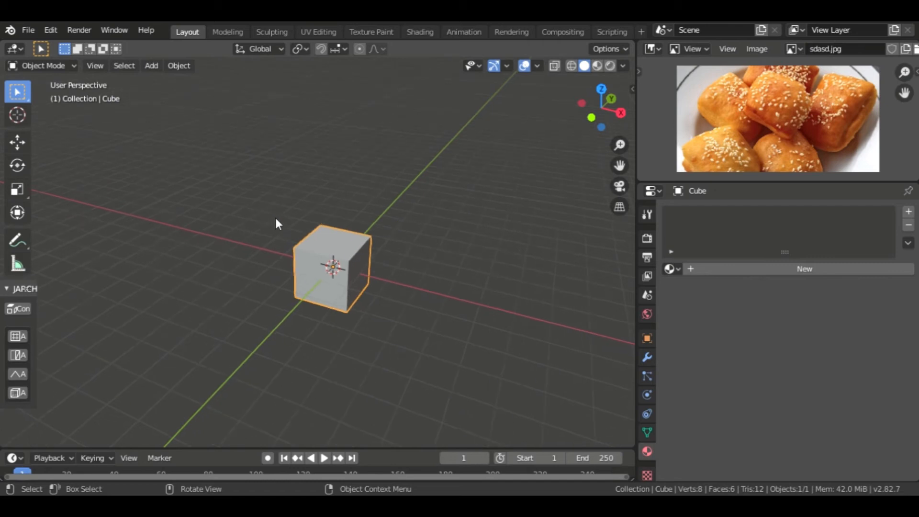
pyautogui.press('Tab')
pyautogui.press('Tab')
pyautogui.scroll(3, 281, 223)
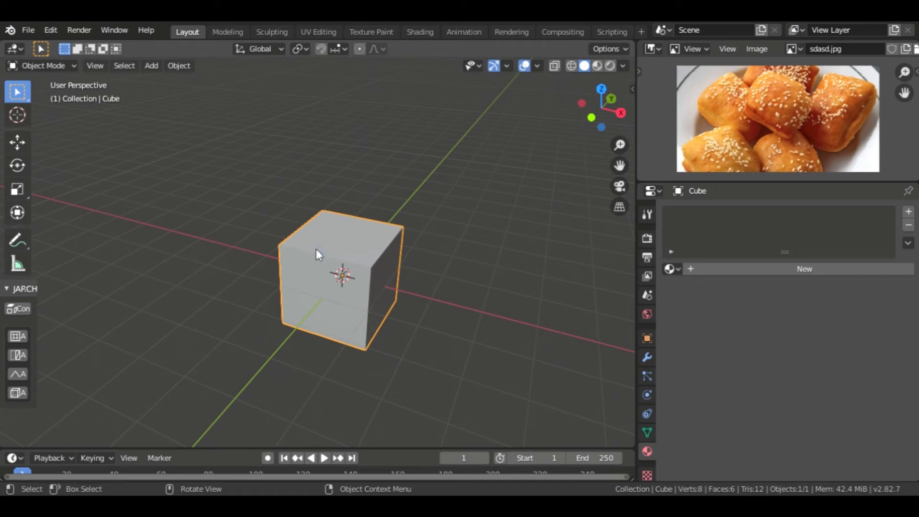
pyautogui.hotkey('ctrl', 'Tab')
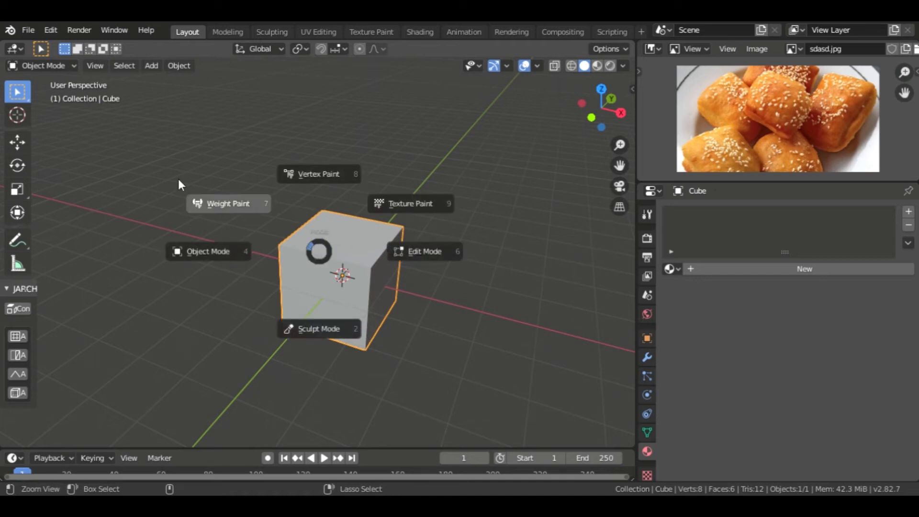
pyautogui.click(464, 261)
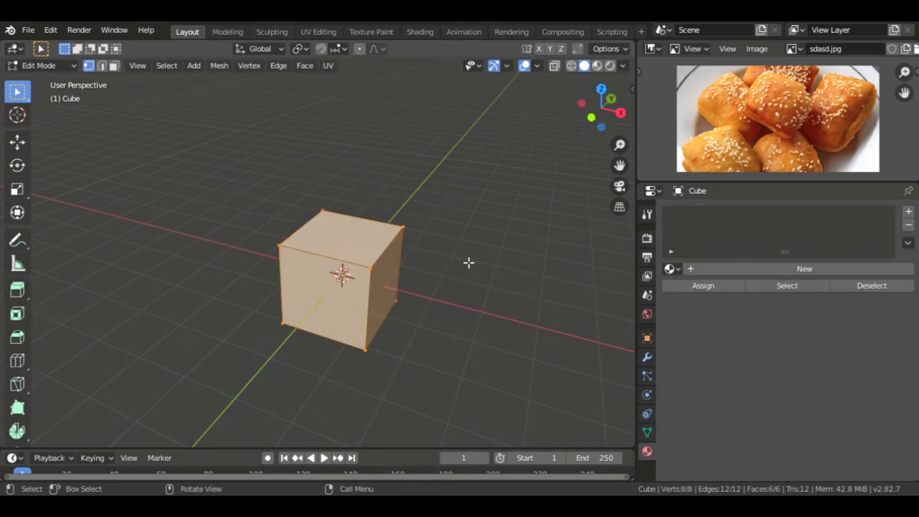
# - Flatten the whole cube mesh by scaling it along the global Z axis to about 0.52
pyautogui.scroll(-4, 388, 267)
pyautogui.scroll(4, 388, 266)
pyautogui.moveTo(324, 300); pyautogui.dragTo(350, 268, button='middle')
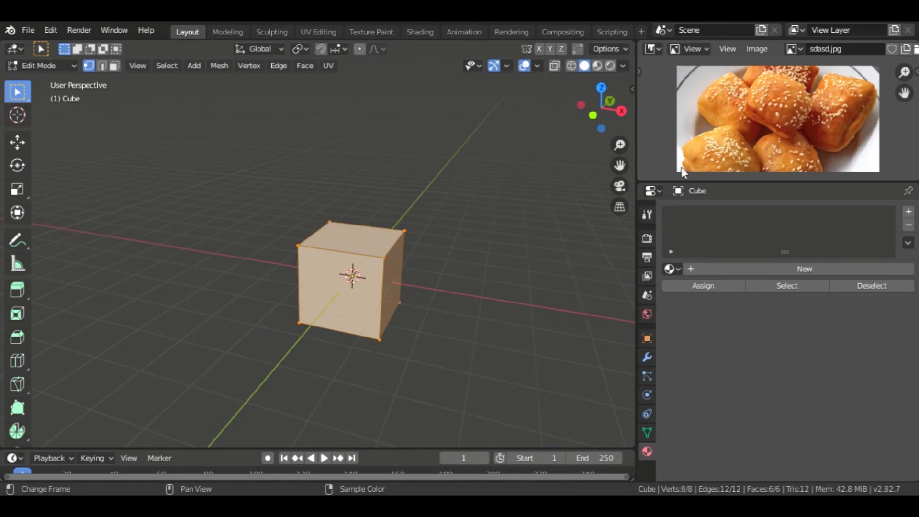
pyautogui.moveTo(445, 273); pyautogui.dragTo(322, 281, button='middle')
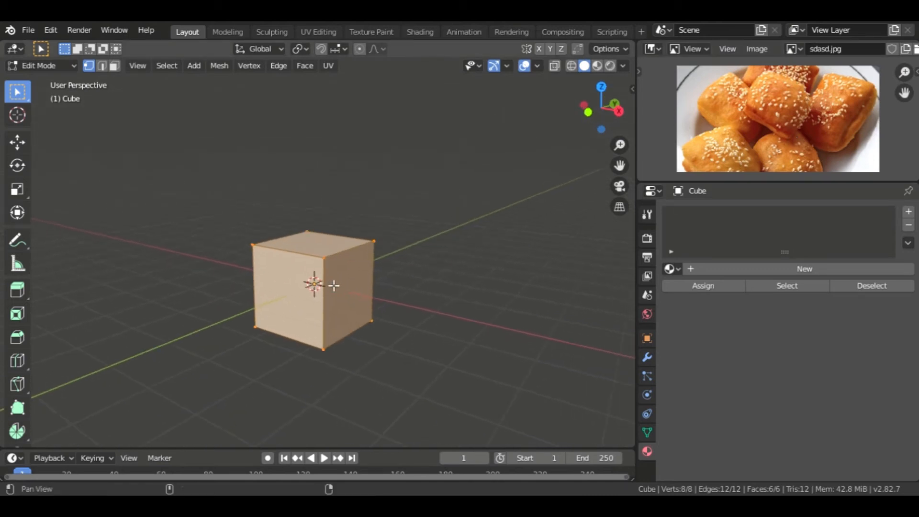
pyautogui.scroll(-1, 335, 285)
pyautogui.scroll(2, 343, 281)
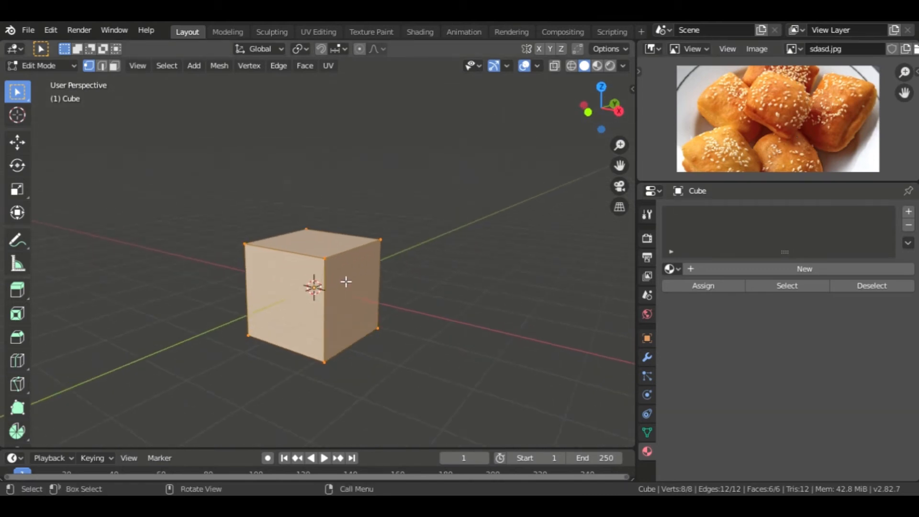
pyautogui.keyDown('shift'); pyautogui.moveTo(367, 318); pyautogui.dragTo(403, 290, button='middle'); pyautogui.keyUp('shift')
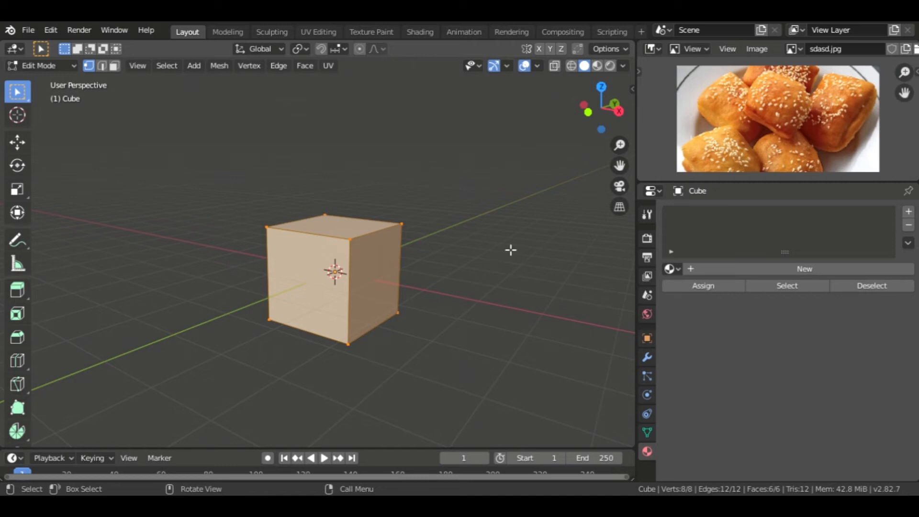
pyautogui.press('s')
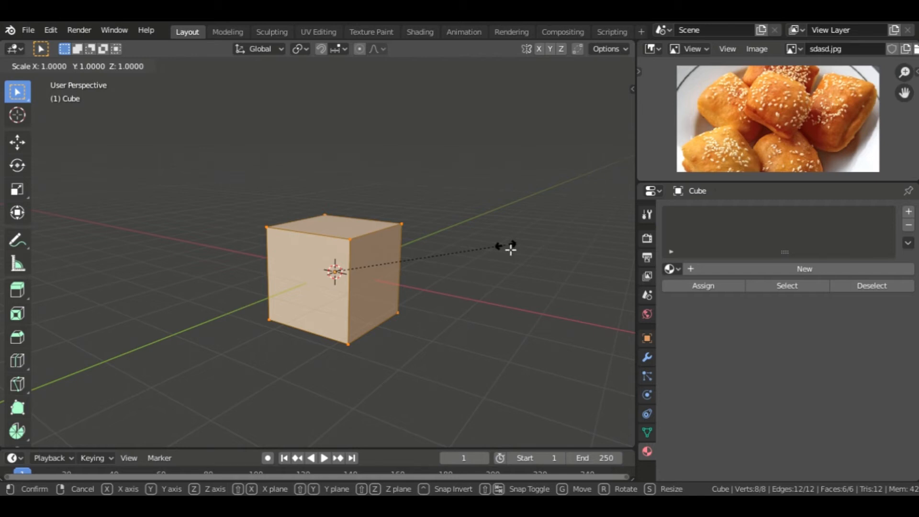
pyautogui.press('Escape')
pyautogui.press('s')
pyautogui.press('z')
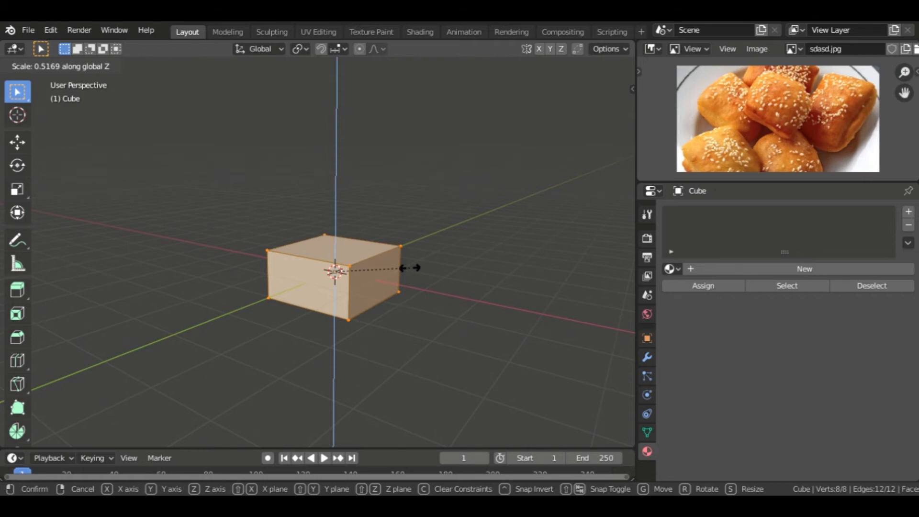
pyautogui.click(410, 269)
# - Inspect the flattened cube's proportions from several angles and distances against the reference photo
pyautogui.moveTo(411, 269); pyautogui.dragTo(401, 285, button='middle')
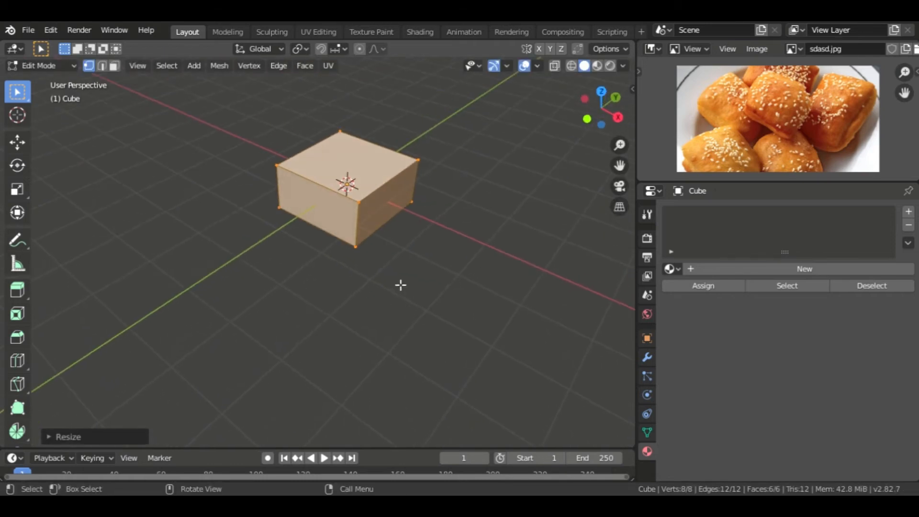
pyautogui.scroll(-1, 395, 249)
pyautogui.keyDown('shift'); pyautogui.moveTo(395, 245); pyautogui.dragTo(386, 324, button='middle'); pyautogui.keyUp('shift')
pyautogui.scroll(-1, 386, 324)
pyautogui.scroll(2, 385, 324)
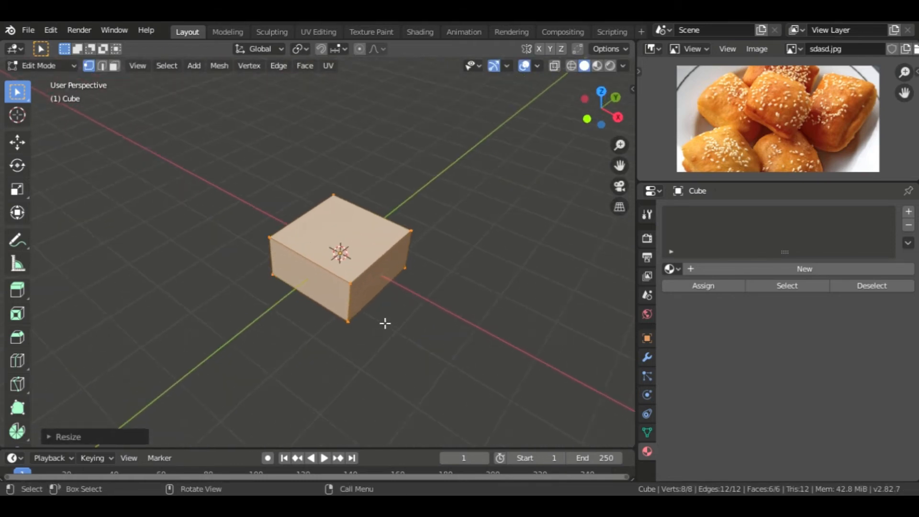
pyautogui.moveTo(453, 359); pyautogui.dragTo(410, 328, button='middle')
pyautogui.keyDown('shift'); pyautogui.moveTo(417, 373); pyautogui.dragTo(398, 288, button='middle'); pyautogui.keyUp('shift')
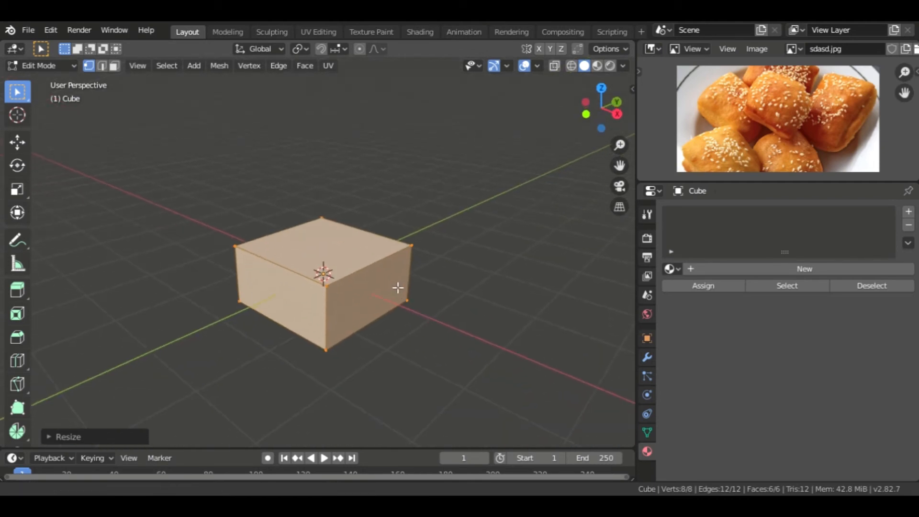
pyautogui.scroll(-4, 355, 292)
pyautogui.scroll(3, 356, 292)
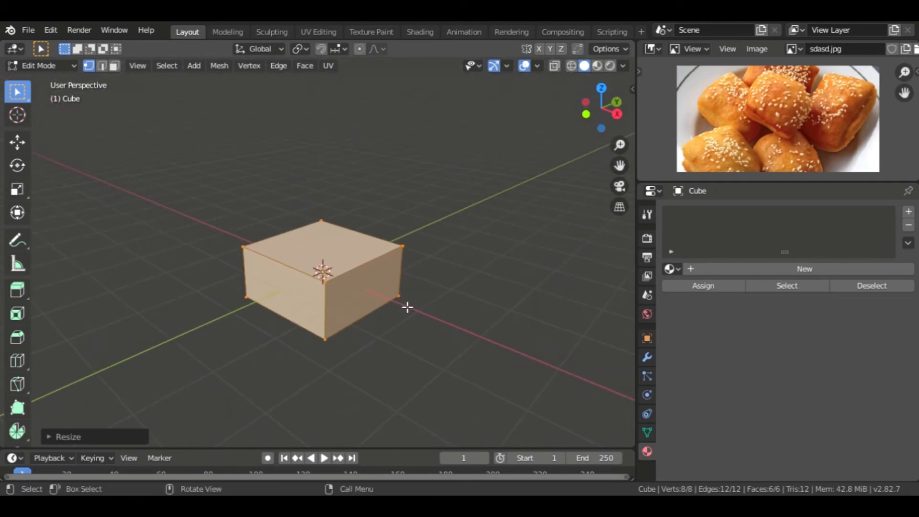
pyautogui.moveTo(336, 298); pyautogui.dragTo(253, 189, button='middle')
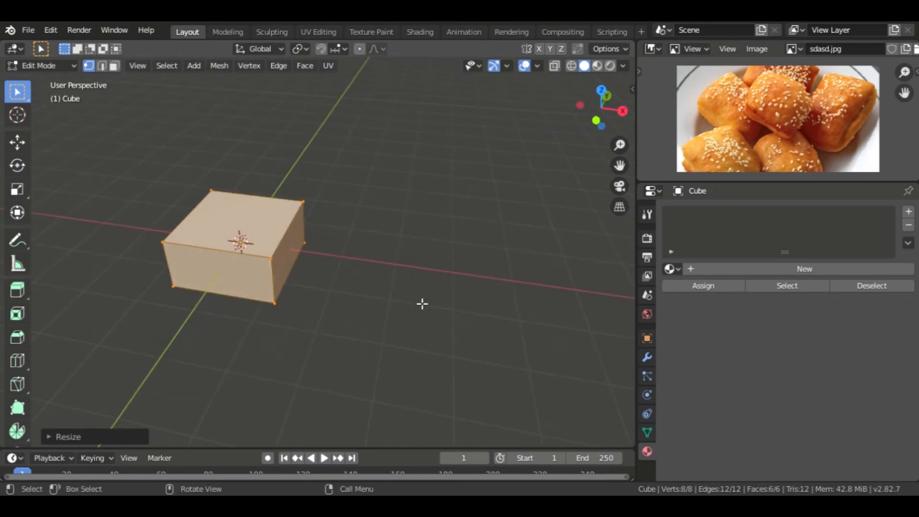
pyautogui.moveTo(374, 353); pyautogui.dragTo(357, 339, button='middle')
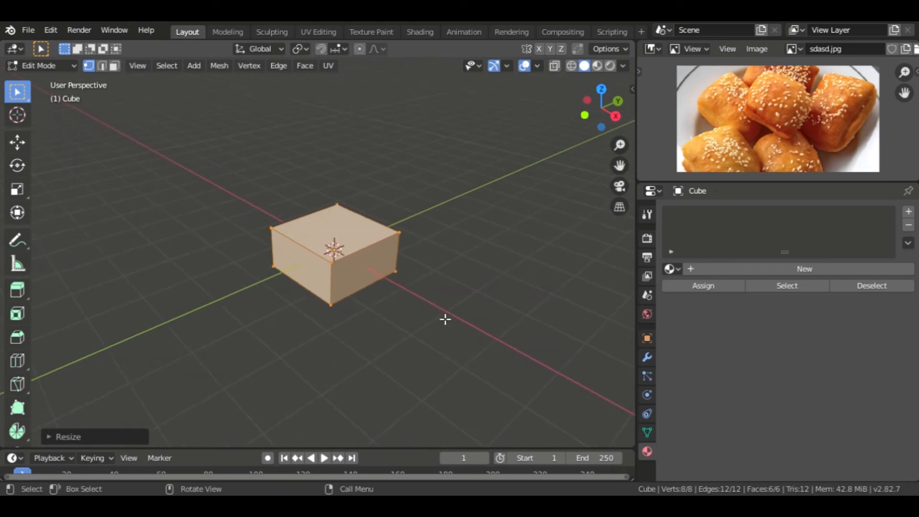
pyautogui.scroll(-2, 378, 316)
pyautogui.scroll(3, 404, 318)
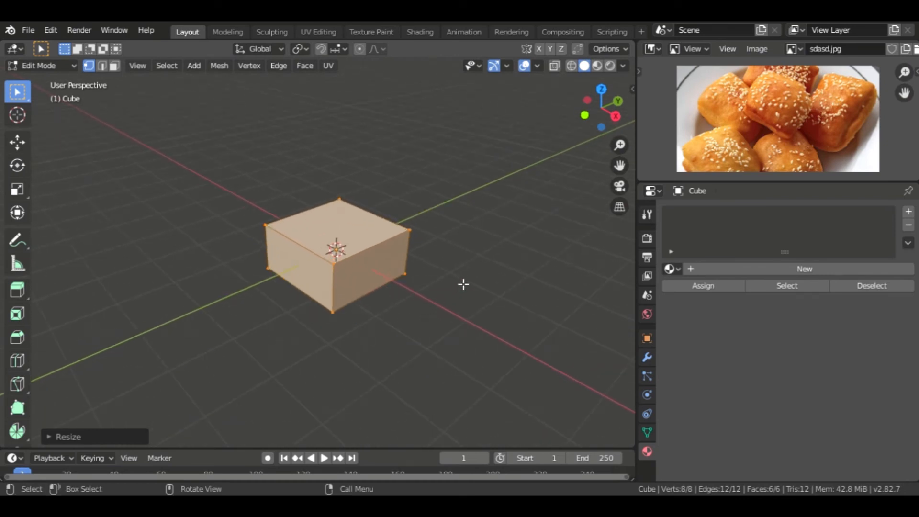
# - Lock the 3D view to the 3D cursor in the view lock settings and hide the sidebar
pyautogui.press('n')
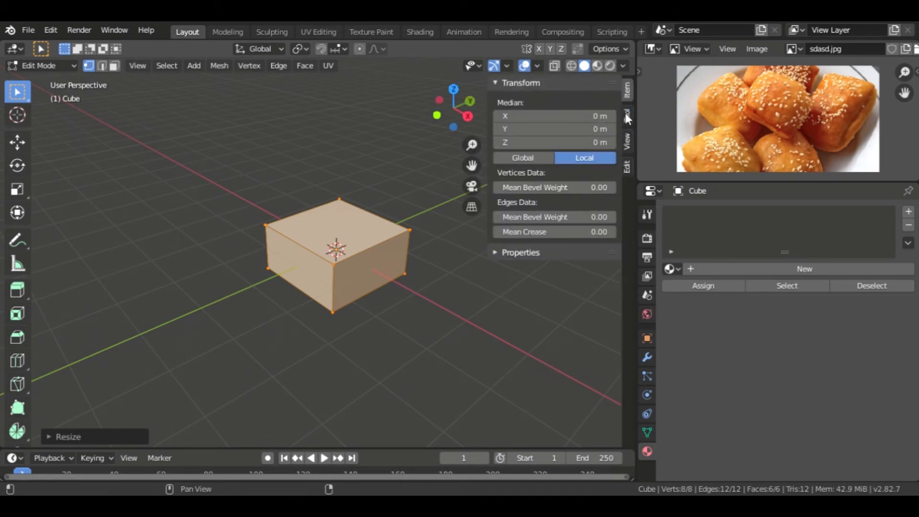
pyautogui.click(627, 146)
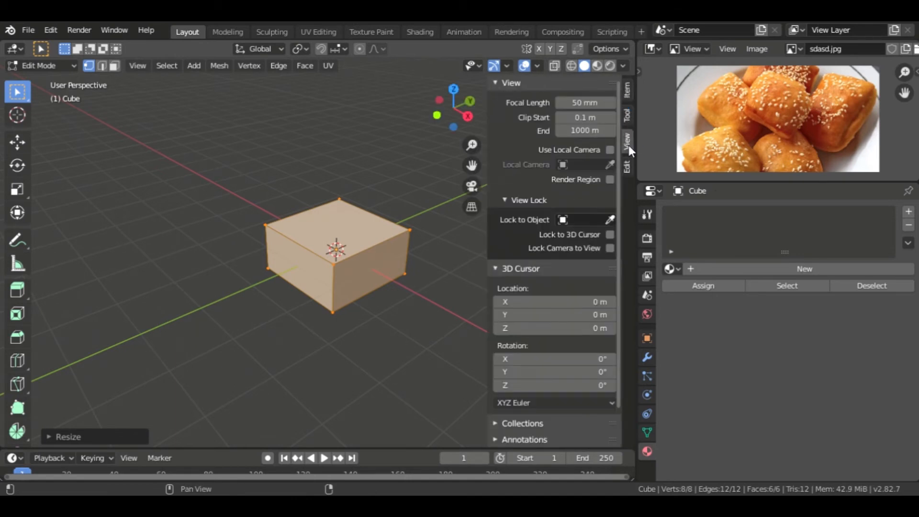
pyautogui.click(610, 234)
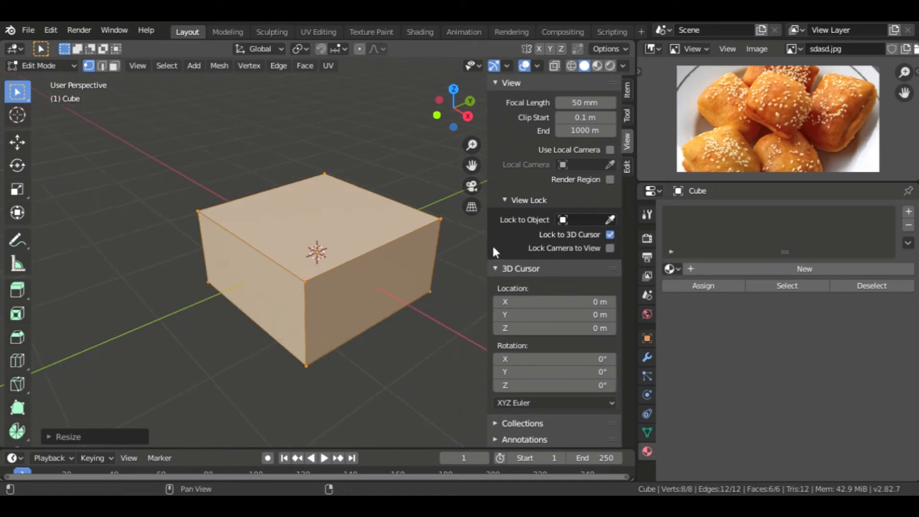
pyautogui.press('n')
pyautogui.scroll(-2, 255, 318)
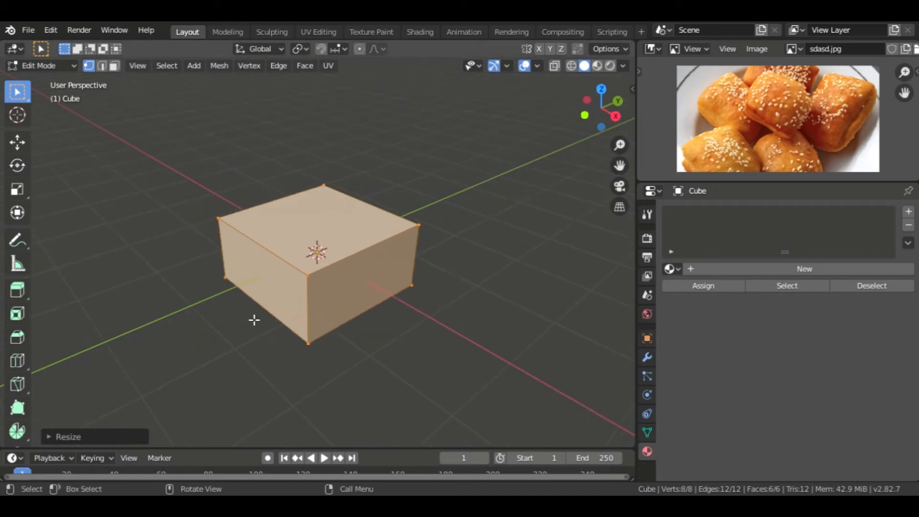
pyautogui.scroll(-2, 255, 320)
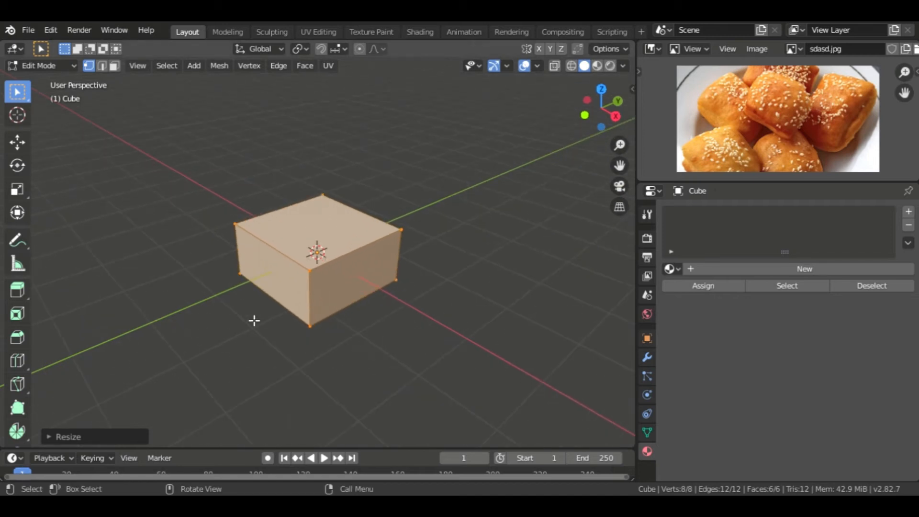
pyautogui.scroll(-1, 254, 321)
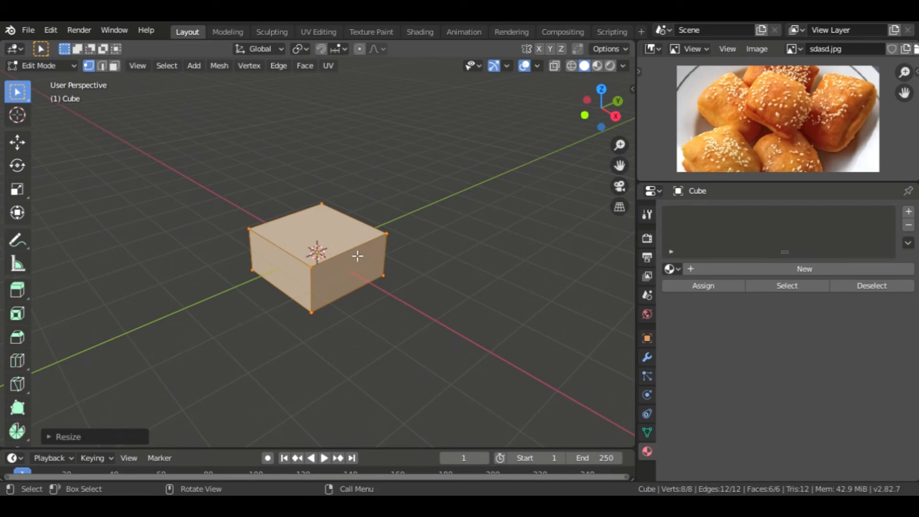
pyautogui.moveTo(224, 329); pyautogui.dragTo(269, 352, button='middle')
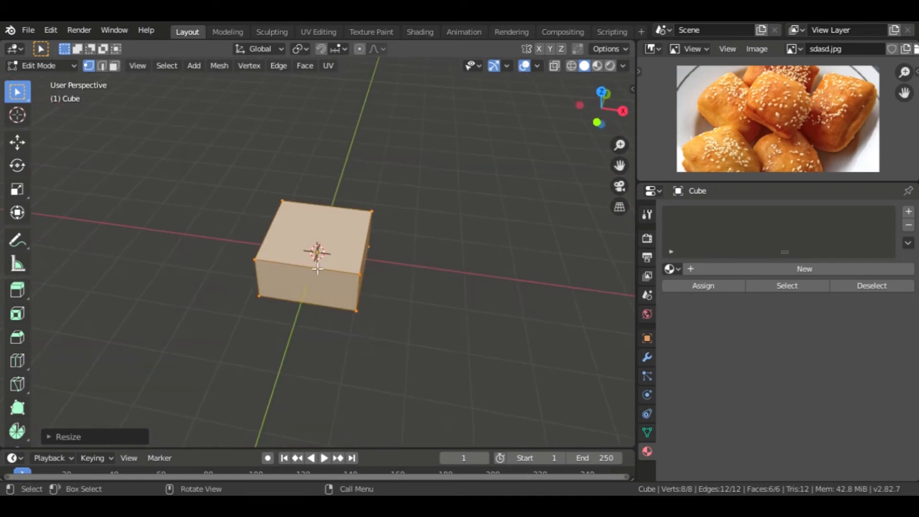
# - Place the 3D cursor on the empty grid away from the cube and snap it back to the selected mesh
pyautogui.keyDown('shift'); pyautogui.rightClick(516, 215); pyautogui.keyUp('shift')
pyautogui.keyDown('shift'); pyautogui.rightClick(485, 168); pyautogui.keyUp('shift')
pyautogui.moveTo(505, 193)
pyautogui.mouseDown(button='middle')
pyautogui.moveTo(435, 213)
pyautogui.moveTo(285, 182)
pyautogui.moveTo(489, 224)
pyautogui.moveTo(507, 179)
pyautogui.moveTo(310, 197)
pyautogui.moveTo(487, 191)
pyautogui.moveTo(470, 234)
pyautogui.moveTo(372, 204)
pyautogui.moveTo(513, 199)
pyautogui.moveTo(518, 183)
pyautogui.mouseUp(button='middle')
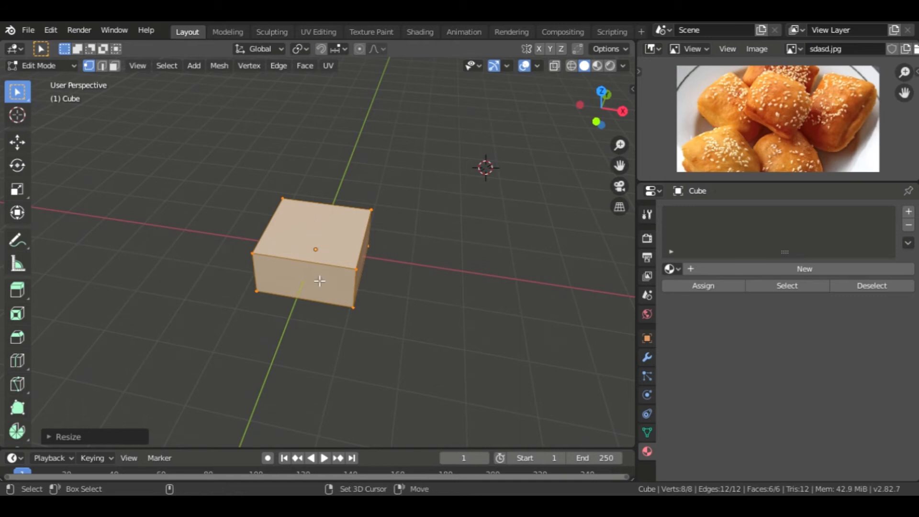
pyautogui.hotkey('shift', 's')
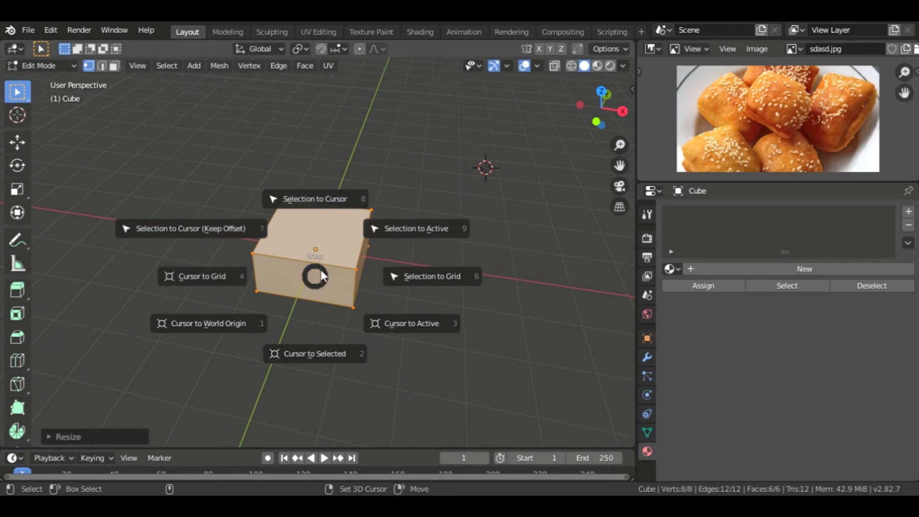
pyautogui.click(320, 355)
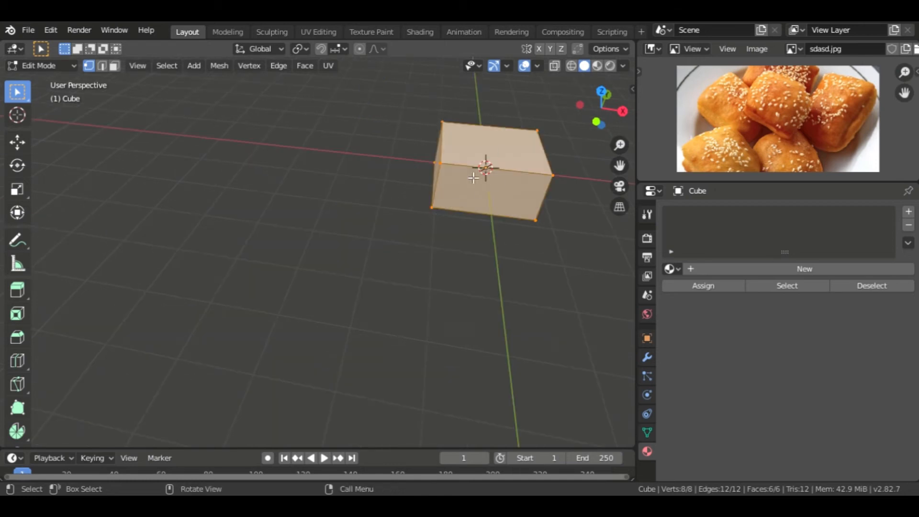
# - Subdivide the entire cube mesh once and undo the subdivision
pyautogui.moveTo(473, 178); pyautogui.dragTo(364, 283, button='middle')
pyautogui.rightClick(383, 198)
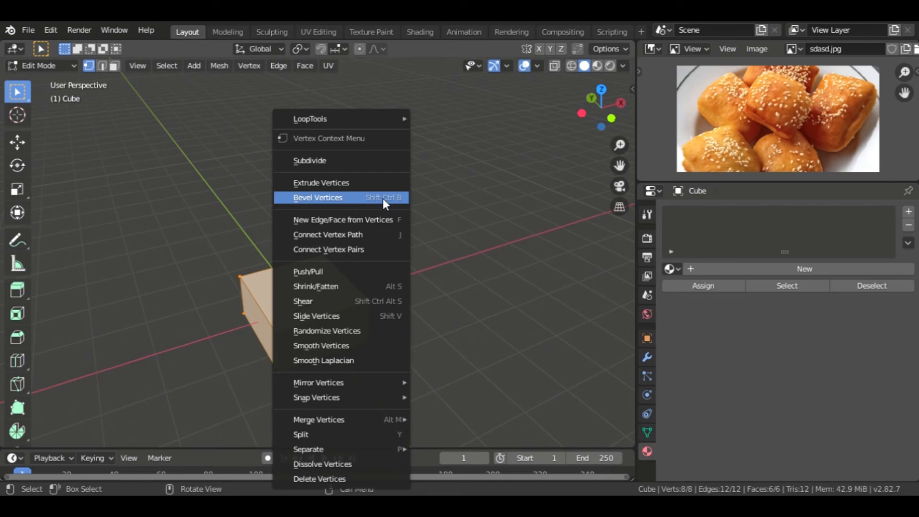
pyautogui.click(372, 157)
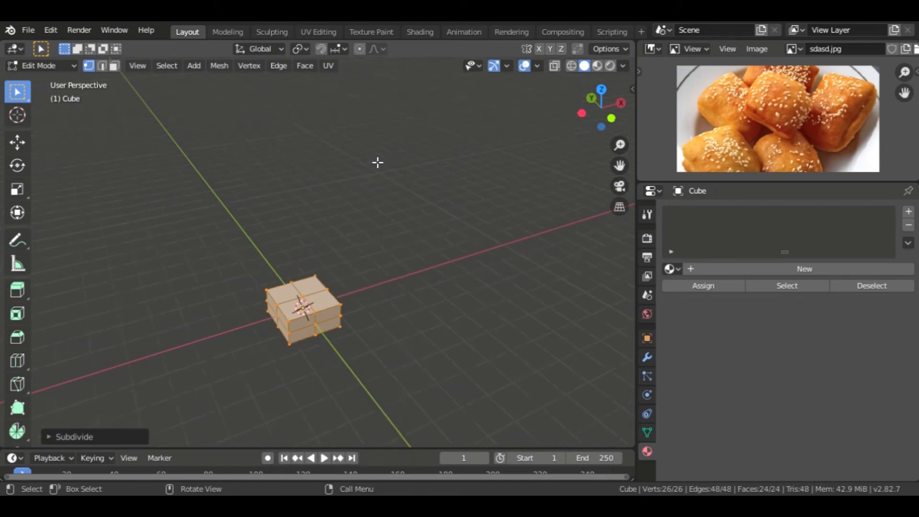
pyautogui.scroll(2, 377, 162)
pyautogui.moveTo(385, 287)
pyautogui.mouseDown(button='middle')
pyautogui.moveTo(325, 238)
pyautogui.moveTo(411, 294)
pyautogui.moveTo(468, 267)
pyautogui.moveTo(383, 284)
pyautogui.mouseUp(button='middle')
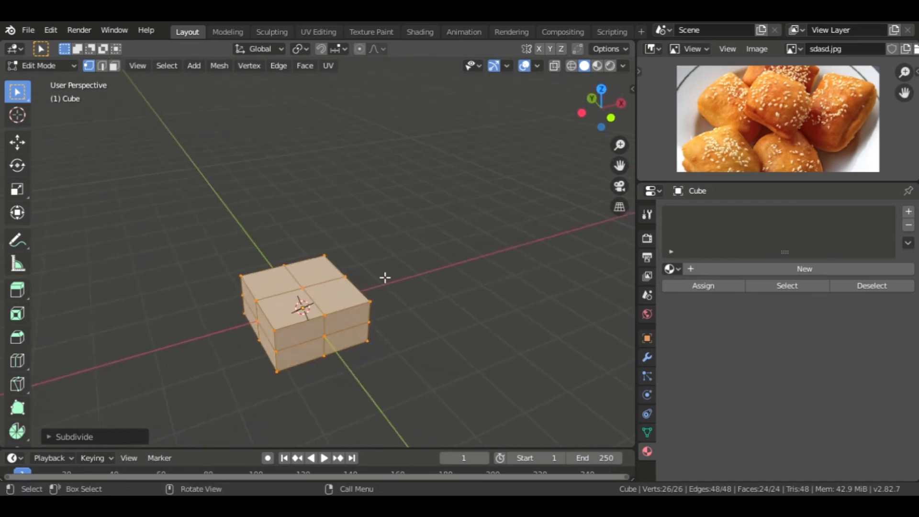
pyautogui.hotkey('ctrl', 'z')
pyautogui.moveTo(300, 303); pyautogui.dragTo(273, 258, button='middle')
pyautogui.scroll(4, 270, 304)
pyautogui.scroll(-4, 273, 300)
pyautogui.moveTo(348, 353); pyautogui.dragTo(300, 303, button='middle')
pyautogui.moveTo(254, 267); pyautogui.dragTo(334, 338, button='middle')
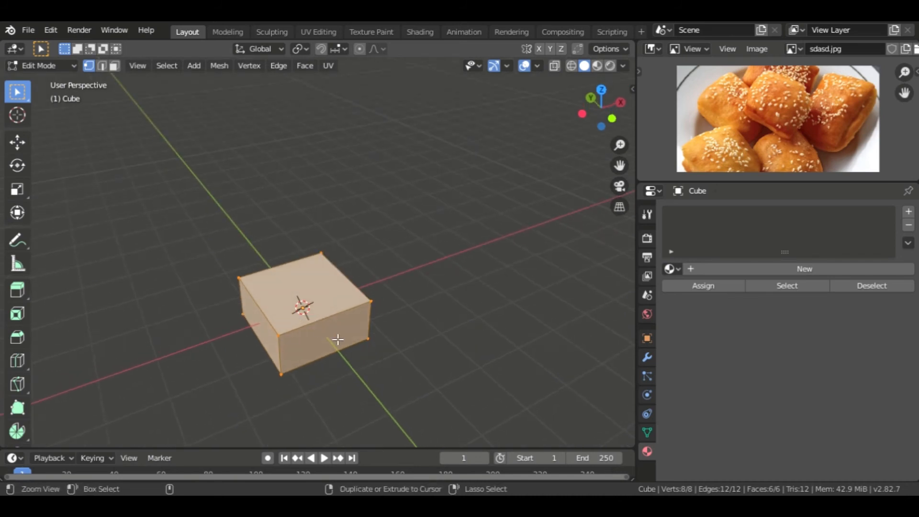
# - Add a centred loop cut through the flattened cube, perpendicular to the red X axis
pyautogui.hotkey('ctrl', 'r')
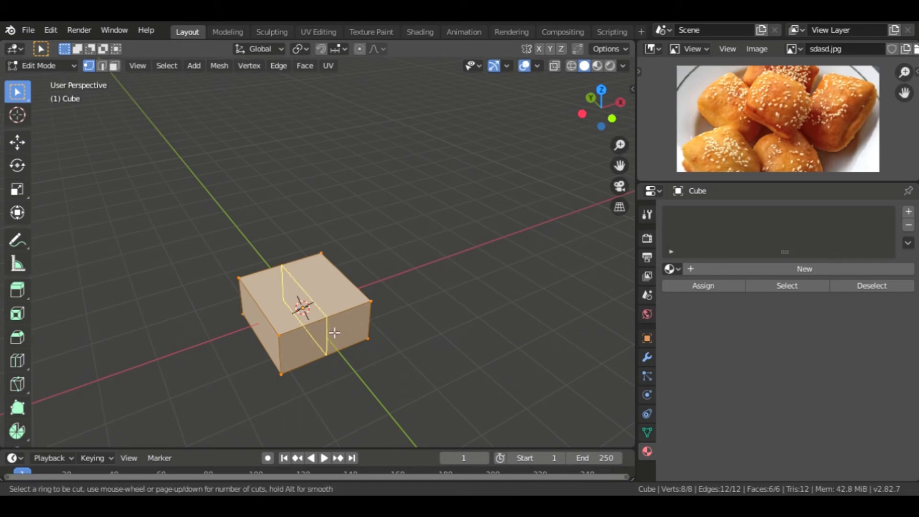
pyautogui.click(335, 332)
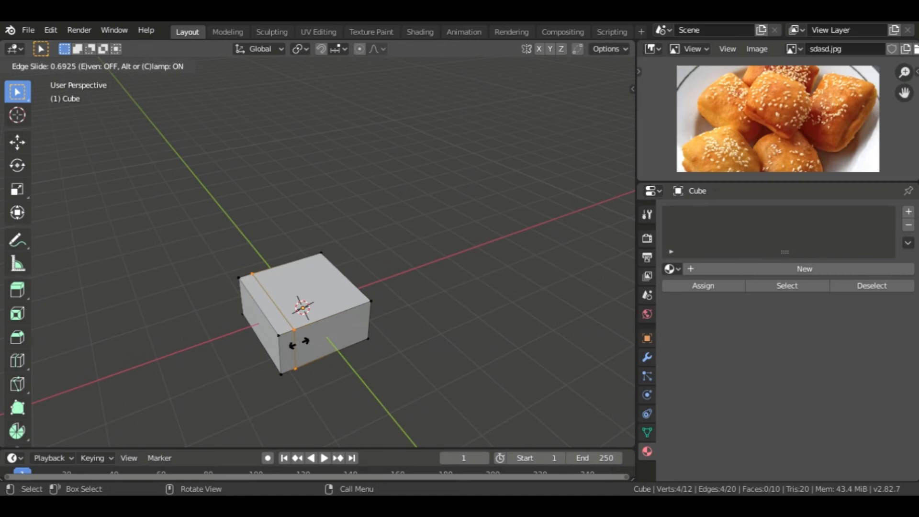
pyautogui.click(304, 349)
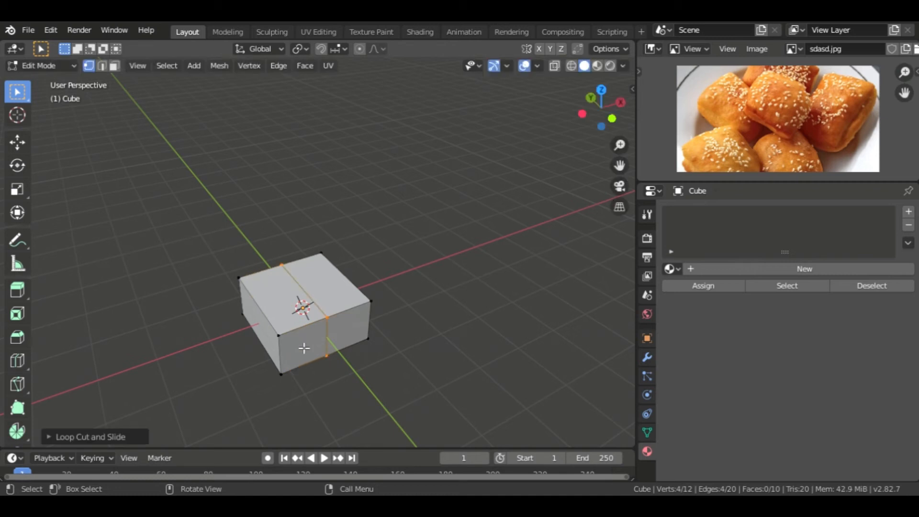
# - Add a second centred loop cut perpendicular to the green Y axis, crossing the first one
pyautogui.moveTo(304, 349); pyautogui.dragTo(395, 364, button='middle')
pyautogui.moveTo(332, 353); pyautogui.dragTo(384, 343, button='middle')
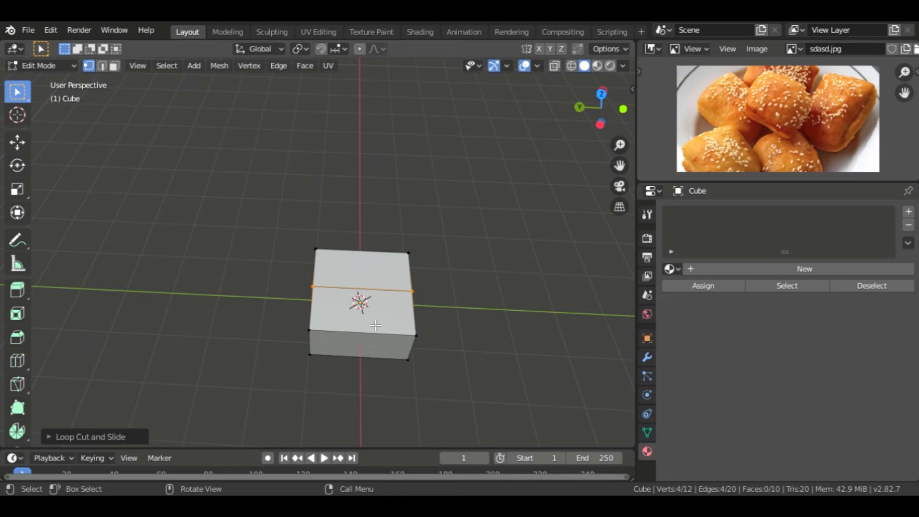
pyautogui.hotkey('ctrl', 'r')
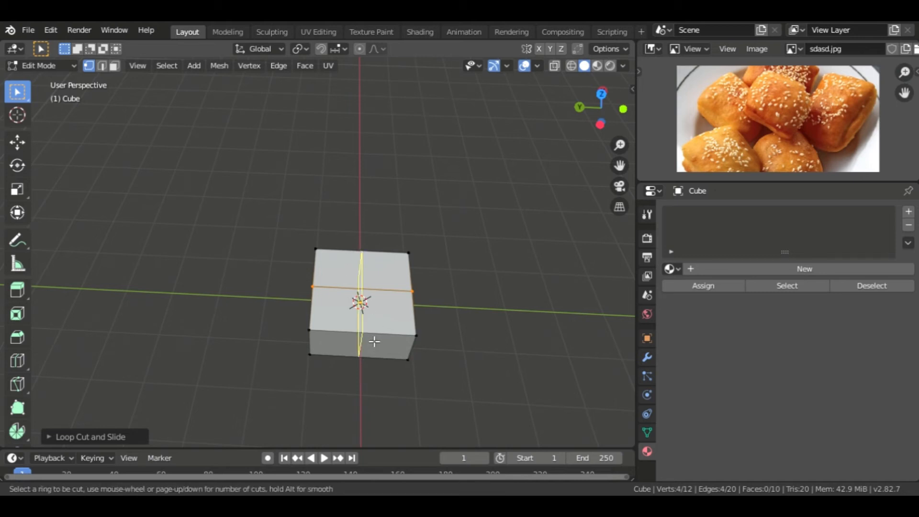
pyautogui.click(375, 341)
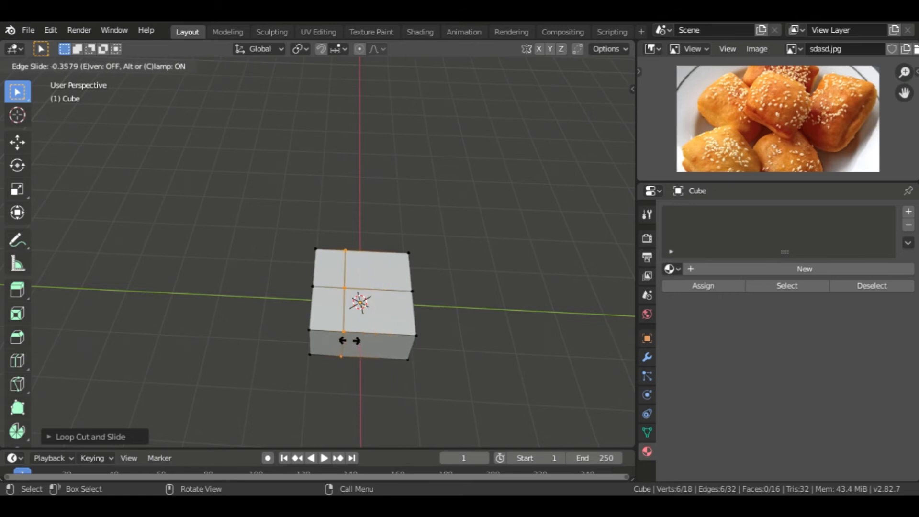
pyautogui.rightClick(356, 341)
pyautogui.moveTo(401, 355); pyautogui.dragTo(390, 321, button='middle')
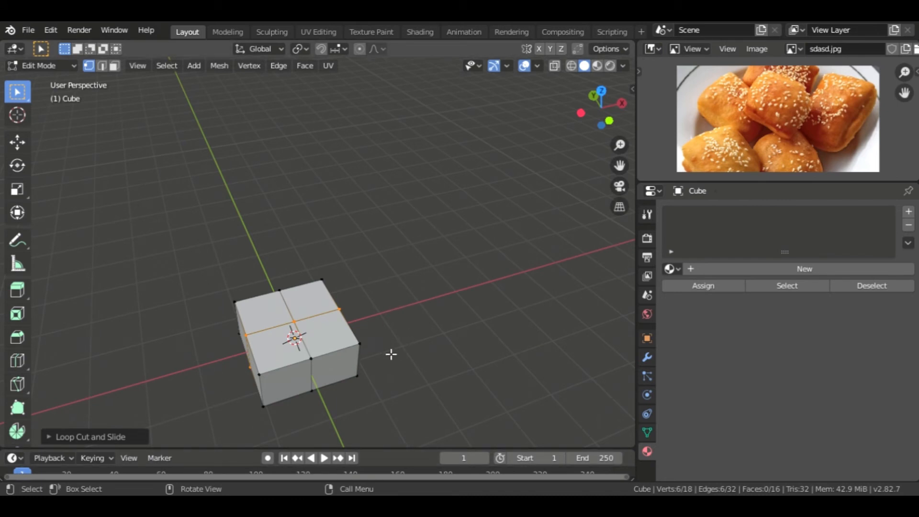
# - Select the entire cube mesh and subdivide it once
pyautogui.keyDown('shift'); pyautogui.moveTo(391, 355); pyautogui.dragTo(429, 306, button='middle'); pyautogui.keyUp('shift')
pyautogui.moveTo(375, 338)
pyautogui.mouseDown(button='middle')
pyautogui.moveTo(374, 309)
pyautogui.moveTo(373, 324)
pyautogui.mouseUp(button='middle')
pyautogui.press('a')
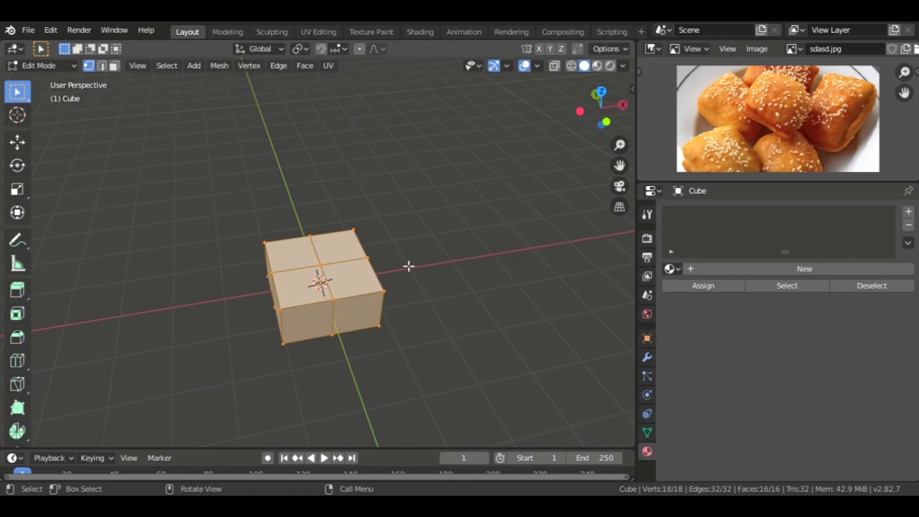
pyautogui.click(503, 187)
pyautogui.press('a')
pyautogui.scroll(1, 411, 261)
pyautogui.scroll(-3, 411, 221)
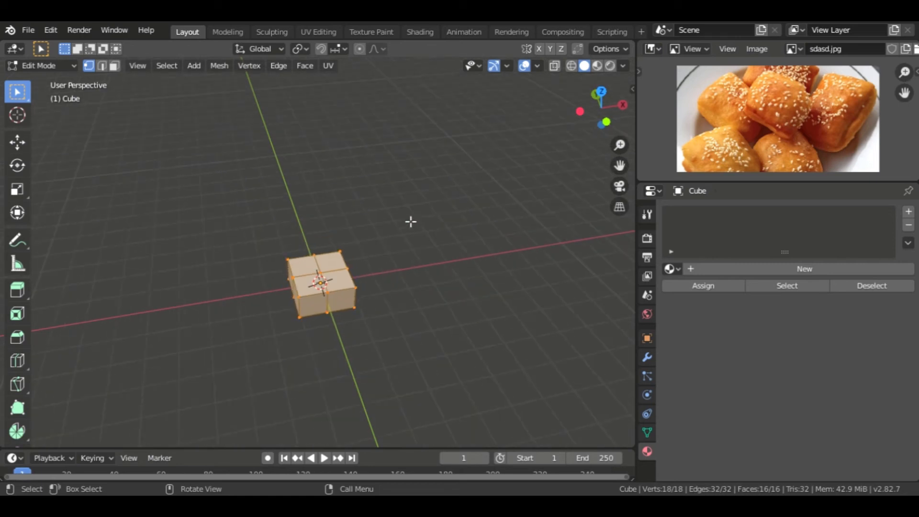
pyautogui.rightClick(372, 181)
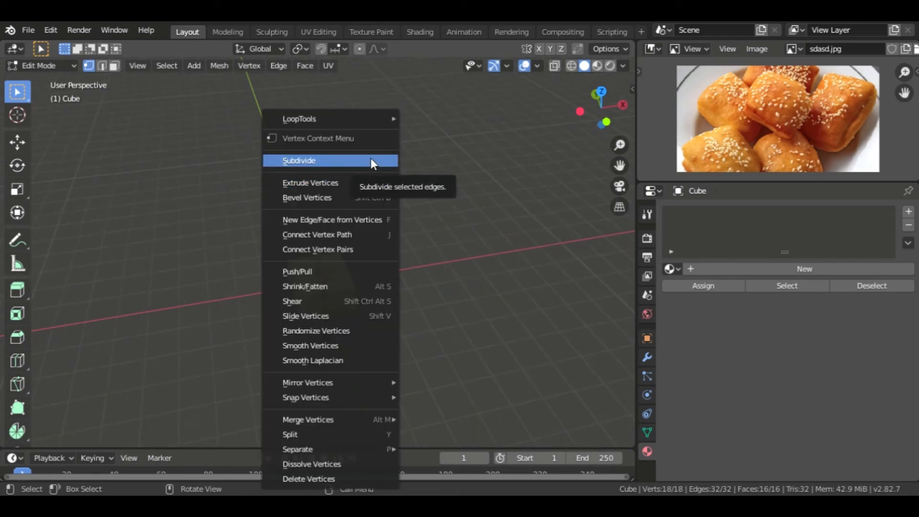
pyautogui.click(372, 162)
pyautogui.scroll(5, 373, 309)
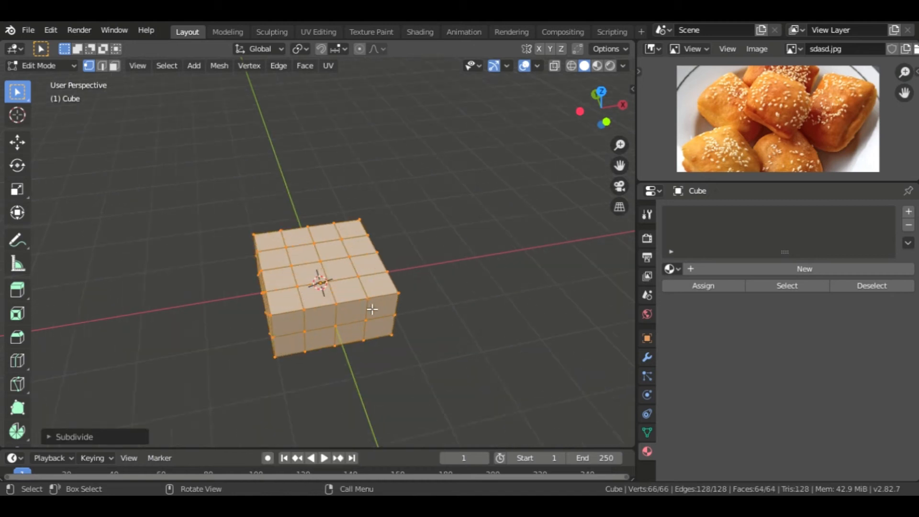
# - Subdivide the fully selected mesh two more times to get a dense grid for sculpting
pyautogui.moveTo(269, 313); pyautogui.dragTo(403, 321, button='middle')
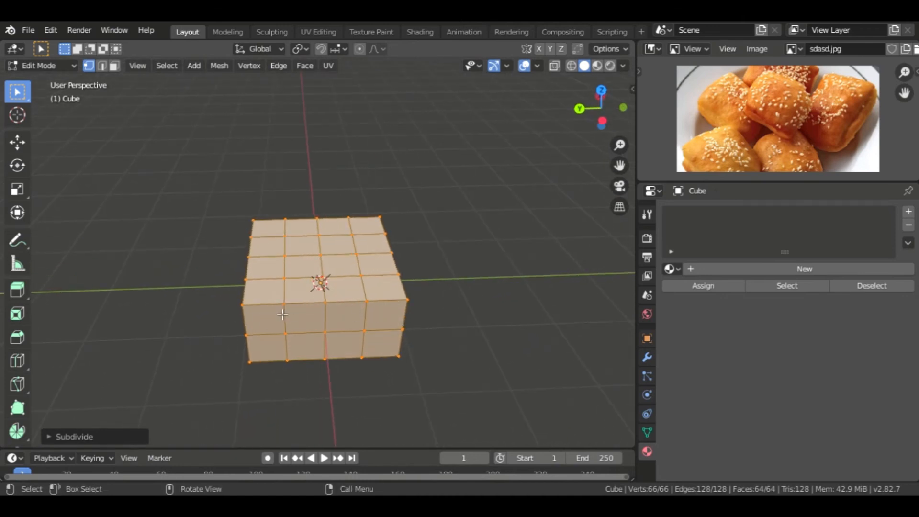
pyautogui.moveTo(441, 322); pyautogui.dragTo(351, 367, button='middle')
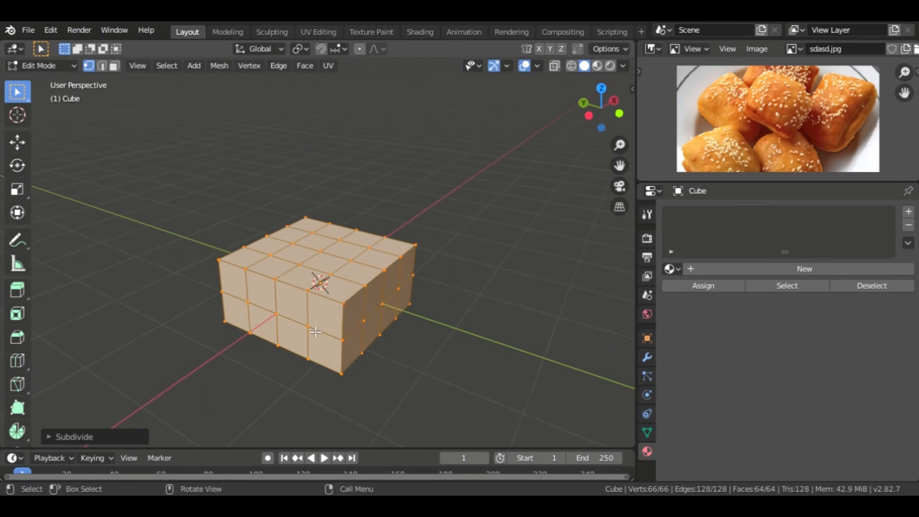
pyautogui.moveTo(336, 327); pyautogui.dragTo(291, 334, button='middle')
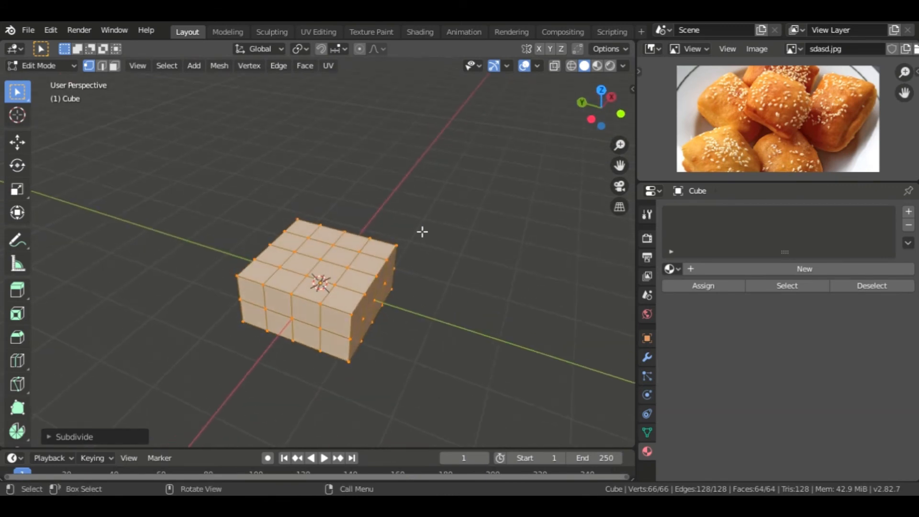
pyautogui.rightClick(426, 160)
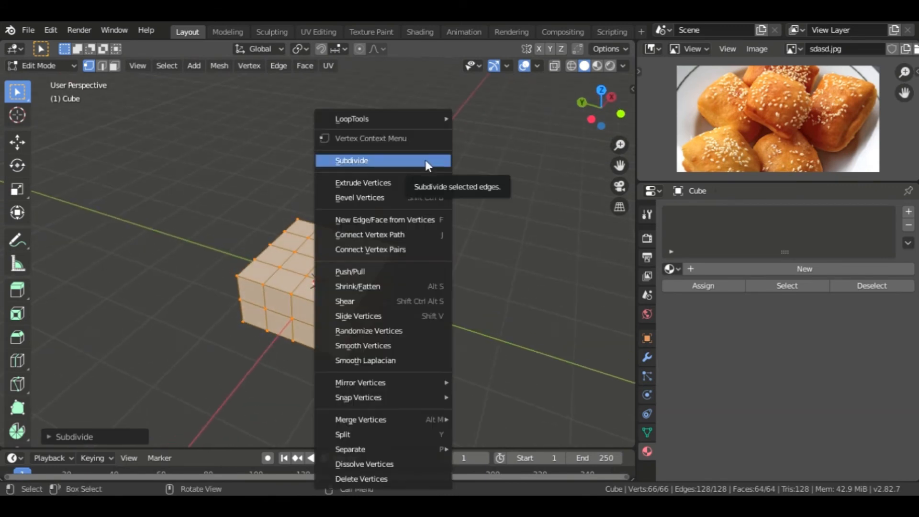
pyautogui.click(426, 160)
pyautogui.rightClick(398, 166)
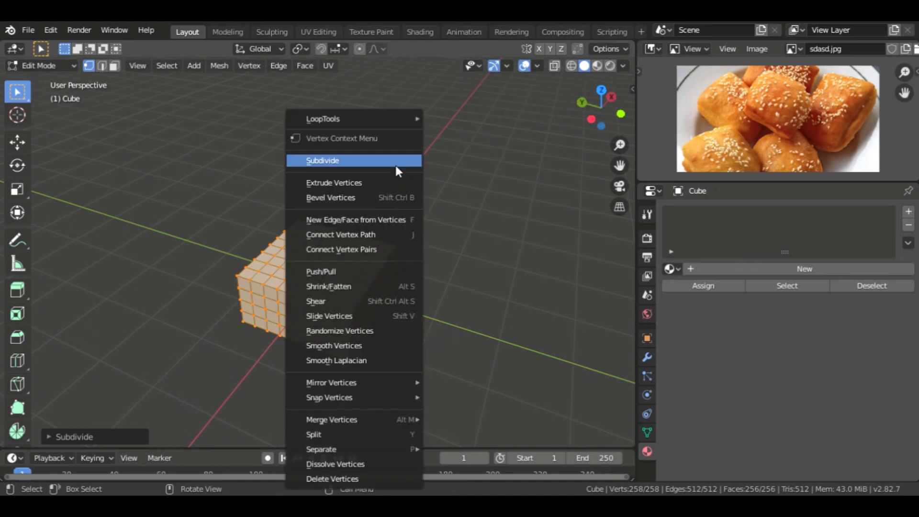
pyautogui.click(396, 165)
# - Return the cube to Object Mode and apply Shade Smooth to it
pyautogui.moveTo(401, 171); pyautogui.dragTo(344, 256, button='middle')
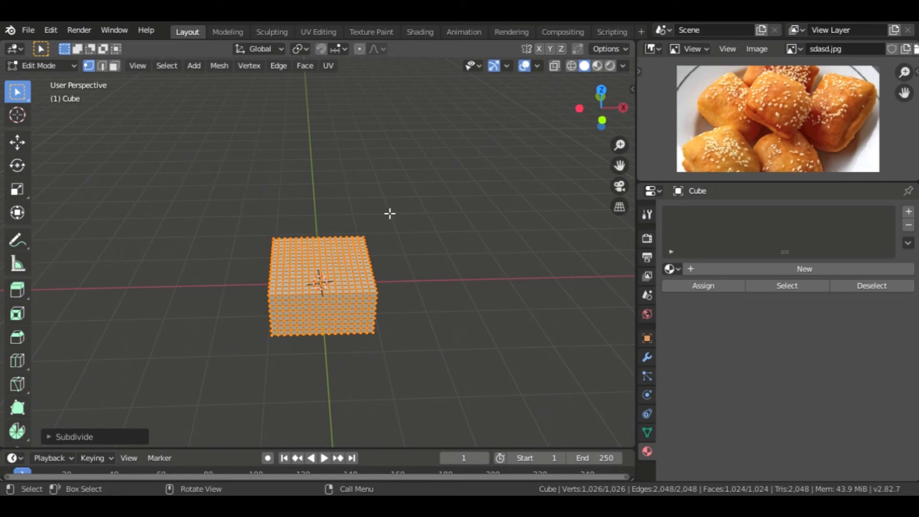
pyautogui.press('Tab')
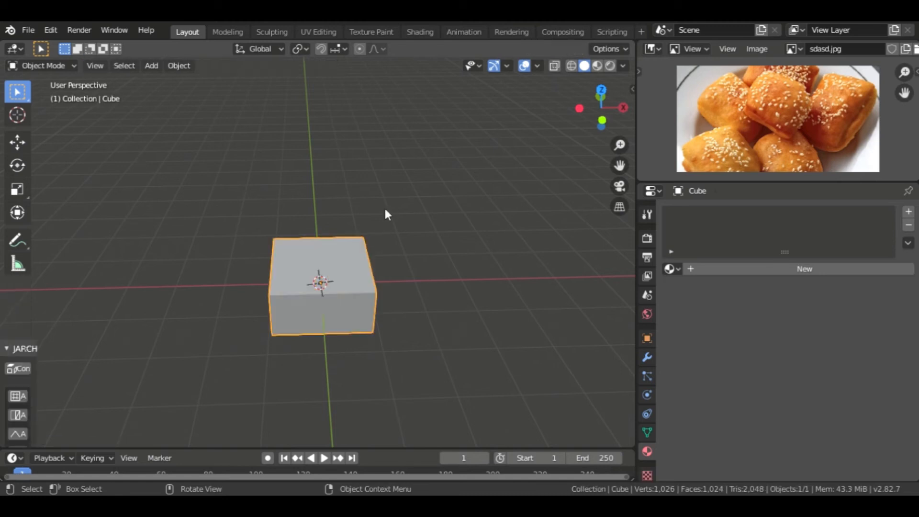
pyautogui.scroll(2, 369, 245)
pyautogui.scroll(-4, 386, 194)
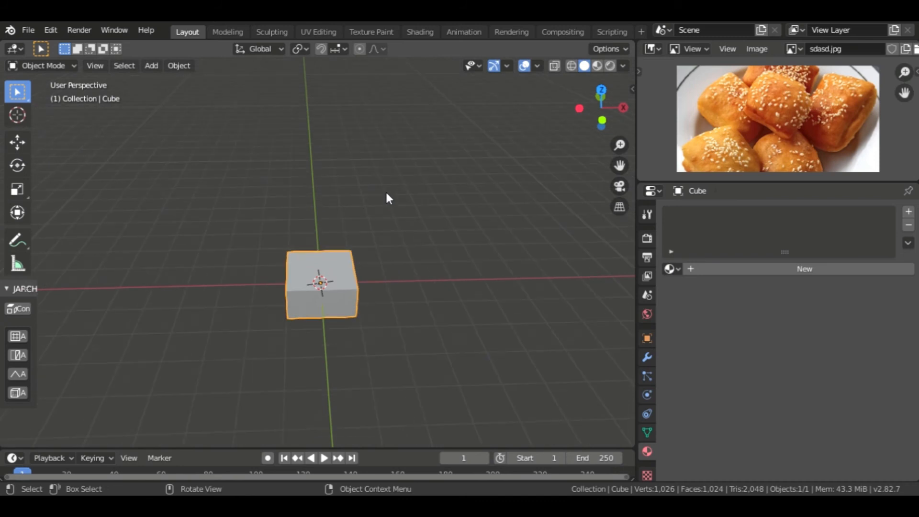
pyautogui.rightClick(385, 189)
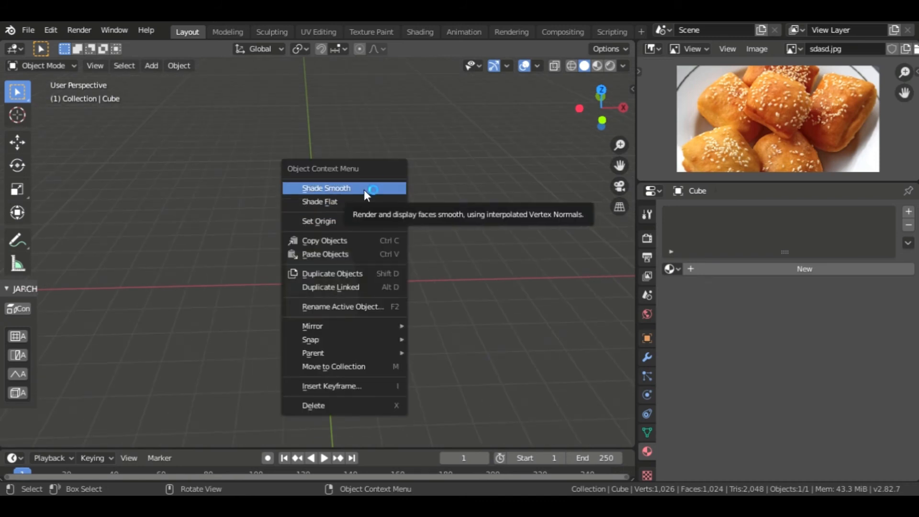
pyautogui.click(364, 187)
pyautogui.scroll(6, 359, 306)
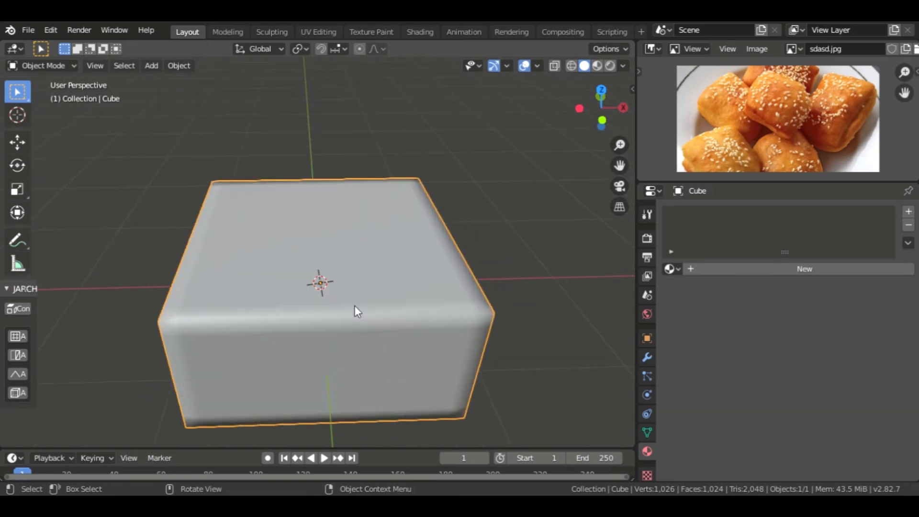
# - Examine the smooth-shaded block from several angles and distances and compare it with the bun reference photo
pyautogui.scroll(-3, 355, 311)
pyautogui.moveTo(353, 312); pyautogui.dragTo(392, 321, button='middle')
pyautogui.scroll(3, 277, 271)
pyautogui.scroll(-5, 424, 300)
pyautogui.scroll(-4, 349, 288)
pyautogui.scroll(5, 366, 292)
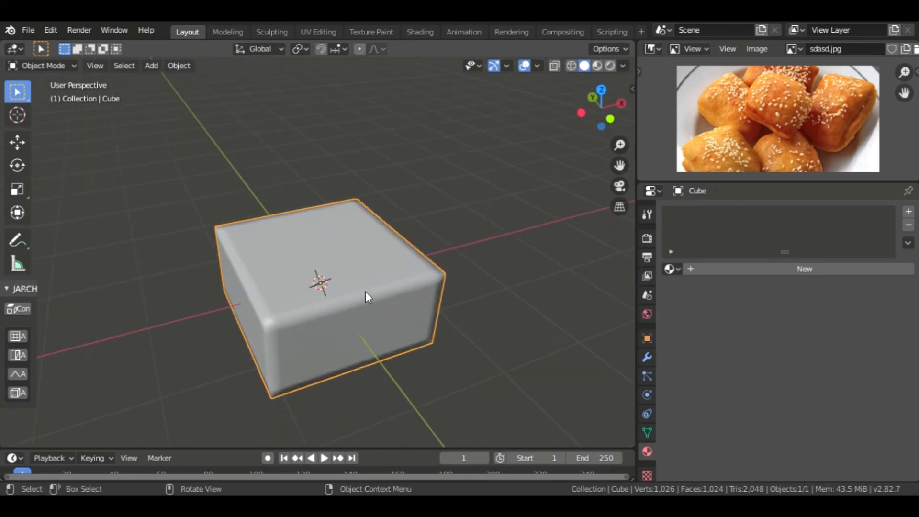
pyautogui.moveTo(342, 306); pyautogui.dragTo(323, 255, button='middle')
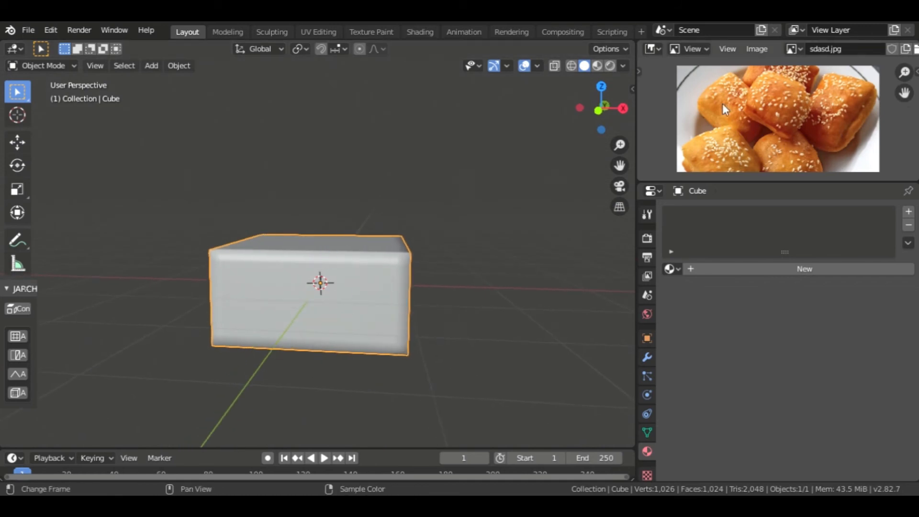
pyautogui.moveTo(404, 232); pyautogui.dragTo(341, 271, button='middle')
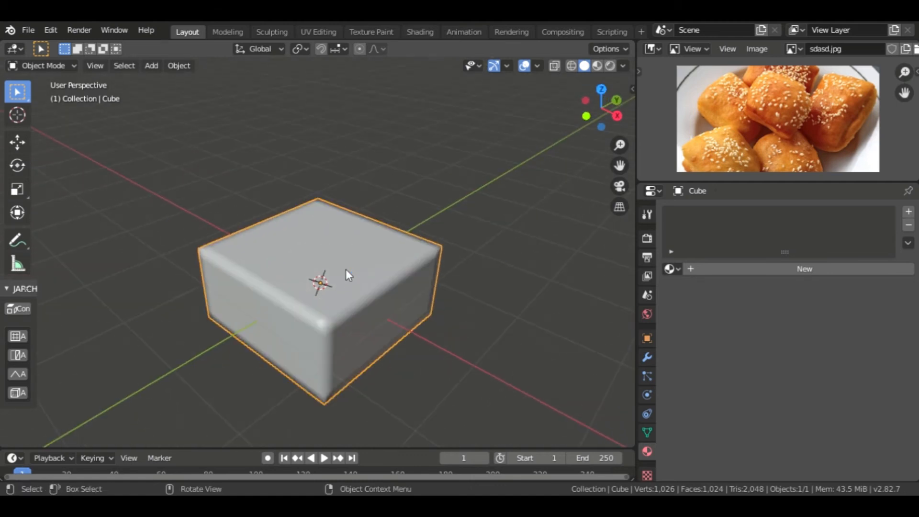
# - Switch the cube to Sculpt Mode and return it to Object Mode
pyautogui.click(74, 66)
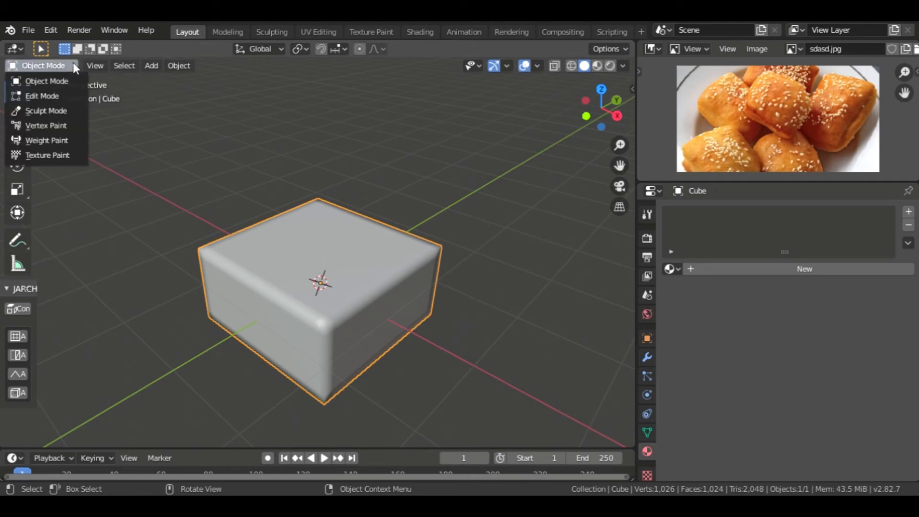
pyautogui.click(51, 110)
pyautogui.scroll(4, 335, 254)
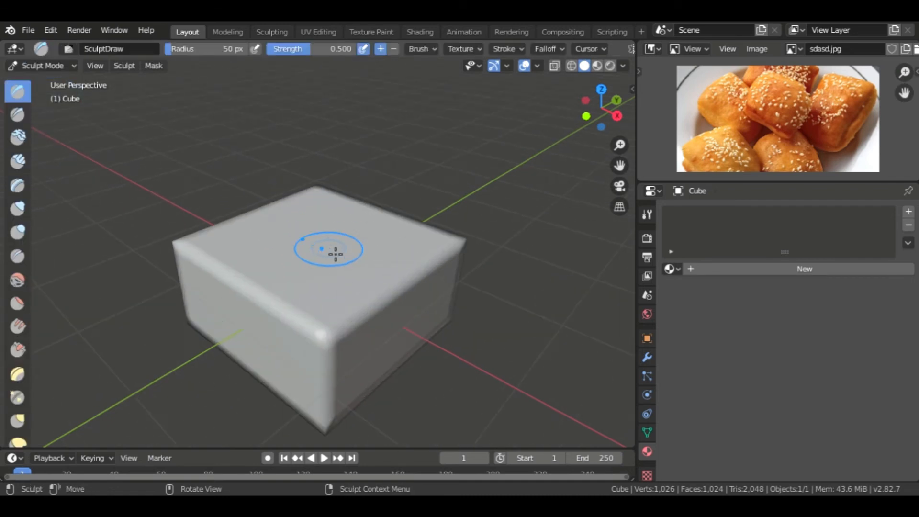
pyautogui.scroll(-3, 335, 254)
pyautogui.click(55, 61)
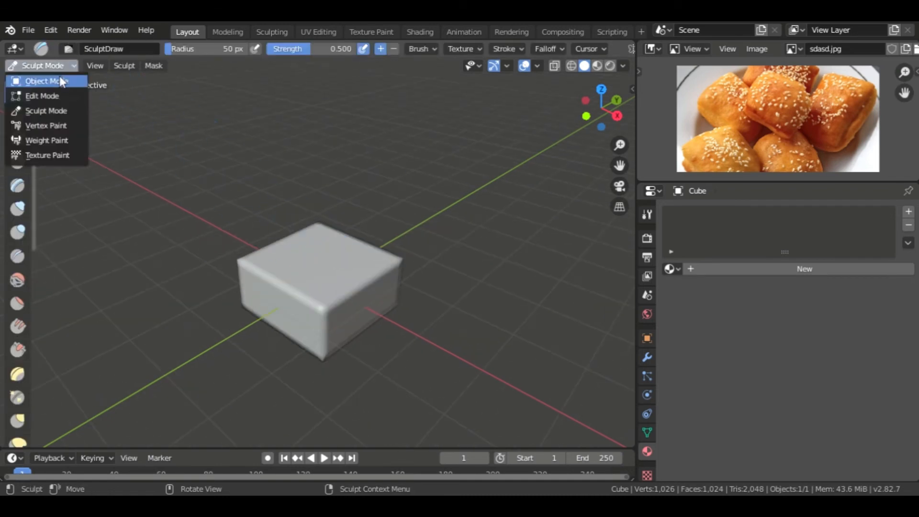
pyautogui.click(59, 77)
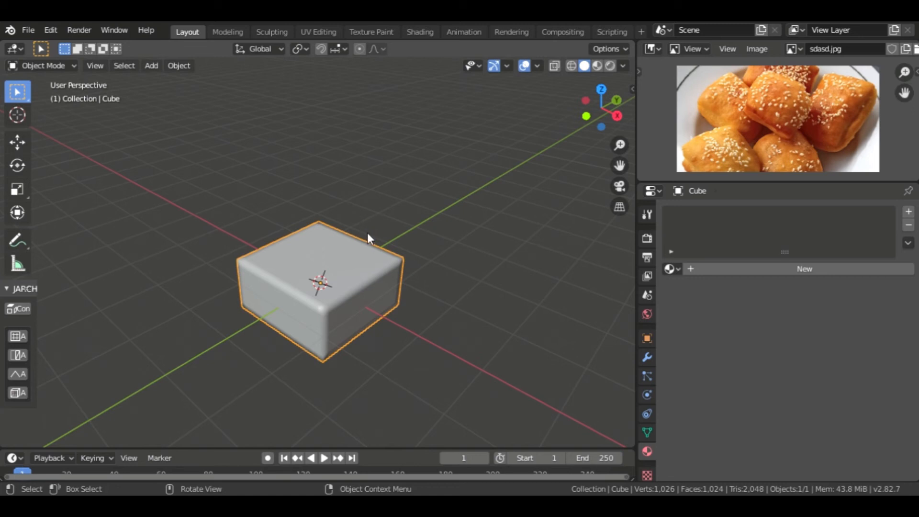
# - Put the cube into Sculpt Mode
pyautogui.hotkey('ctrl', 'Tab')
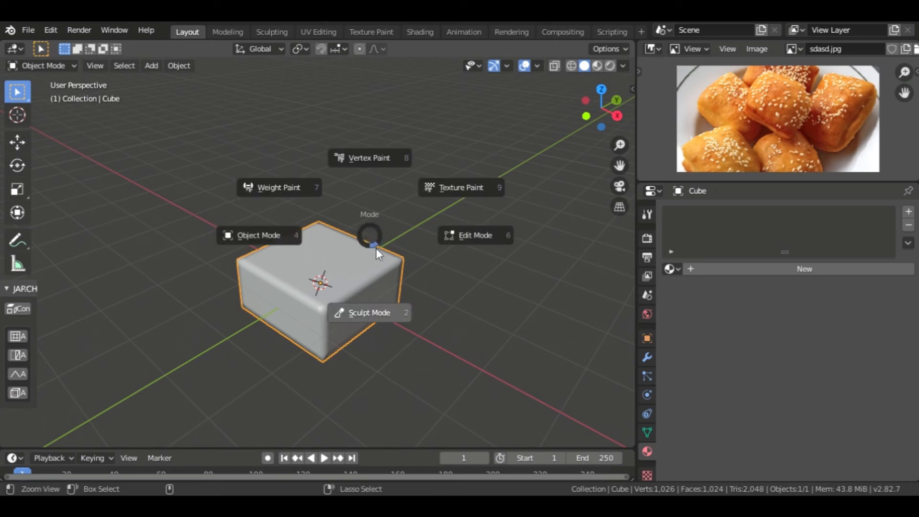
pyautogui.click(396, 311)
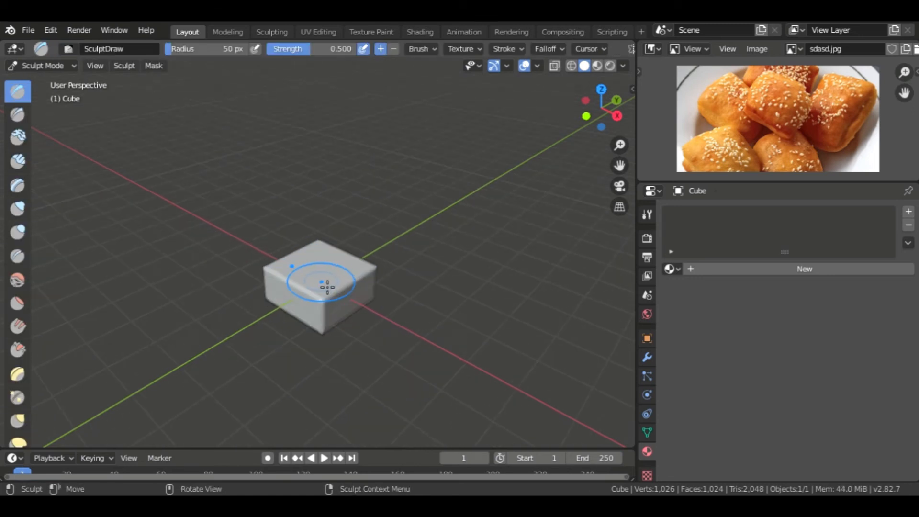
# - Inspect the block from different sides and zoom levels in Sculpt Mode to check its shape before sculpting
pyautogui.moveTo(298, 294)
pyautogui.mouseDown(button='middle')
pyautogui.moveTo(298, 303)
pyautogui.moveTo(476, 300)
pyautogui.mouseUp(button='middle')
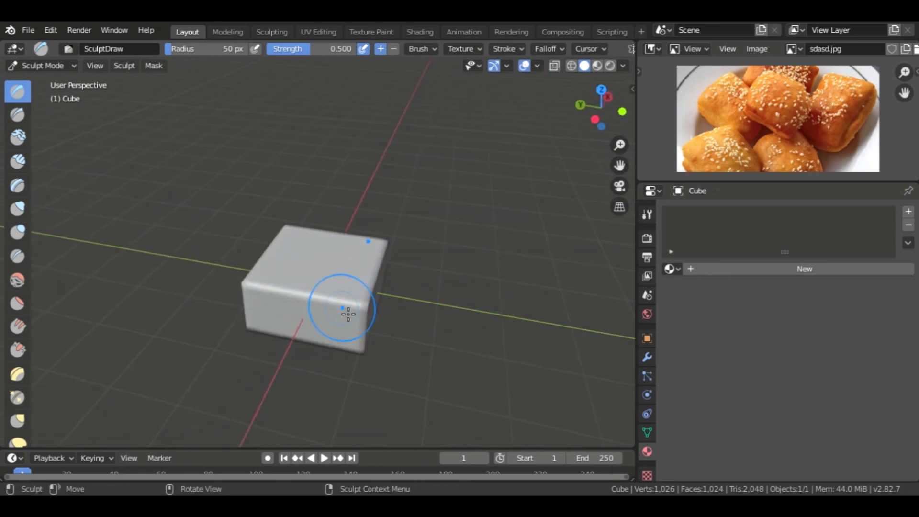
pyautogui.moveTo(368, 330)
pyautogui.mouseDown(button='middle')
pyautogui.moveTo(283, 303)
pyautogui.moveTo(263, 311)
pyautogui.moveTo(334, 307)
pyautogui.moveTo(369, 292)
pyautogui.mouseUp(button='middle')
pyautogui.scroll(-2, 343, 291)
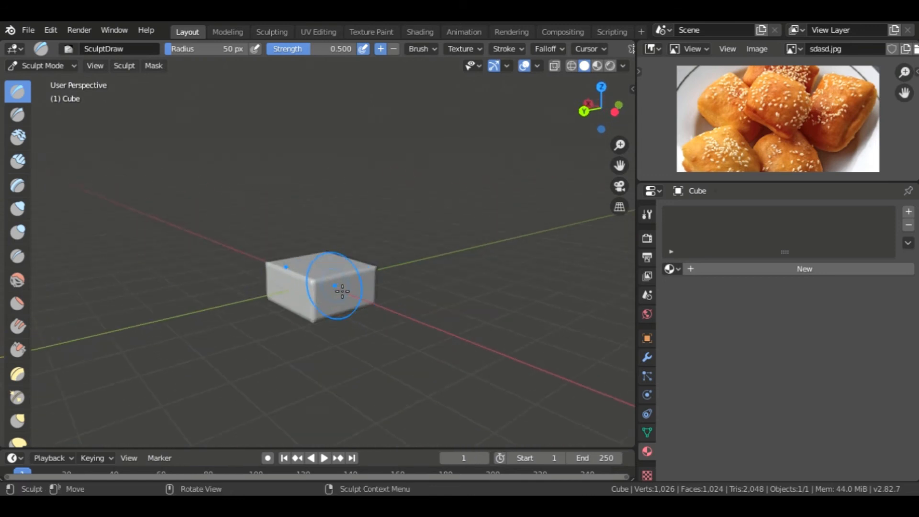
pyautogui.scroll(7, 343, 291)
pyautogui.scroll(-5, 343, 291)
pyautogui.moveTo(364, 301)
pyautogui.mouseDown(button='middle')
pyautogui.moveTo(300, 304)
pyautogui.moveTo(249, 260)
pyautogui.moveTo(304, 331)
pyautogui.moveTo(308, 275)
pyautogui.moveTo(329, 328)
pyautogui.moveTo(408, 339)
pyautogui.moveTo(386, 269)
pyautogui.moveTo(339, 332)
pyautogui.mouseUp(button='middle')
pyautogui.scroll(-3, 308, 283)
pyautogui.scroll(3, 273, 284)
pyautogui.moveTo(274, 284); pyautogui.dragTo(218, 311, button='middle')
# - Try selecting the Clay and Layer sculpting brushes and go back to the SculptDraw brush
pyautogui.click(19, 139)
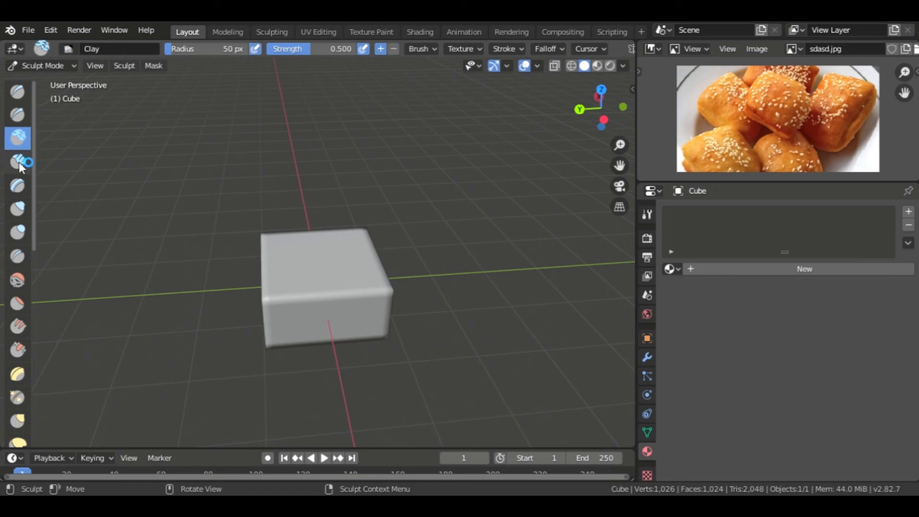
pyautogui.click(17, 187)
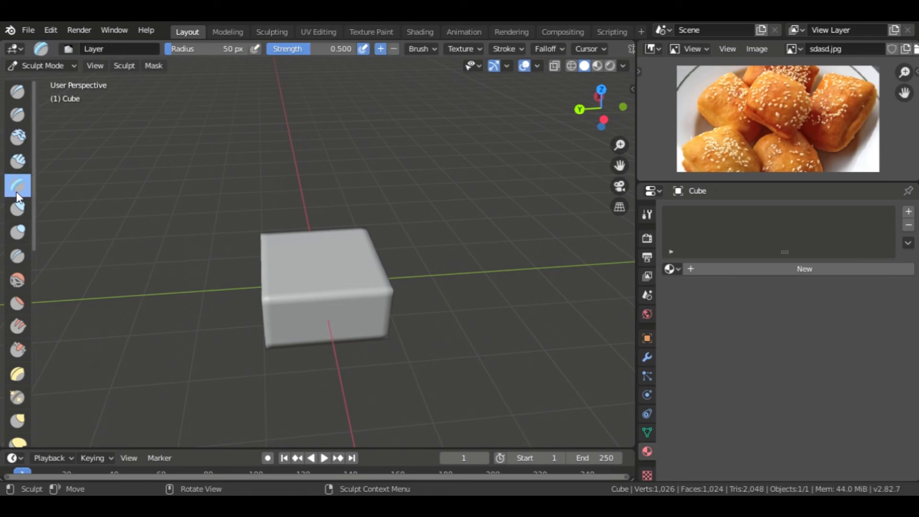
pyautogui.click(19, 144)
pyautogui.click(21, 96)
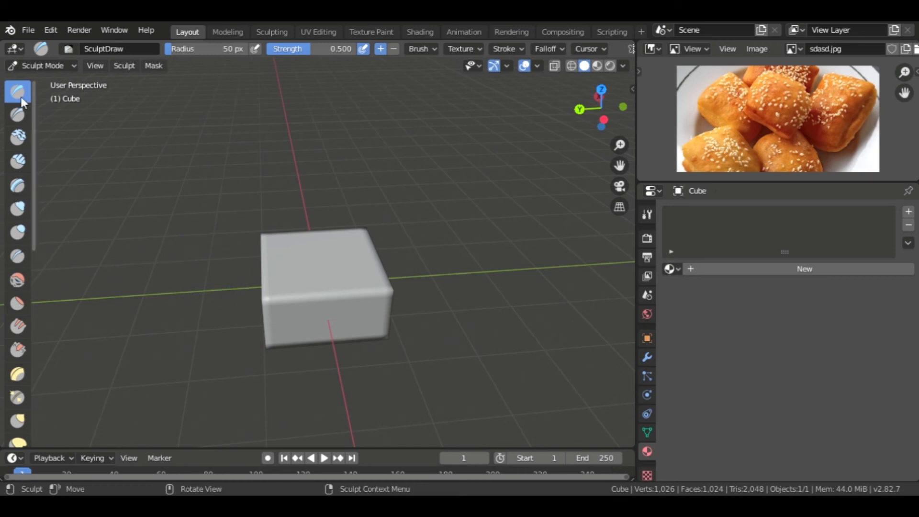
# - Choose the Grab sculpting brush and limit its mirror symmetry to the Z axis by switching X off and Z on
pyautogui.scroll(-5, 9, 242)
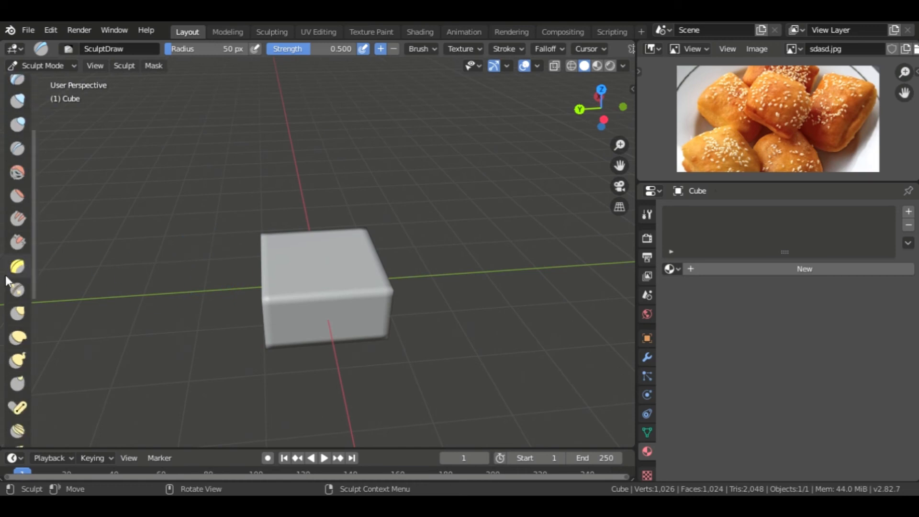
pyautogui.scroll(-1, 14, 245)
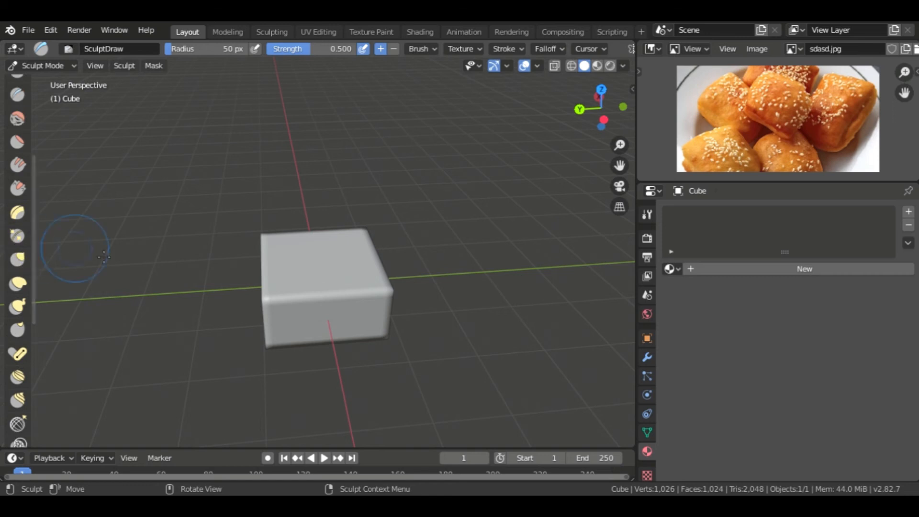
pyautogui.click(19, 259)
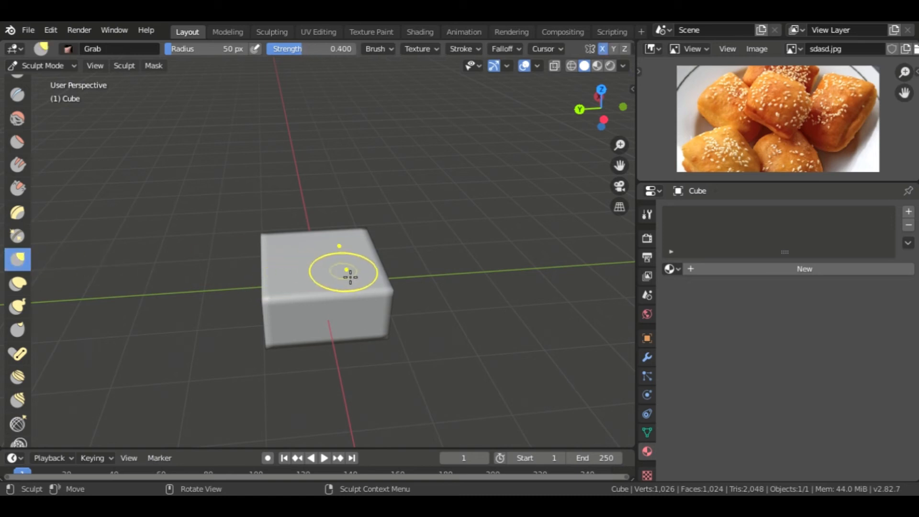
pyautogui.moveTo(345, 283); pyautogui.dragTo(550, 154, button='middle')
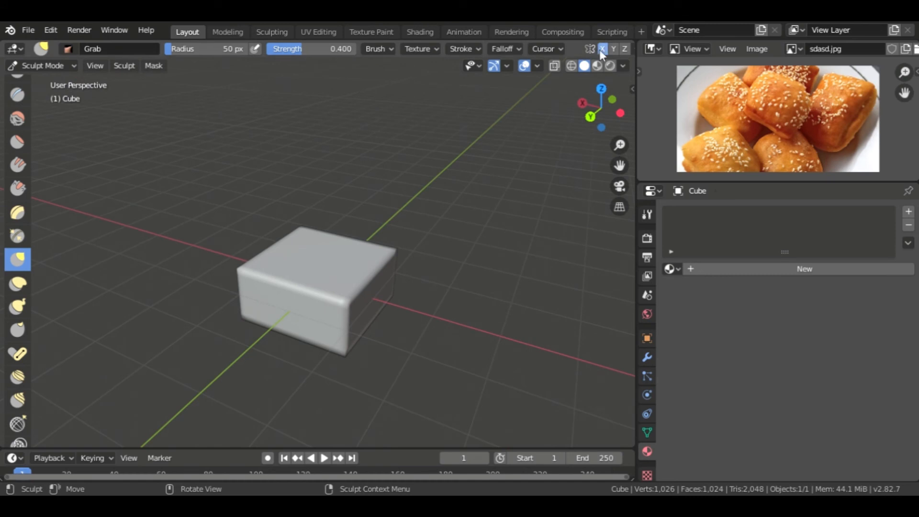
pyautogui.click(625, 48)
pyautogui.click(602, 51)
pyautogui.scroll(-1, 375, 189)
pyautogui.scroll(2, 376, 189)
pyautogui.scroll(1, 340, 209)
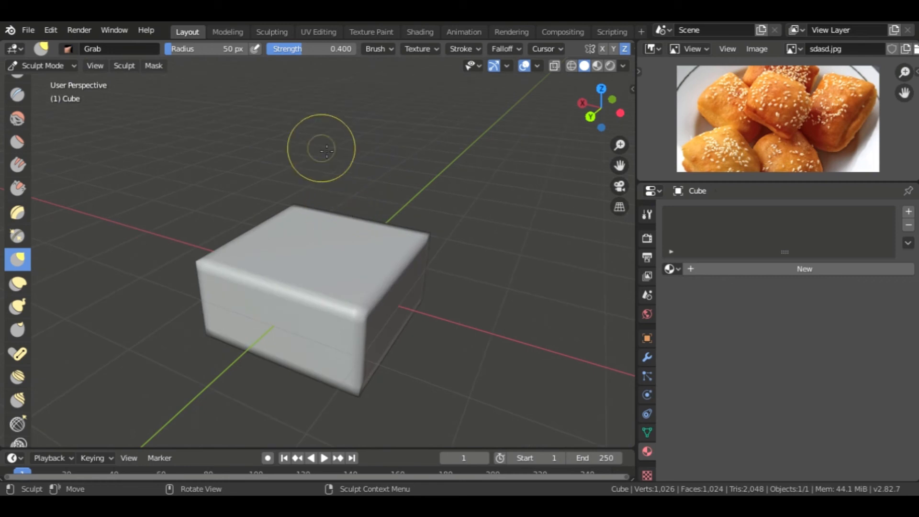
# - Set the Grab strength to 0.215 and pull a small bump upward from the block's top face
pyautogui.moveTo(301, 47); pyautogui.dragTo(297, 47)
pyautogui.scroll(-2, 329, 211)
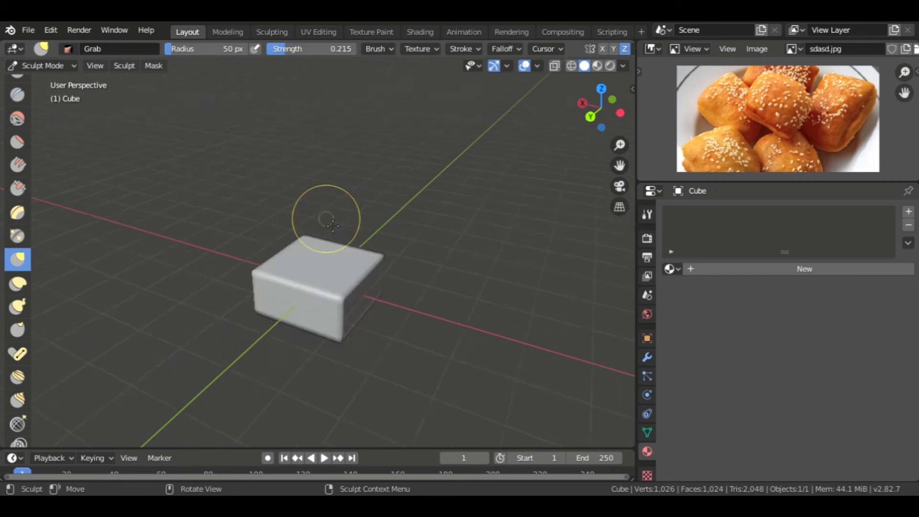
pyautogui.scroll(2, 329, 228)
pyautogui.scroll(-3, 328, 247)
pyautogui.scroll(2, 328, 251)
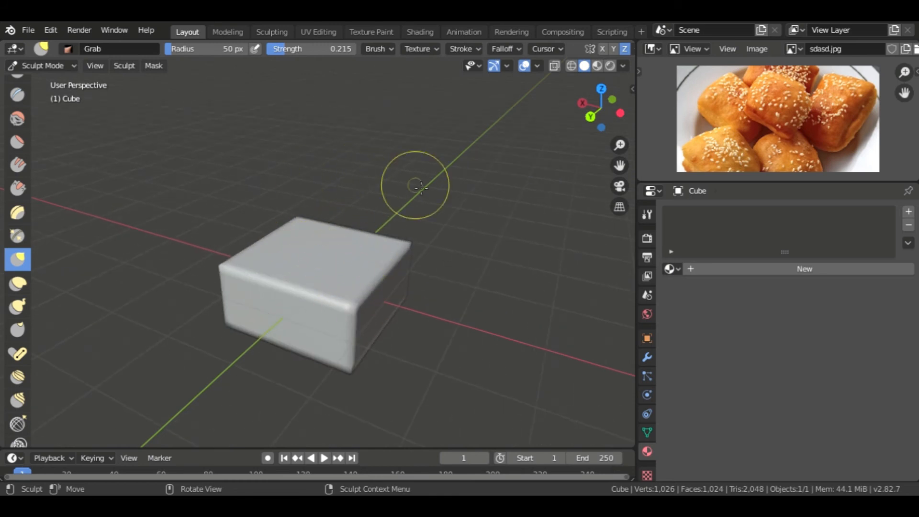
pyautogui.moveTo(351, 258); pyautogui.dragTo(452, 251, button='middle')
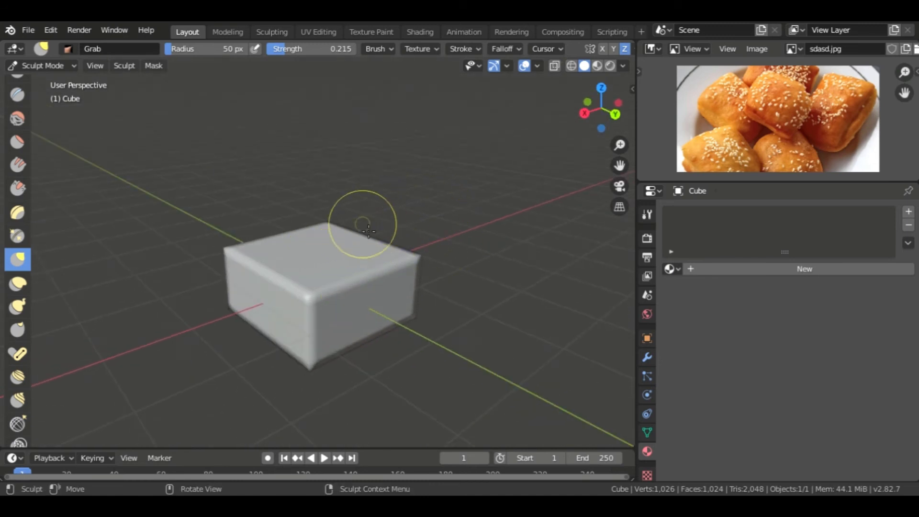
pyautogui.moveTo(354, 263); pyautogui.dragTo(354, 262)
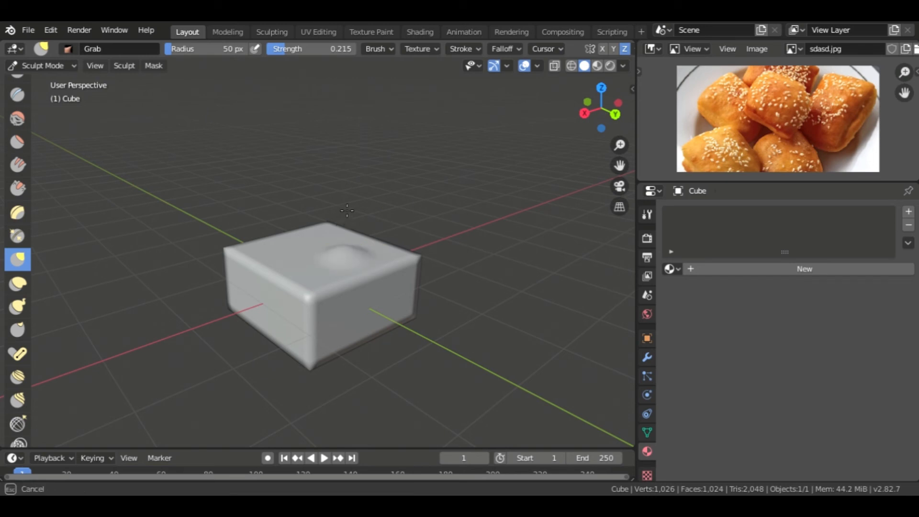
pyautogui.moveTo(362, 152); pyautogui.dragTo(362, 154)
pyautogui.scroll(-4, 337, 213)
pyautogui.scroll(5, 314, 249)
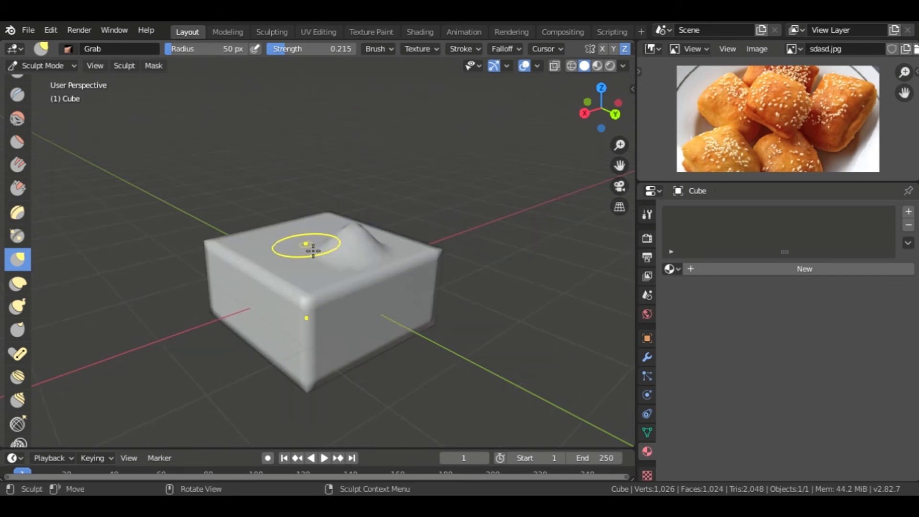
# - Pull up a second bump on the top face beside the first one with the Grab brush
pyautogui.moveTo(313, 250)
pyautogui.mouseDown(button='middle')
pyautogui.moveTo(403, 263)
pyautogui.moveTo(426, 203)
pyautogui.moveTo(292, 255)
pyautogui.moveTo(250, 311)
pyautogui.moveTo(437, 314)
pyautogui.moveTo(364, 273)
pyautogui.moveTo(374, 259)
pyautogui.moveTo(510, 204)
pyautogui.mouseUp(button='middle')
pyautogui.moveTo(402, 219)
pyautogui.mouseDown(button='middle')
pyautogui.moveTo(386, 251)
pyautogui.moveTo(324, 271)
pyautogui.moveTo(329, 249)
pyautogui.mouseUp(button='middle')
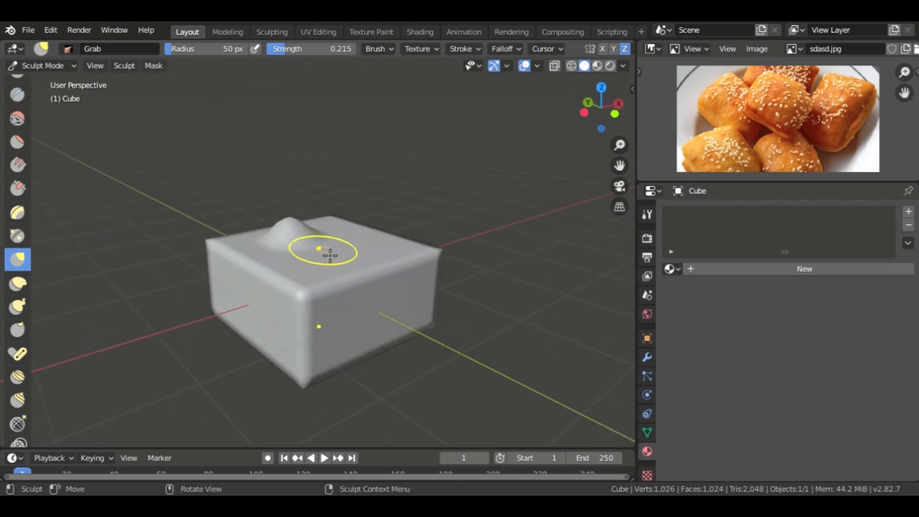
pyautogui.scroll(-2, 330, 255)
pyautogui.scroll(2, 330, 255)
pyautogui.moveTo(324, 269)
pyautogui.mouseDown(button='middle')
pyautogui.moveTo(400, 248)
pyautogui.moveTo(411, 222)
pyautogui.moveTo(364, 250)
pyautogui.moveTo(267, 265)
pyautogui.moveTo(333, 275)
pyautogui.mouseUp(button='middle')
pyautogui.moveTo(333, 275); pyautogui.dragTo(357, 206)
pyautogui.moveTo(353, 283)
pyautogui.mouseDown(button='middle')
pyautogui.moveTo(402, 277)
pyautogui.moveTo(354, 219)
pyautogui.mouseUp(button='middle')
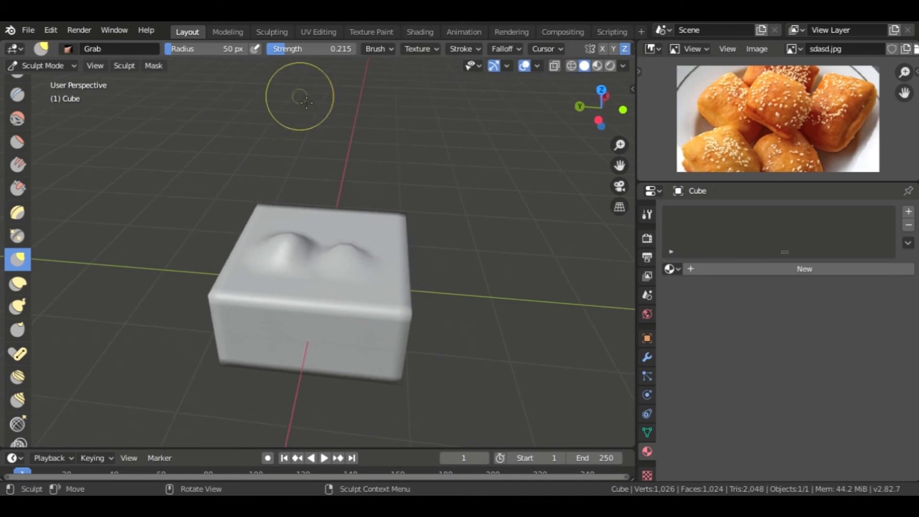
# - Raise the Grab strength to 0.526 and pull taller peaks out of the block's top face and its edge
pyautogui.scroll(-2, 327, 231)
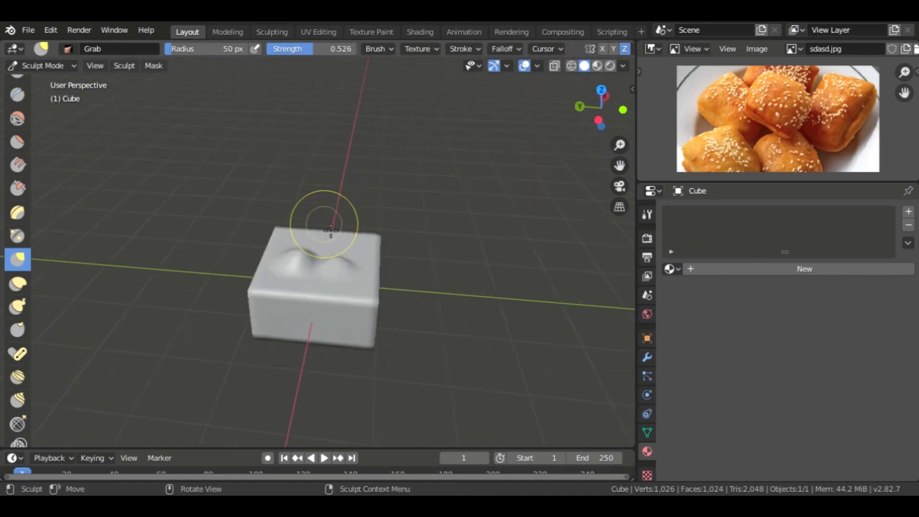
pyautogui.scroll(1, 327, 232)
pyautogui.moveTo(328, 257); pyautogui.dragTo(330, 258)
pyautogui.moveTo(339, 184); pyautogui.dragTo(340, 187)
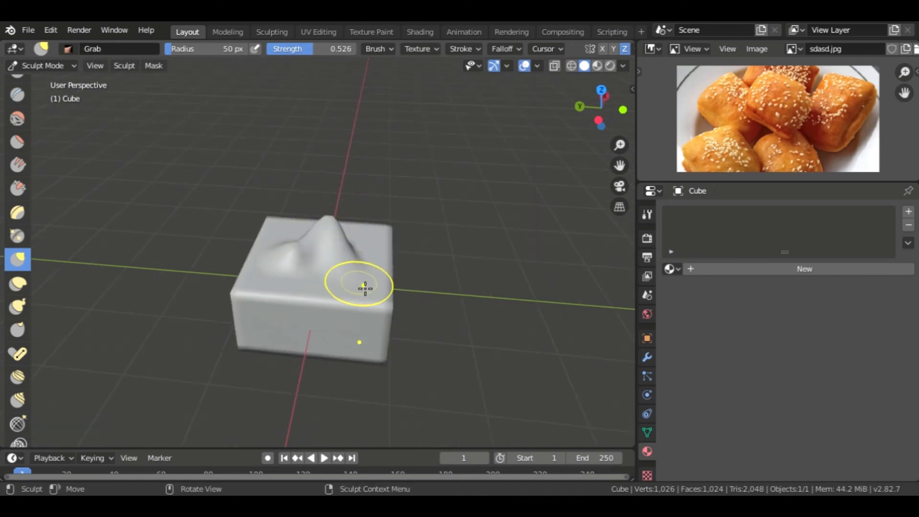
pyautogui.moveTo(366, 287); pyautogui.dragTo(309, 276, button='middle')
pyautogui.moveTo(307, 272); pyautogui.dragTo(355, 209)
pyautogui.moveTo(353, 269)
pyautogui.mouseDown()
pyautogui.moveTo(372, 183)
pyautogui.moveTo(273, 246)
pyautogui.mouseUp()
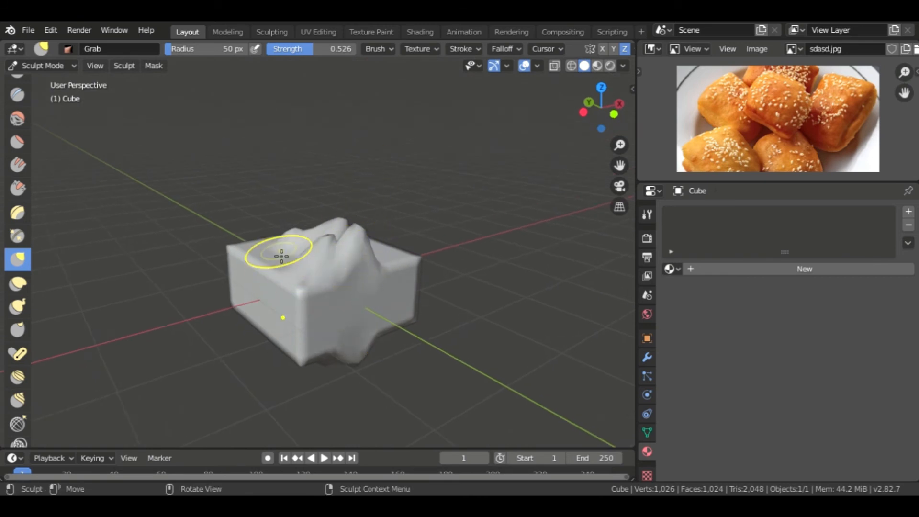
pyautogui.moveTo(273, 246); pyautogui.dragTo(366, 273, button='middle')
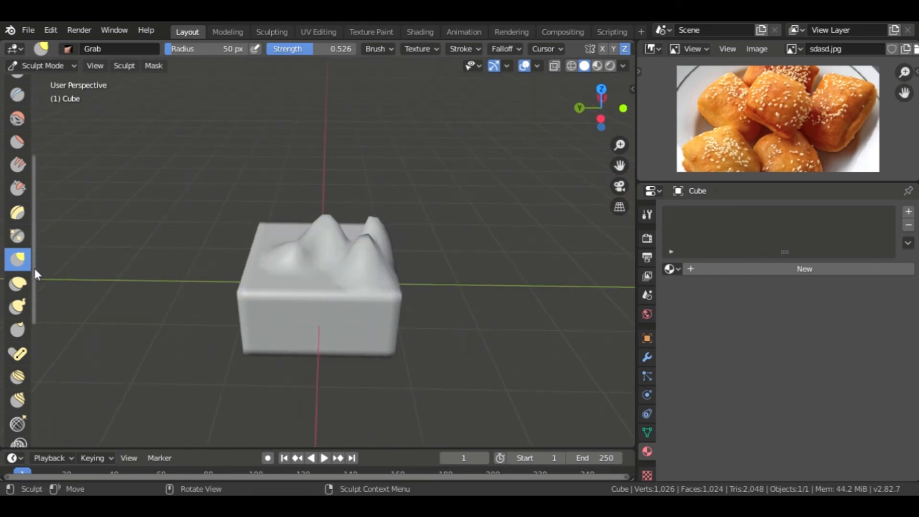
# - Try the Blob brush at strength 0.500 by swelling two neighbouring side faces of the block
pyautogui.scroll(5, 18, 117)
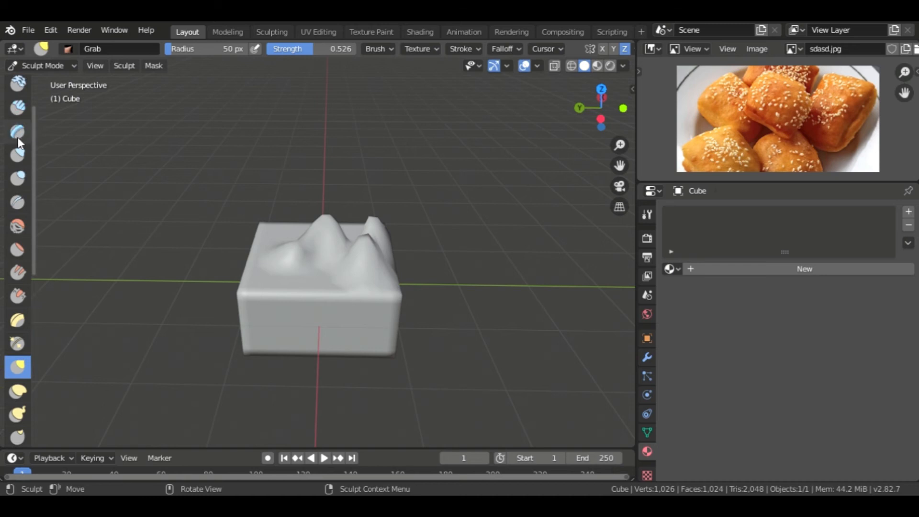
pyautogui.click(18, 178)
pyautogui.moveTo(240, 287); pyautogui.dragTo(329, 309, button='middle')
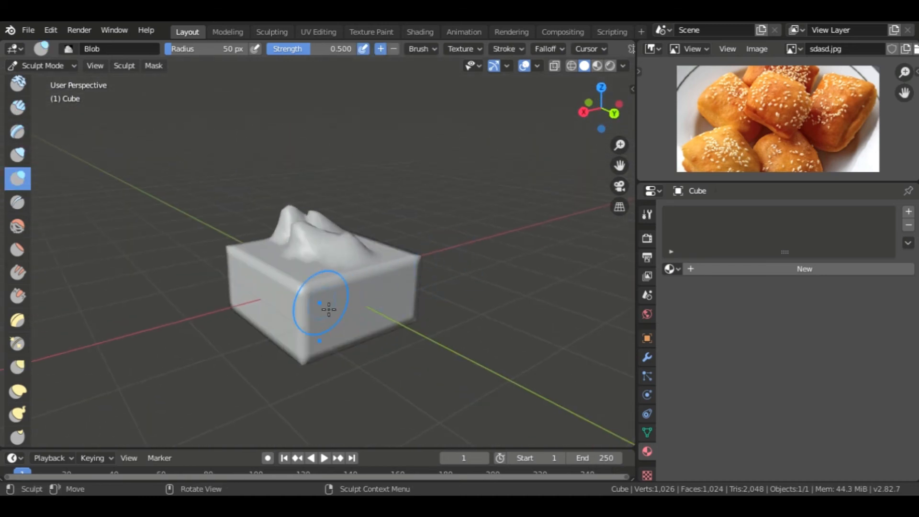
pyautogui.moveTo(356, 306)
pyautogui.mouseDown()
pyautogui.moveTo(374, 311)
pyautogui.moveTo(371, 324)
pyautogui.mouseUp()
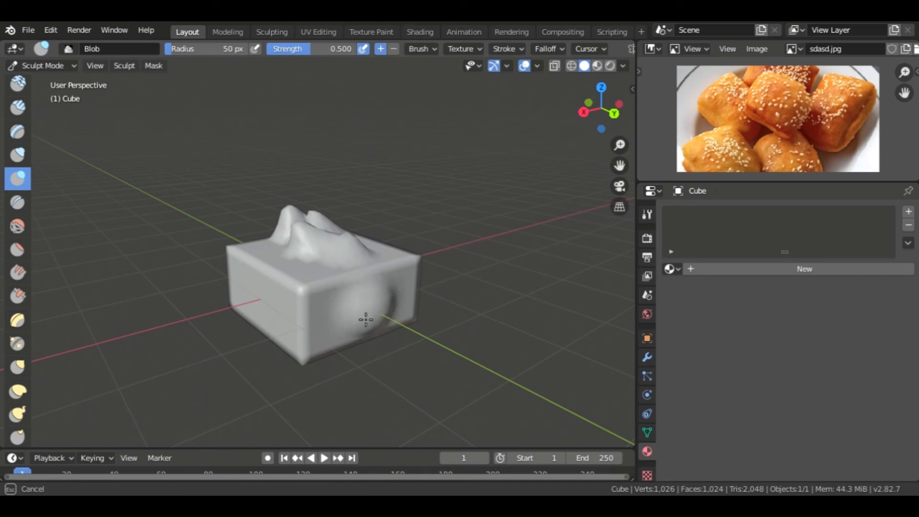
pyautogui.moveTo(277, 328); pyautogui.dragTo(338, 292, button='middle')
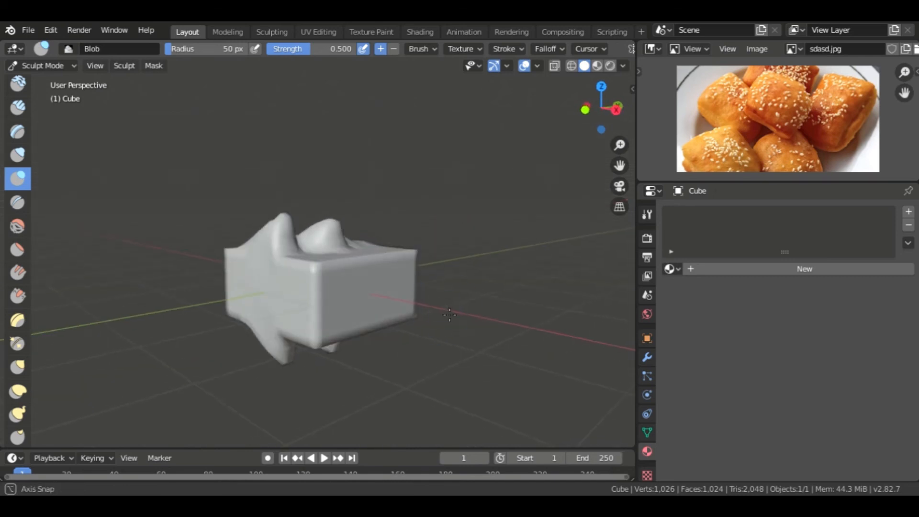
pyautogui.moveTo(362, 312); pyautogui.dragTo(374, 303)
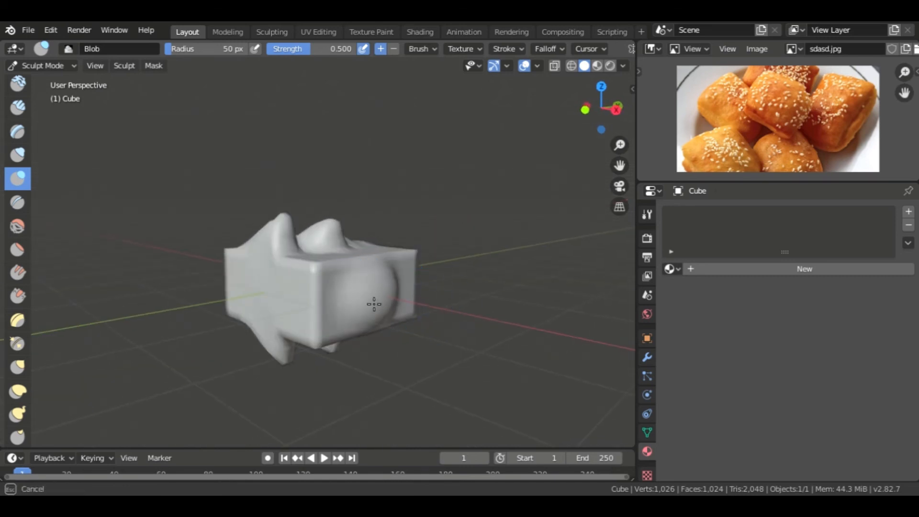
pyautogui.moveTo(391, 309); pyautogui.dragTo(304, 294, button='middle')
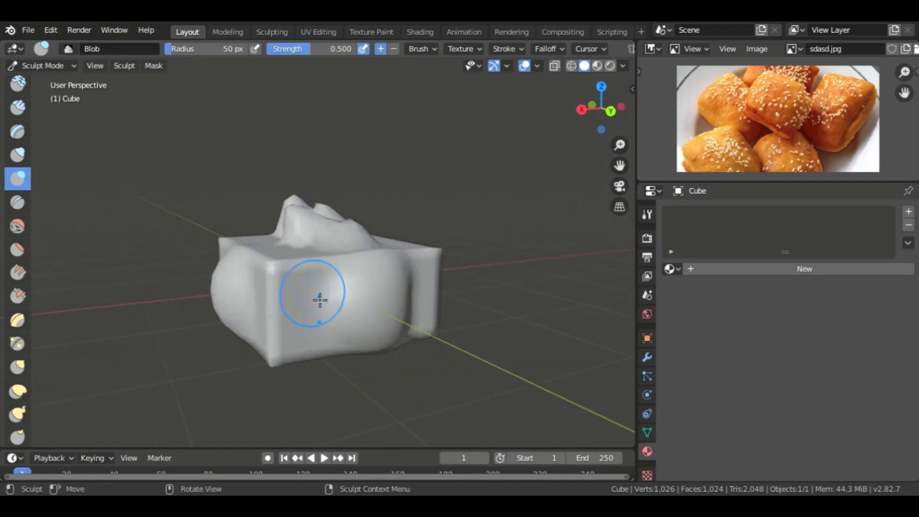
# - Undo all the trial Blob and Grab strokes back to the plain rounded block
pyautogui.hotkey('ctrl', 'z')
pyautogui.hotkey('ctrl', 'z')
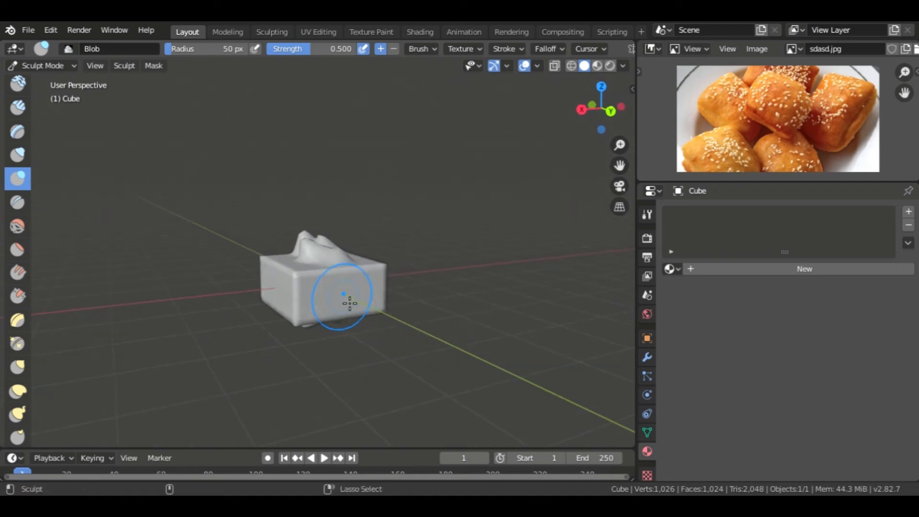
pyautogui.moveTo(365, 321)
pyautogui.mouseDown(button='middle')
pyautogui.moveTo(342, 281)
pyautogui.moveTo(335, 289)
pyautogui.moveTo(360, 378)
pyautogui.mouseUp(button='middle')
# - Return to the Grab brush and set its radius to 79 px and its strength to 0.237
pyautogui.click(18, 369)
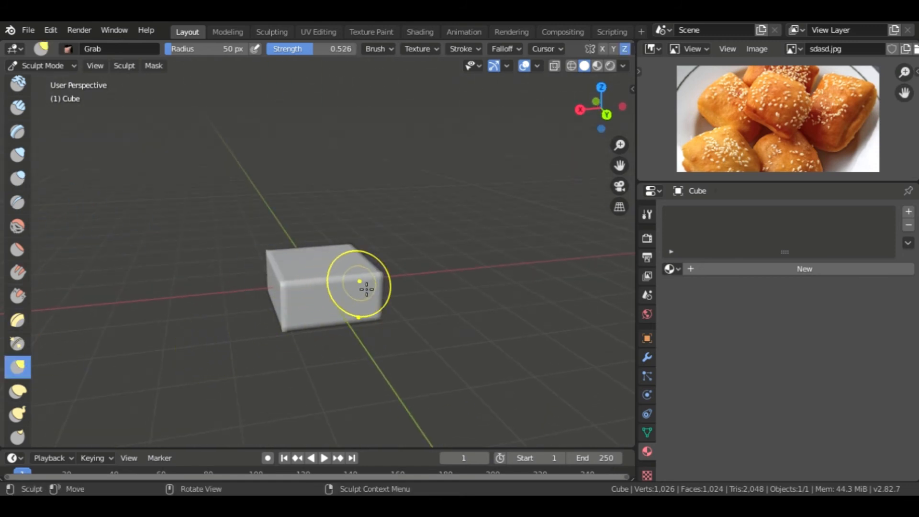
pyautogui.moveTo(326, 290)
pyautogui.mouseDown(button='middle')
pyautogui.moveTo(304, 294)
pyautogui.moveTo(440, 273)
pyautogui.mouseUp(button='middle')
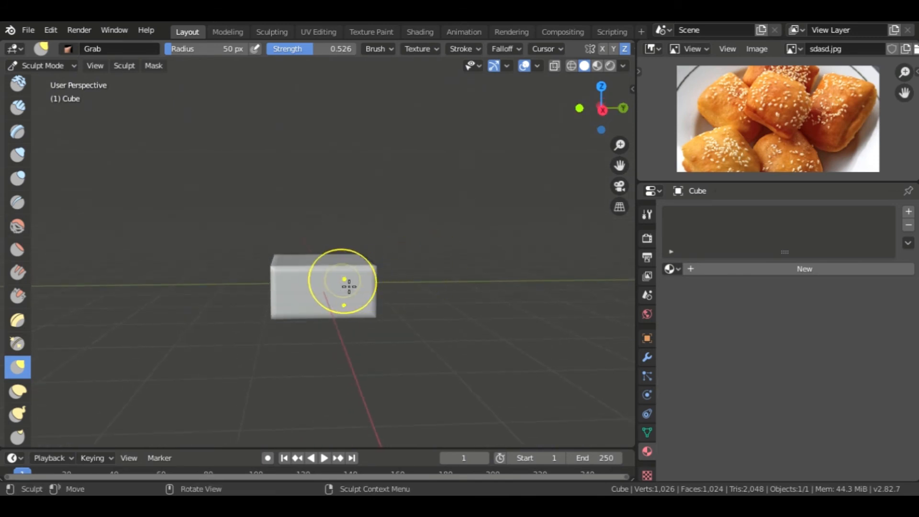
pyautogui.scroll(3, 791, 120)
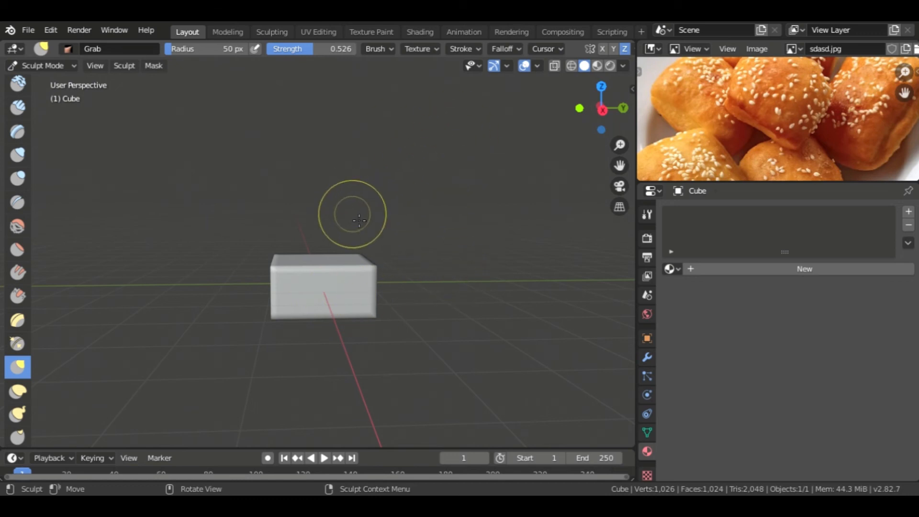
pyautogui.press('f')
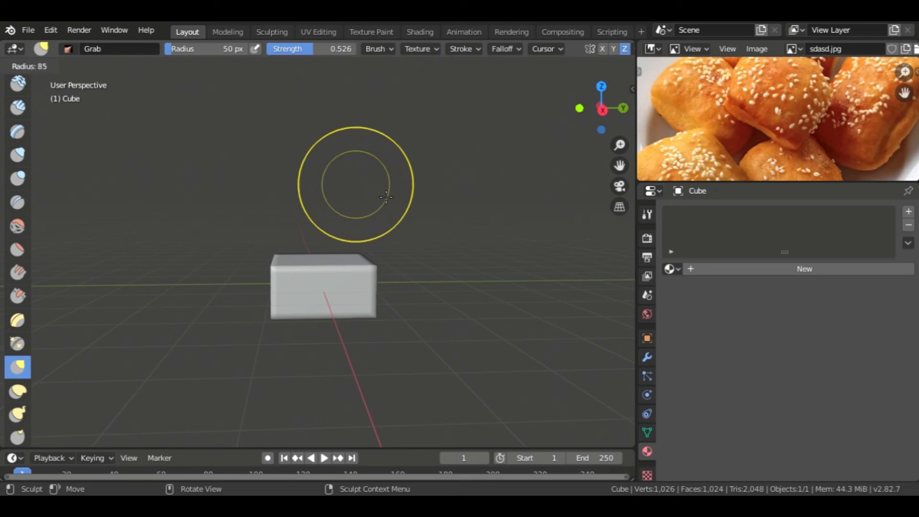
pyautogui.click(382, 195)
pyautogui.scroll(2, 359, 242)
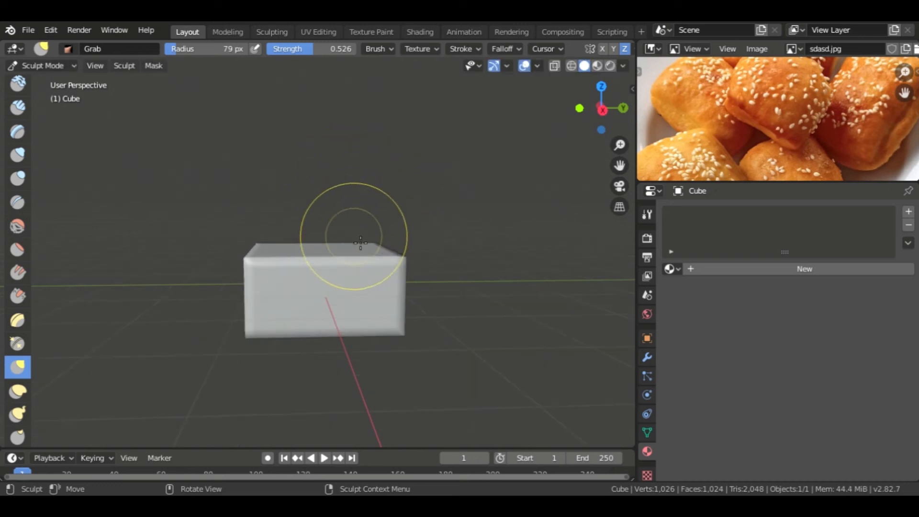
pyautogui.moveTo(355, 251)
pyautogui.mouseDown(button='middle')
pyautogui.moveTo(374, 246)
pyautogui.moveTo(389, 271)
pyautogui.moveTo(380, 288)
pyautogui.moveTo(328, 302)
pyautogui.mouseUp(button='middle')
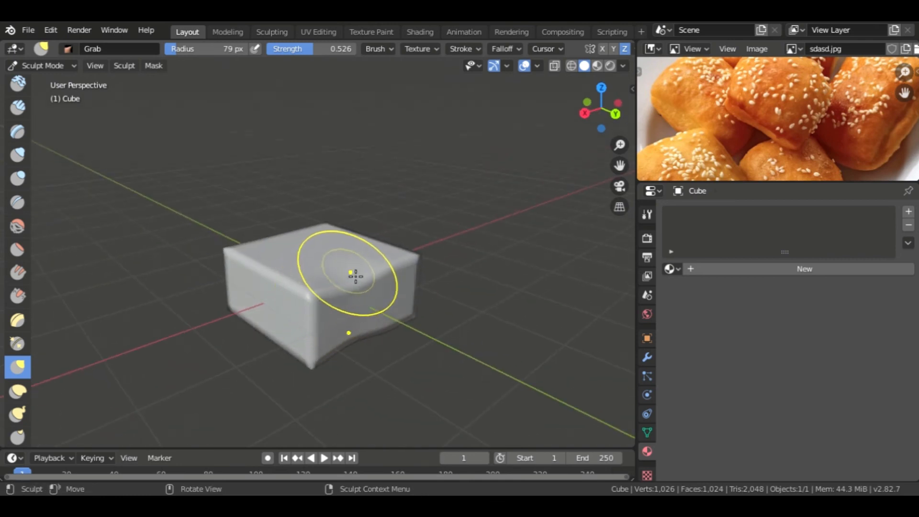
pyautogui.moveTo(310, 49); pyautogui.dragTo(278, 48)
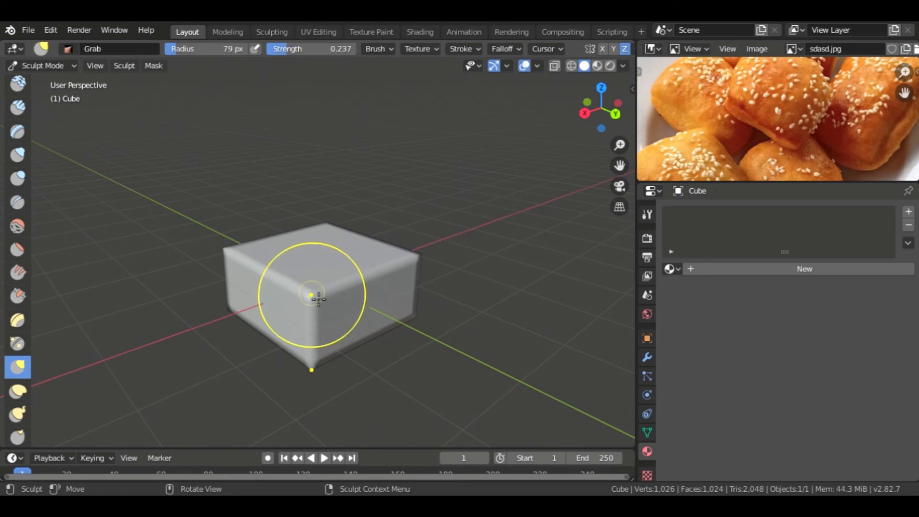
# - Push one top corner of the block down with Grab and unevenly lower the adjoining top edge toward the opposite corner
pyautogui.moveTo(316, 289); pyautogui.dragTo(319, 307)
pyautogui.moveTo(319, 295); pyautogui.dragTo(324, 314)
pyautogui.moveTo(322, 313)
pyautogui.mouseDown(button='middle')
pyautogui.moveTo(293, 309)
pyautogui.moveTo(242, 275)
pyautogui.mouseUp(button='middle')
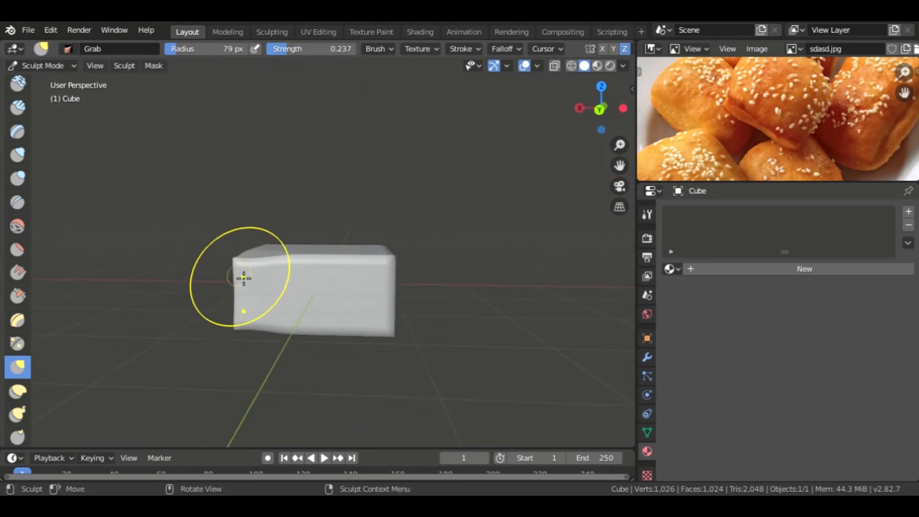
pyautogui.moveTo(244, 263); pyautogui.dragTo(250, 274)
pyautogui.moveTo(291, 258)
pyautogui.mouseDown()
pyautogui.moveTo(302, 271)
pyautogui.moveTo(331, 273)
pyautogui.mouseUp()
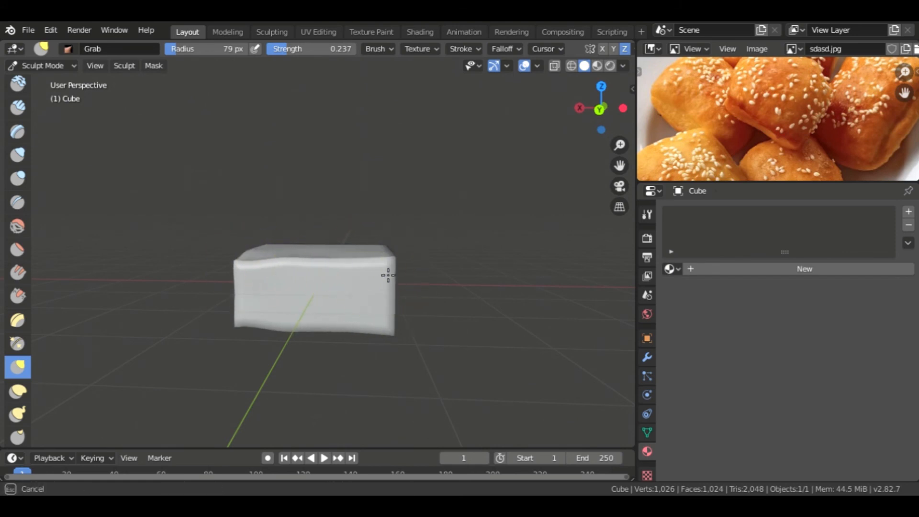
pyautogui.moveTo(400, 277); pyautogui.dragTo(401, 278)
# - Stretch the corners of the next sides slightly outward with Grab and dip the upper edge between them
pyautogui.moveTo(421, 263); pyautogui.dragTo(336, 299, button='middle')
pyautogui.moveTo(366, 277)
pyautogui.mouseDown()
pyautogui.moveTo(369, 289)
pyautogui.moveTo(399, 264)
pyautogui.mouseUp()
pyautogui.moveTo(404, 263); pyautogui.dragTo(348, 286, button='middle')
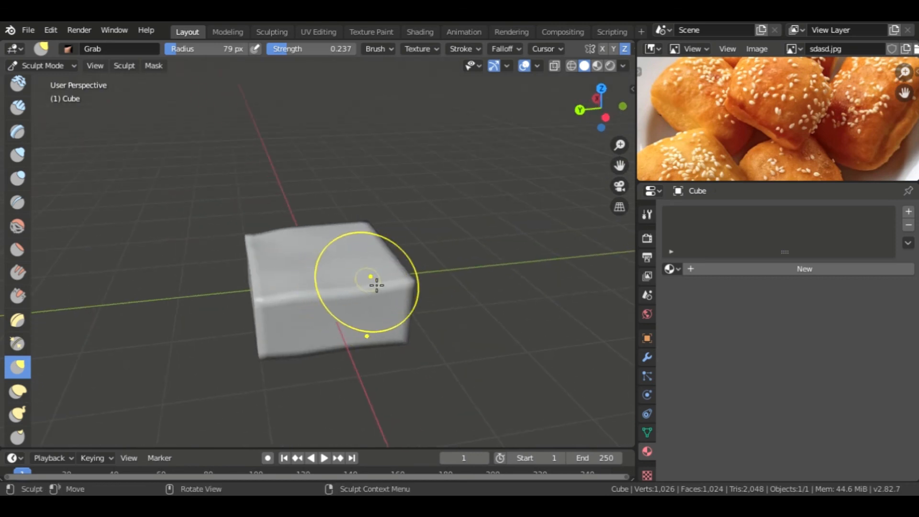
pyautogui.moveTo(377, 285)
pyautogui.mouseDown()
pyautogui.moveTo(379, 293)
pyautogui.moveTo(414, 290)
pyautogui.mouseUp()
pyautogui.moveTo(354, 270)
pyautogui.mouseDown(button='middle')
pyautogui.moveTo(322, 261)
pyautogui.moveTo(339, 272)
pyautogui.mouseUp(button='middle')
pyautogui.moveTo(334, 274); pyautogui.dragTo(331, 283)
# - Pull the upper edges of the block's next sides slightly downward with the Grab brush to make them gently uneven
pyautogui.moveTo(353, 268); pyautogui.dragTo(305, 277, button='middle')
pyautogui.moveTo(324, 269); pyautogui.dragTo(332, 273)
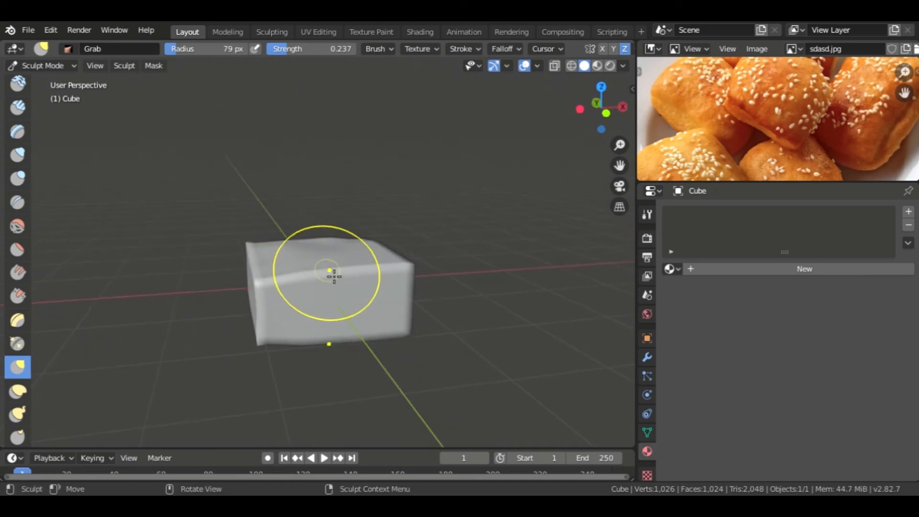
pyautogui.moveTo(332, 273)
pyautogui.mouseDown(button='middle')
pyautogui.moveTo(302, 271)
pyautogui.moveTo(331, 283)
pyautogui.mouseUp(button='middle')
pyautogui.moveTo(366, 280); pyautogui.dragTo(391, 288)
pyautogui.moveTo(399, 270); pyautogui.dragTo(293, 283, button='middle')
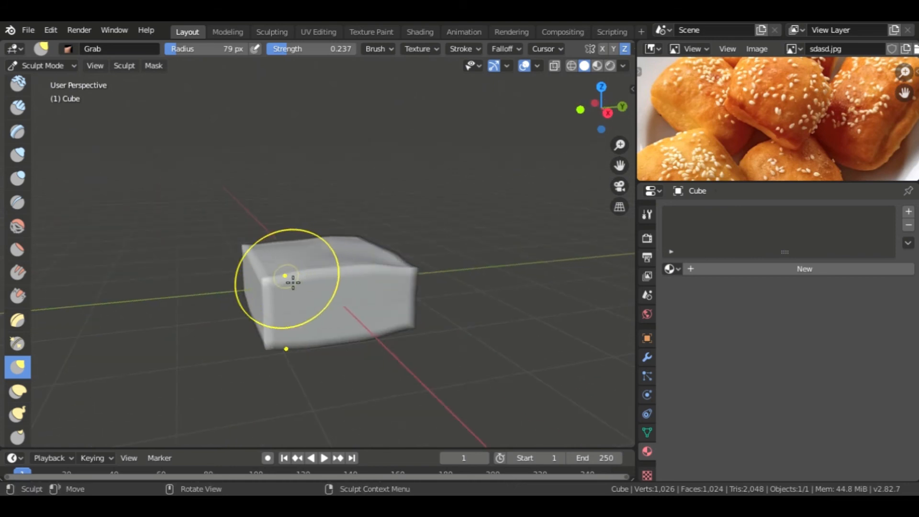
pyautogui.moveTo(344, 274); pyautogui.dragTo(347, 282)
pyautogui.moveTo(366, 276); pyautogui.dragTo(367, 281)
pyautogui.moveTo(344, 277); pyautogui.dragTo(345, 285)
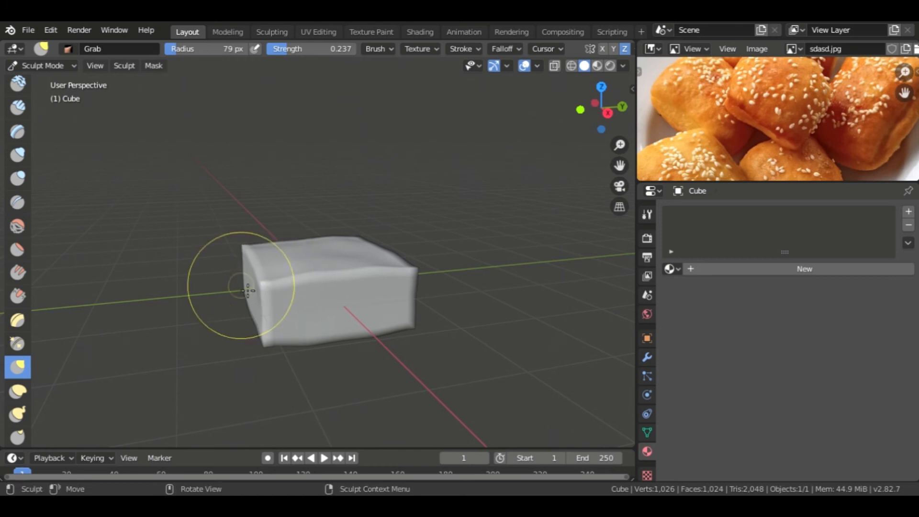
pyautogui.moveTo(226, 297)
pyautogui.mouseDown(button='middle')
pyautogui.moveTo(361, 304)
pyautogui.moveTo(273, 301)
pyautogui.moveTo(304, 314)
pyautogui.moveTo(332, 303)
pyautogui.moveTo(304, 293)
pyautogui.moveTo(321, 292)
pyautogui.moveTo(252, 297)
pyautogui.moveTo(225, 286)
pyautogui.moveTo(369, 302)
pyautogui.moveTo(240, 252)
pyautogui.moveTo(288, 273)
pyautogui.mouseUp(button='middle')
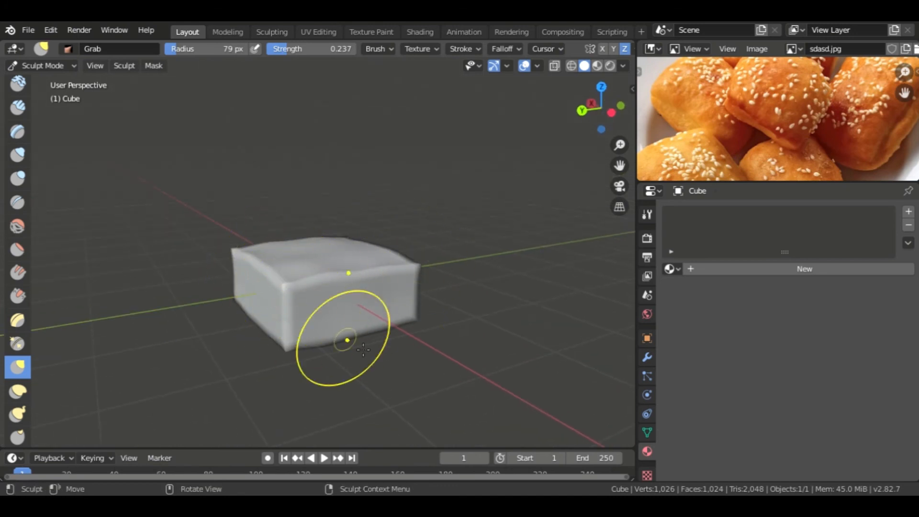
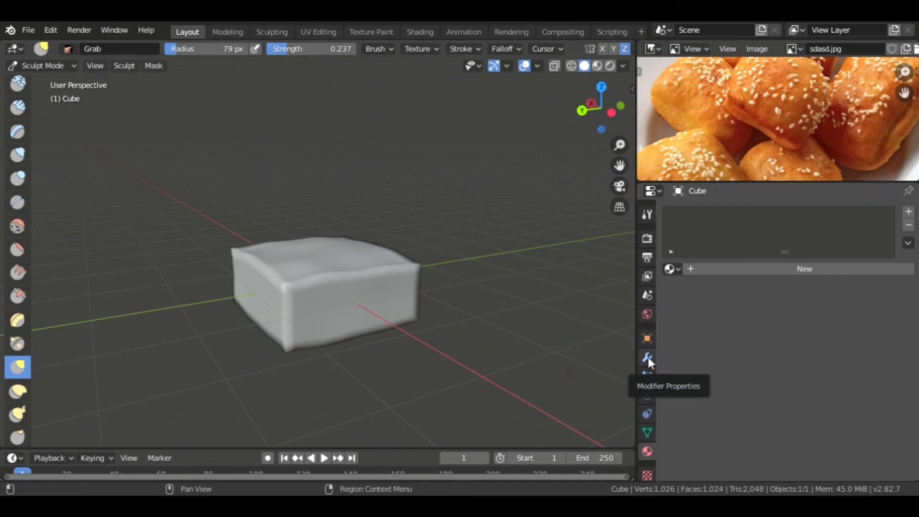
# - Add a Subdivision Surface modifier to the sculpted block
pyautogui.click(647, 357)
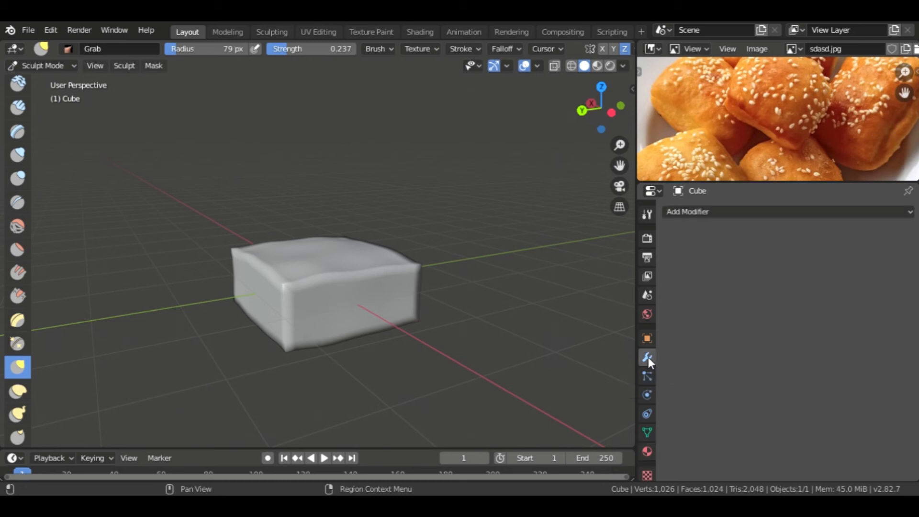
pyautogui.click(769, 213)
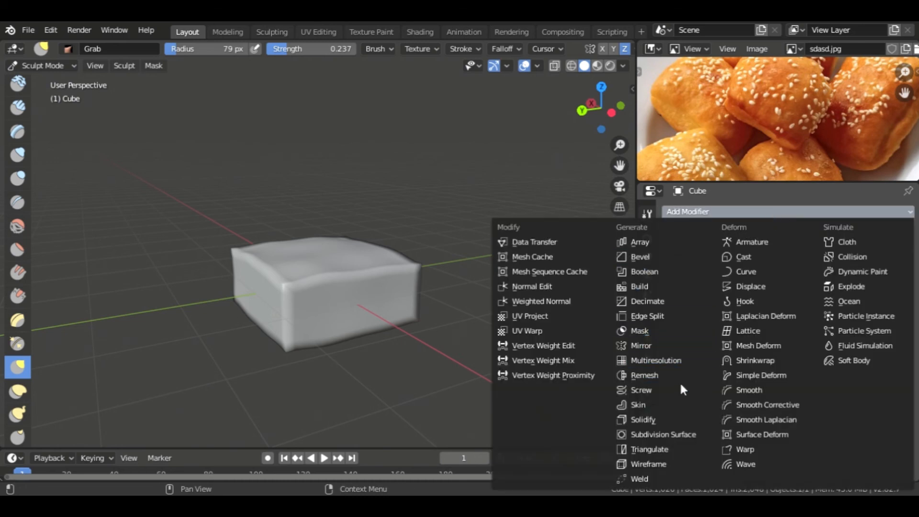
pyautogui.click(678, 435)
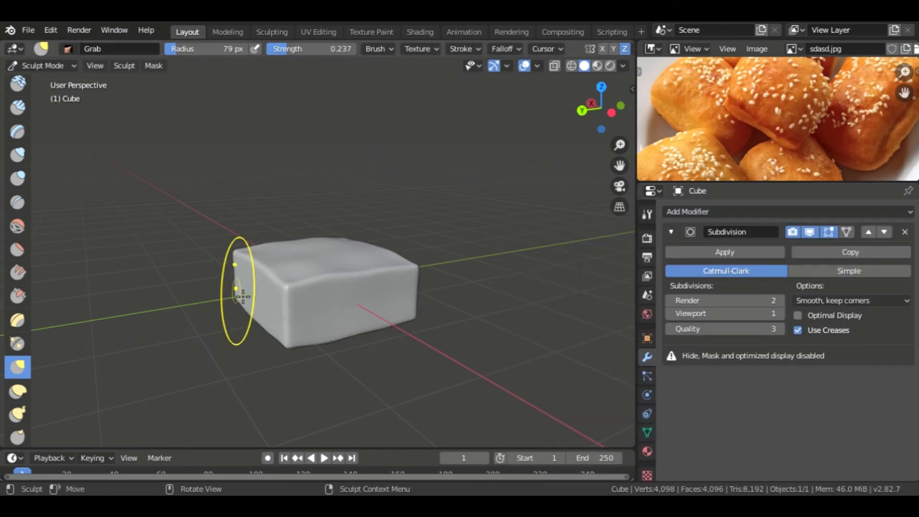
# - Refine the subdivided block's upper edges and corners with further Grab strokes around its sides
pyautogui.scroll(2, 279, 306)
pyautogui.scroll(-3, 271, 308)
pyautogui.moveTo(263, 308)
pyautogui.mouseDown(button='middle')
pyautogui.moveTo(383, 313)
pyautogui.moveTo(271, 315)
pyautogui.mouseUp(button='middle')
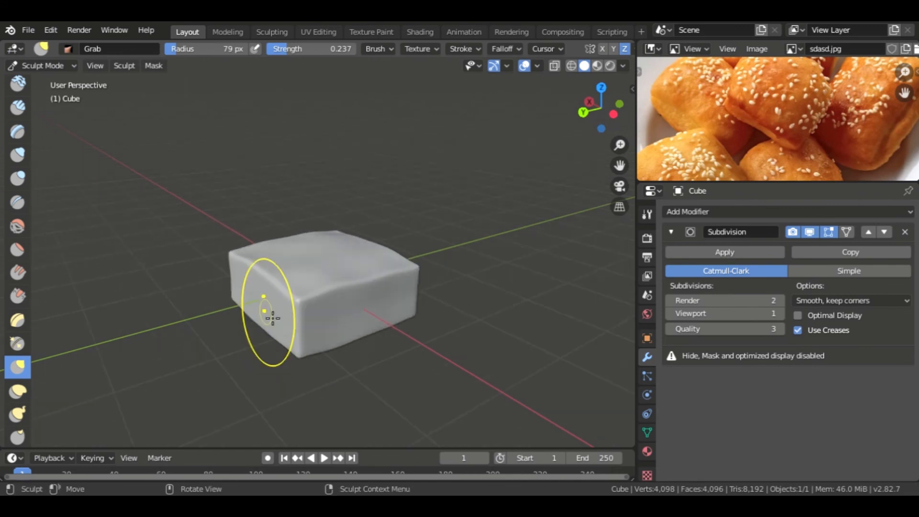
pyautogui.scroll(1, 330, 310)
pyautogui.moveTo(302, 305)
pyautogui.mouseDown()
pyautogui.moveTo(379, 291)
pyautogui.moveTo(432, 270)
pyautogui.mouseUp()
pyautogui.moveTo(448, 273)
pyautogui.mouseDown(button='middle')
pyautogui.moveTo(365, 288)
pyautogui.moveTo(295, 278)
pyautogui.mouseUp(button='middle')
pyautogui.moveTo(352, 290)
pyautogui.mouseDown()
pyautogui.moveTo(360, 300)
pyautogui.moveTo(429, 281)
pyautogui.mouseUp()
pyautogui.moveTo(296, 306); pyautogui.dragTo(391, 280, button='middle')
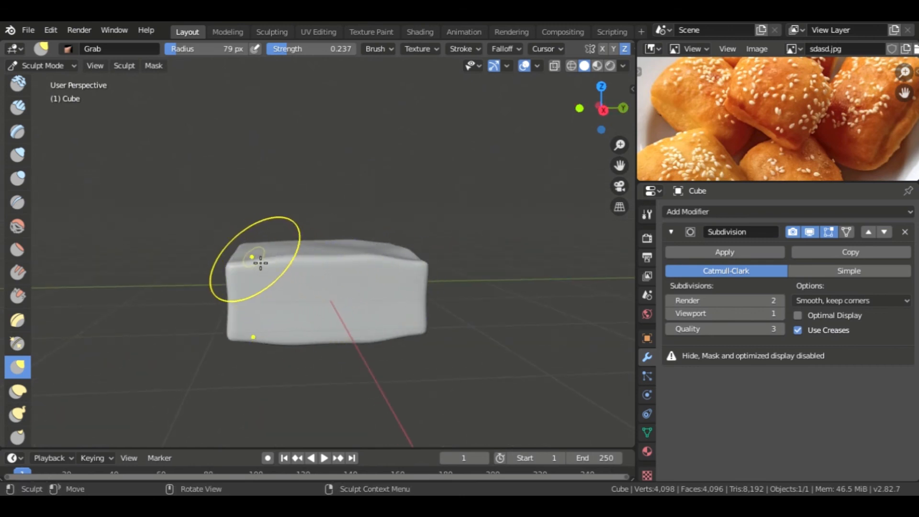
pyautogui.moveTo(260, 263); pyautogui.dragTo(364, 314, button='middle')
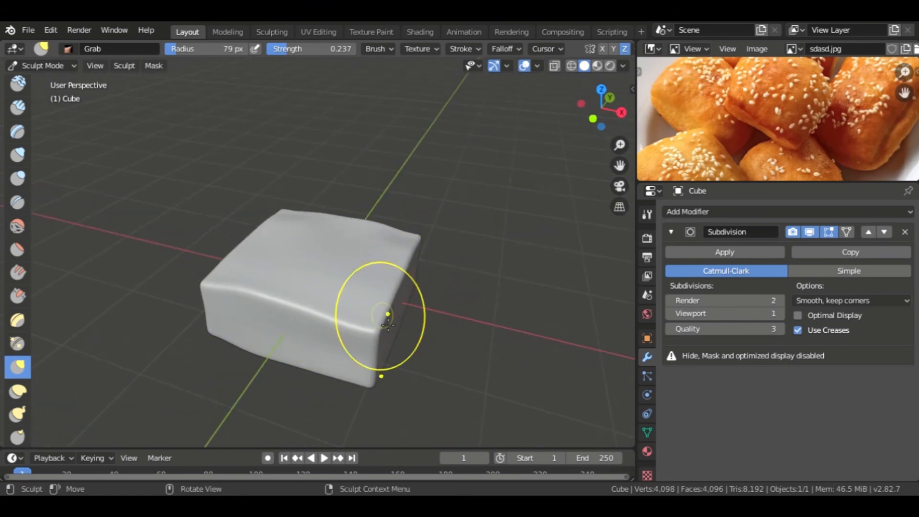
pyautogui.moveTo(369, 306)
pyautogui.mouseDown(button='middle')
pyautogui.moveTo(266, 297)
pyautogui.moveTo(232, 275)
pyautogui.moveTo(366, 283)
pyautogui.mouseUp(button='middle')
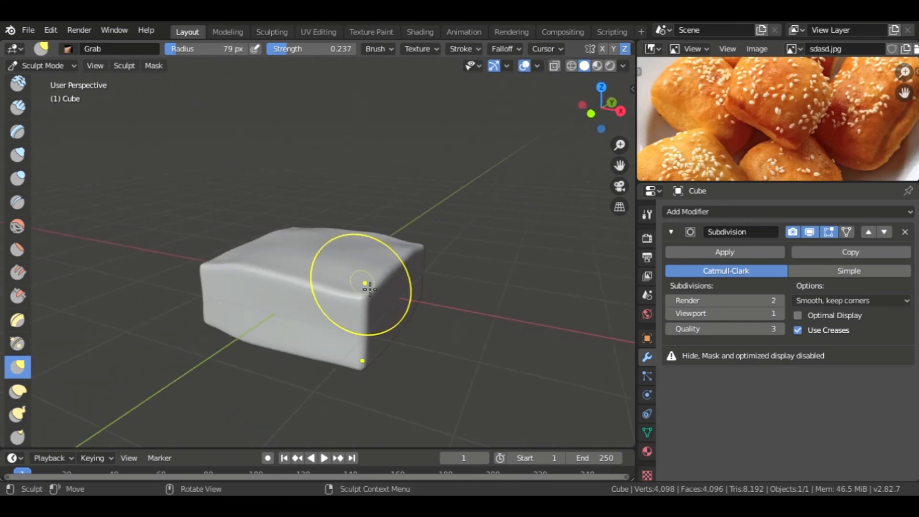
# - Switch to the Smooth brush, undo a trial stroke on the near corner, and set the strength to 0.248
pyautogui.click(17, 226)
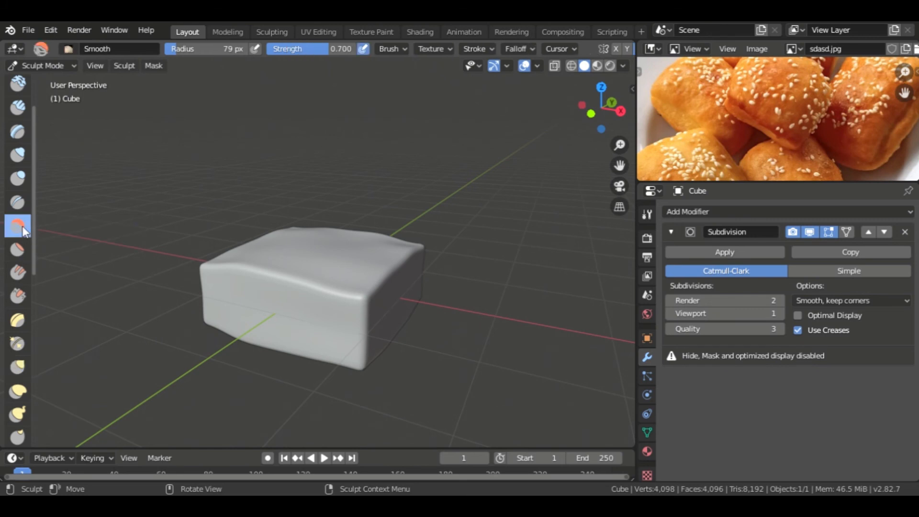
pyautogui.moveTo(343, 331); pyautogui.dragTo(341, 334, button='middle')
pyautogui.moveTo(314, 313); pyautogui.dragTo(324, 305)
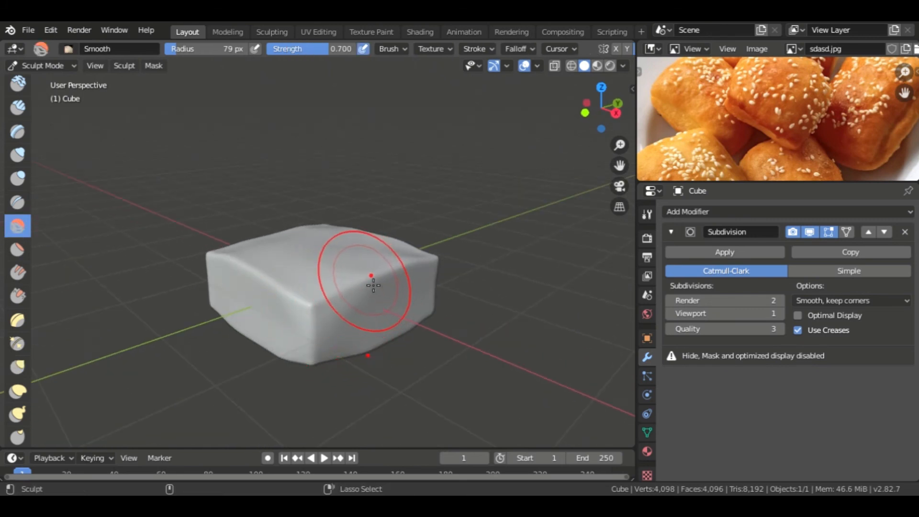
pyautogui.hotkey('ctrl', 'z')
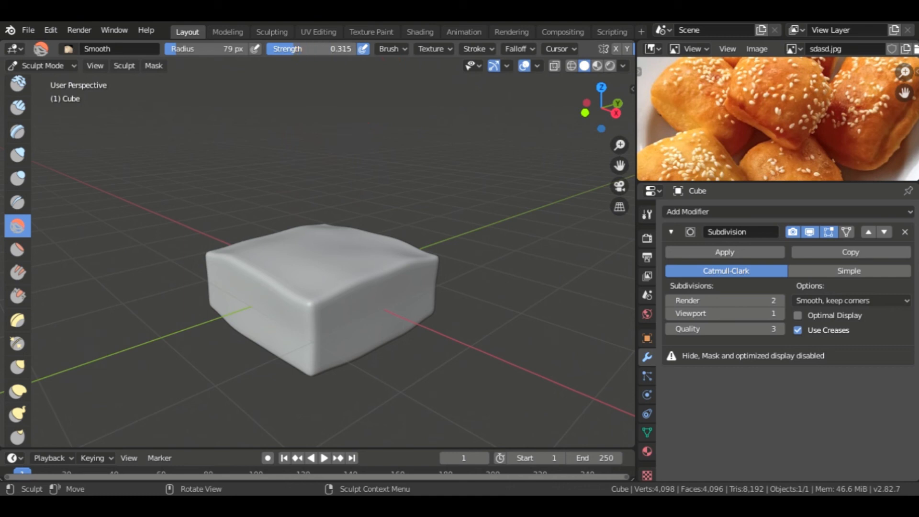
pyautogui.moveTo(295, 51); pyautogui.dragTo(288, 48)
# - Soften the edges and corners all around the block with the Smooth brush at 79 px radius
pyautogui.moveTo(328, 296); pyautogui.dragTo(298, 294, button='middle')
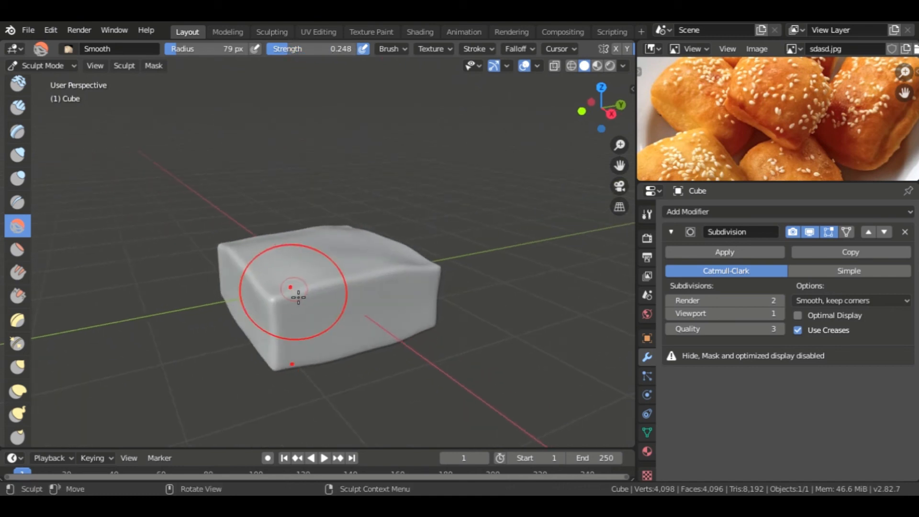
pyautogui.moveTo(419, 287); pyautogui.dragTo(416, 288)
pyautogui.moveTo(407, 288); pyautogui.dragTo(293, 300, button='middle')
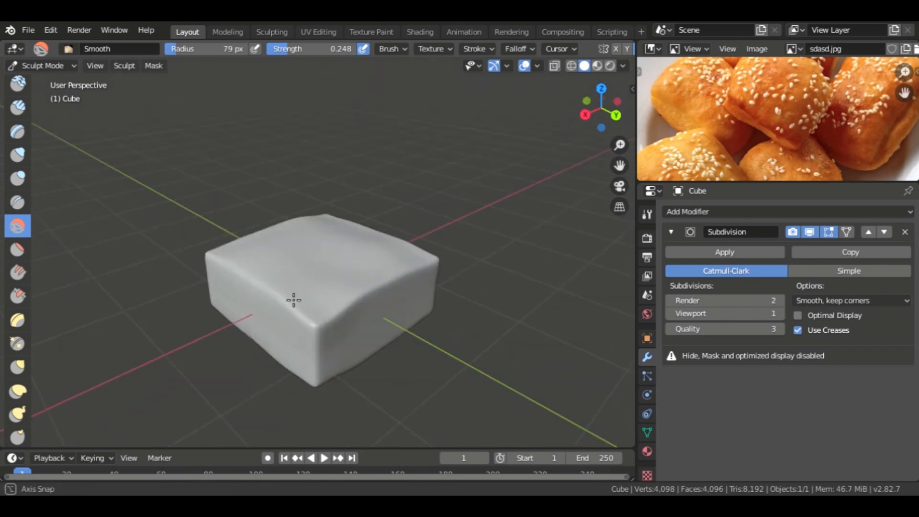
pyautogui.moveTo(304, 317)
pyautogui.mouseDown()
pyautogui.moveTo(349, 326)
pyautogui.moveTo(362, 311)
pyautogui.mouseUp()
pyautogui.moveTo(364, 298)
pyautogui.mouseDown(button='middle')
pyautogui.moveTo(310, 320)
pyautogui.moveTo(293, 307)
pyautogui.mouseUp(button='middle')
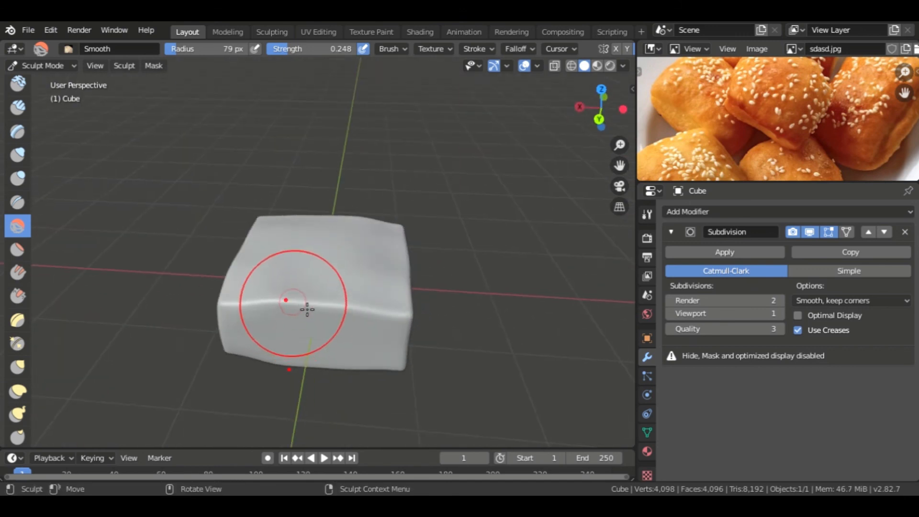
pyautogui.moveTo(306, 310); pyautogui.dragTo(394, 318)
pyautogui.moveTo(417, 312)
pyautogui.mouseDown(button='middle')
pyautogui.moveTo(301, 310)
pyautogui.moveTo(277, 301)
pyautogui.mouseUp(button='middle')
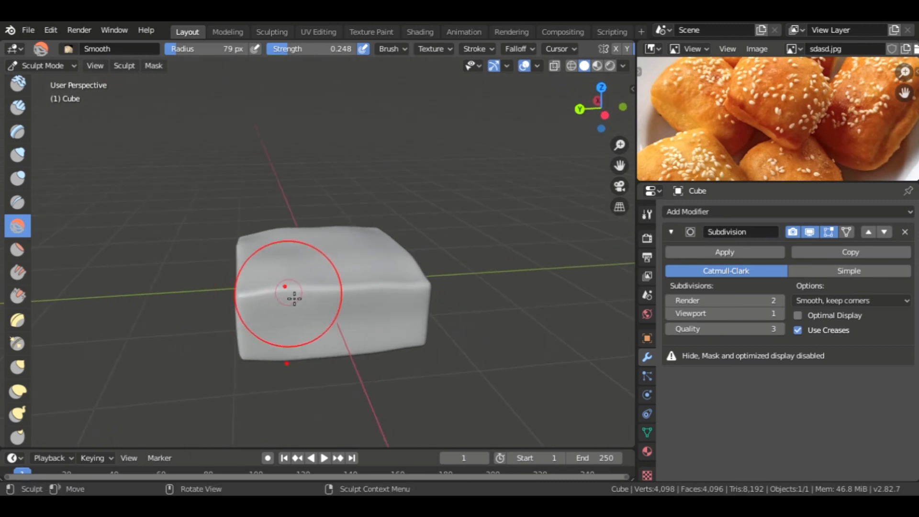
pyautogui.moveTo(299, 298); pyautogui.dragTo(377, 280, button='middle')
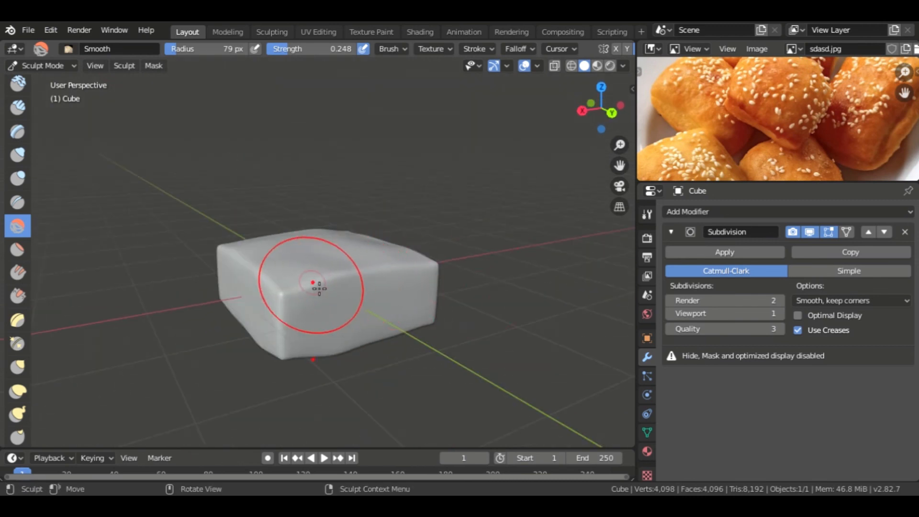
pyautogui.moveTo(319, 288); pyautogui.dragTo(379, 302, button='middle')
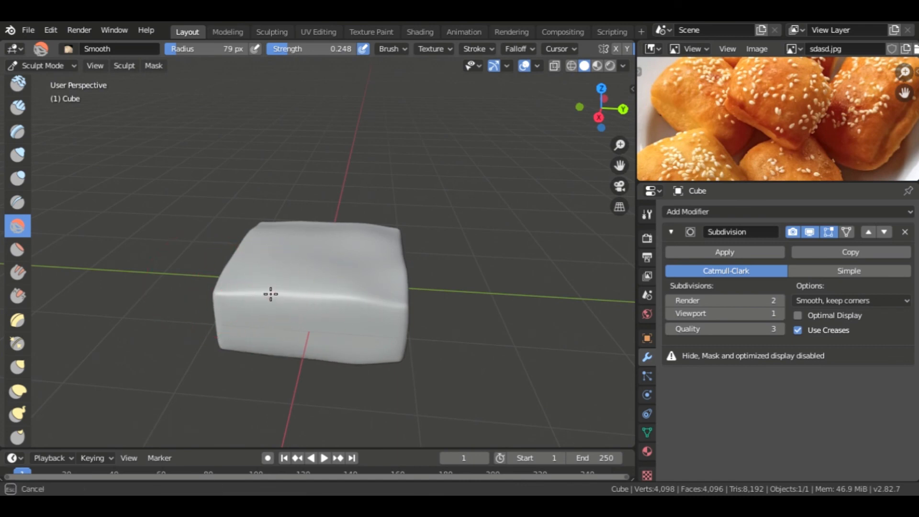
pyautogui.moveTo(269, 293); pyautogui.dragTo(265, 315, button='middle')
pyautogui.moveTo(345, 321)
pyautogui.mouseDown(button='middle')
pyautogui.moveTo(300, 293)
pyautogui.moveTo(361, 300)
pyautogui.moveTo(360, 290)
pyautogui.moveTo(316, 281)
pyautogui.moveTo(399, 287)
pyautogui.moveTo(303, 294)
pyautogui.moveTo(349, 302)
pyautogui.moveTo(334, 286)
pyautogui.moveTo(420, 267)
pyautogui.moveTo(383, 306)
pyautogui.moveTo(308, 298)
pyautogui.moveTo(431, 304)
pyautogui.moveTo(337, 302)
pyautogui.moveTo(355, 313)
pyautogui.mouseUp(button='middle')
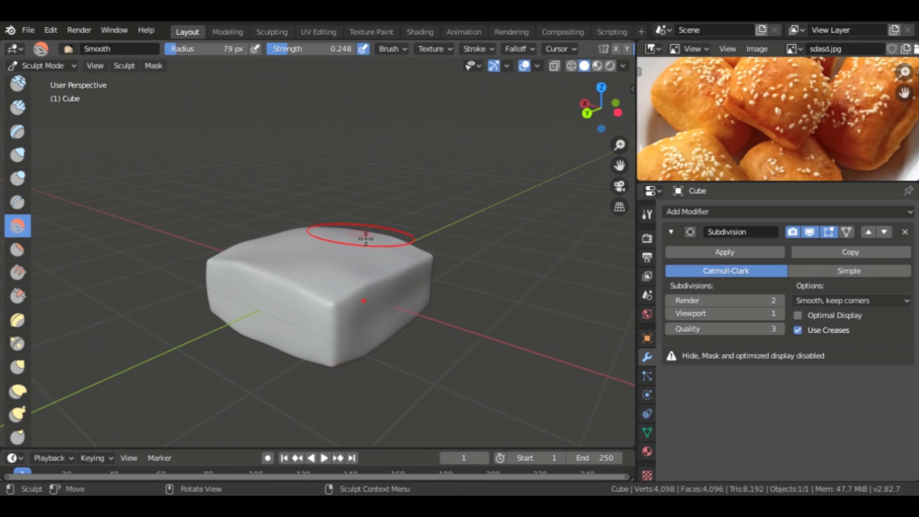
# - Reduce the Smooth brush radius to 41 px and soften the block's vertical corner edges and side faces
pyautogui.press('f')
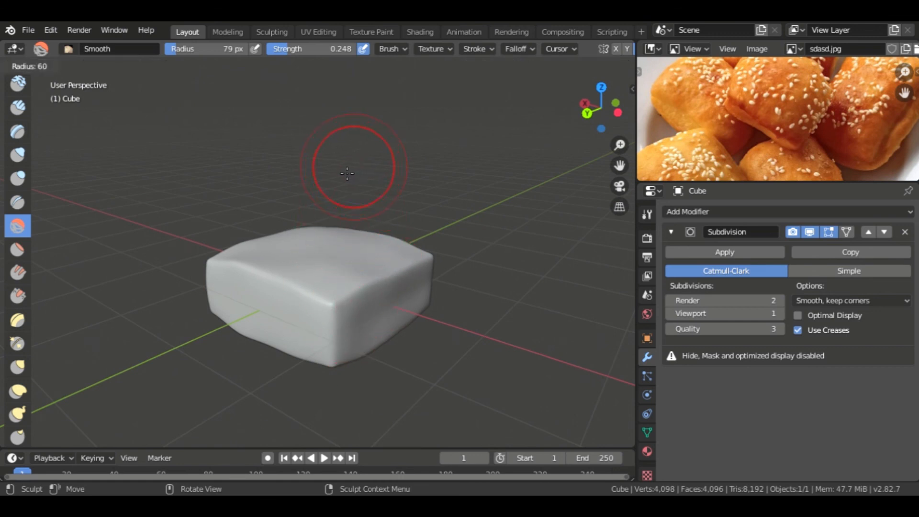
pyautogui.click(336, 173)
pyautogui.moveTo(359, 288); pyautogui.dragTo(318, 308, button='middle')
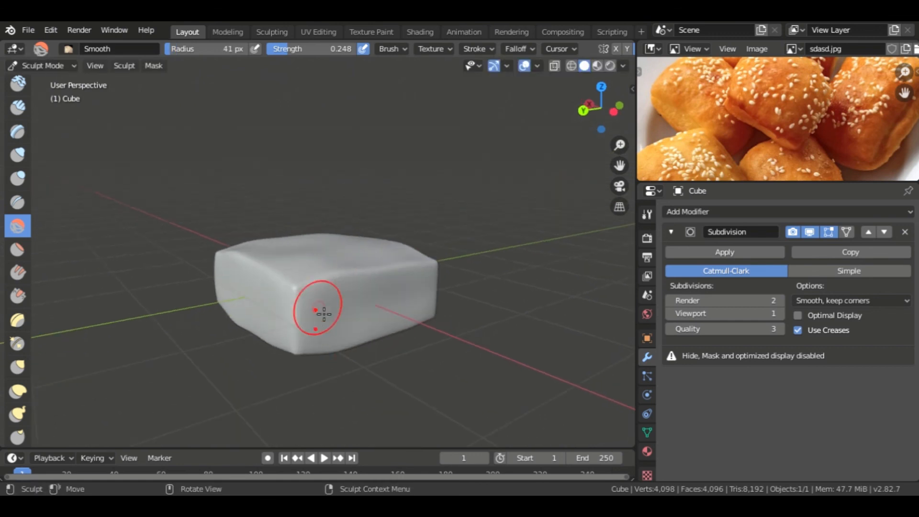
pyautogui.moveTo(396, 273)
pyautogui.mouseDown(button='middle')
pyautogui.moveTo(405, 277)
pyautogui.moveTo(272, 284)
pyautogui.moveTo(376, 292)
pyautogui.moveTo(363, 273)
pyautogui.moveTo(372, 275)
pyautogui.mouseUp(button='middle')
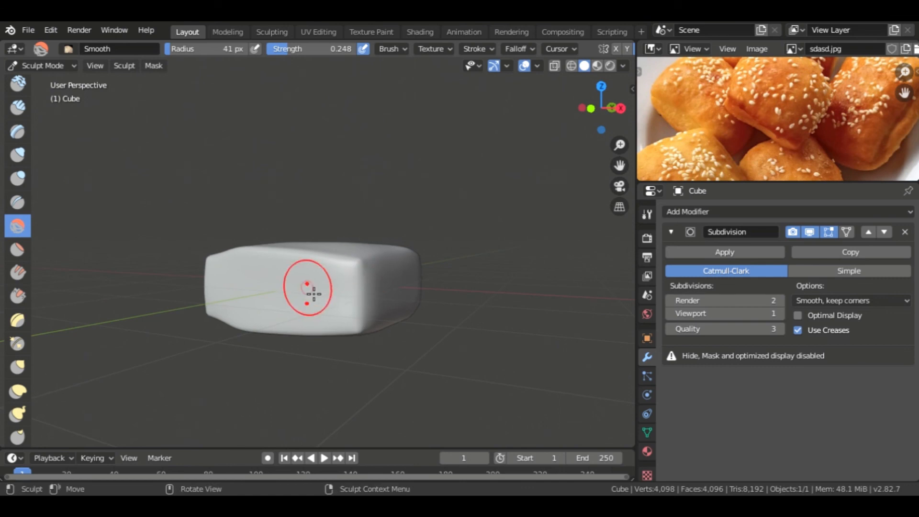
pyautogui.moveTo(312, 293); pyautogui.dragTo(390, 345, button='middle')
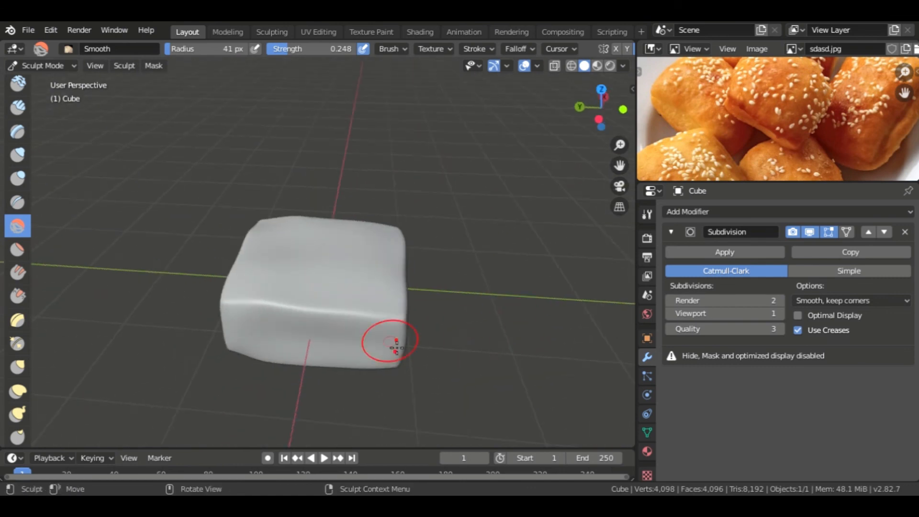
pyautogui.moveTo(341, 328); pyautogui.dragTo(378, 299, button='middle')
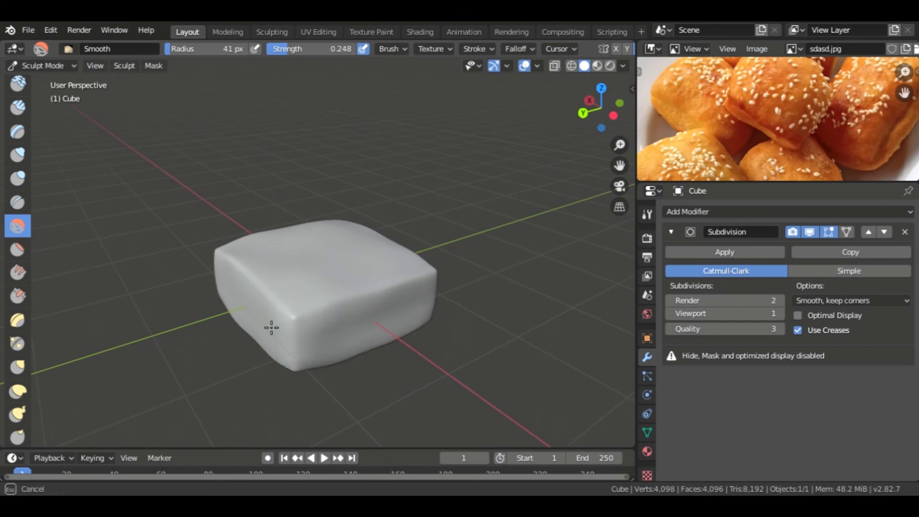
pyautogui.moveTo(272, 327); pyautogui.dragTo(326, 306, button='middle')
# - Round the block's upper edges and remaining sharp corners with the 41 px Smooth brush, working around every side
pyautogui.moveTo(254, 266); pyautogui.dragTo(308, 293)
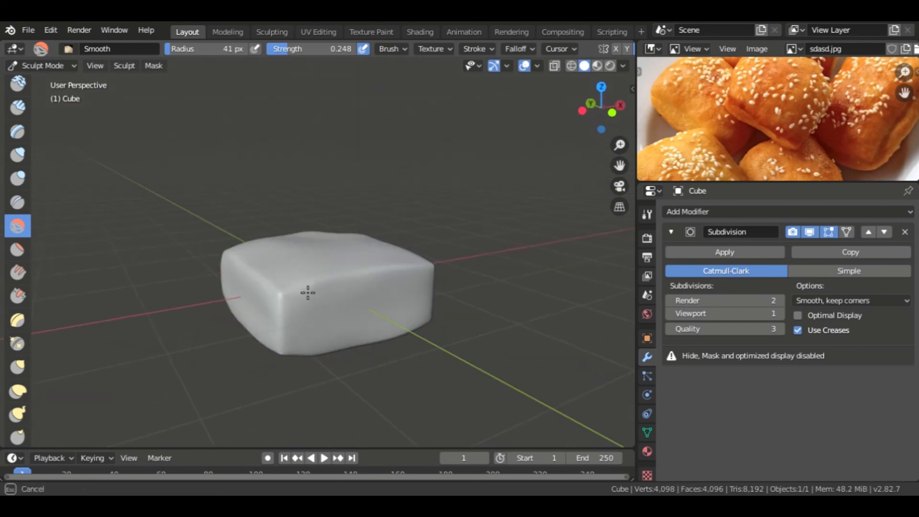
pyautogui.moveTo(405, 300); pyautogui.dragTo(292, 274, button='middle')
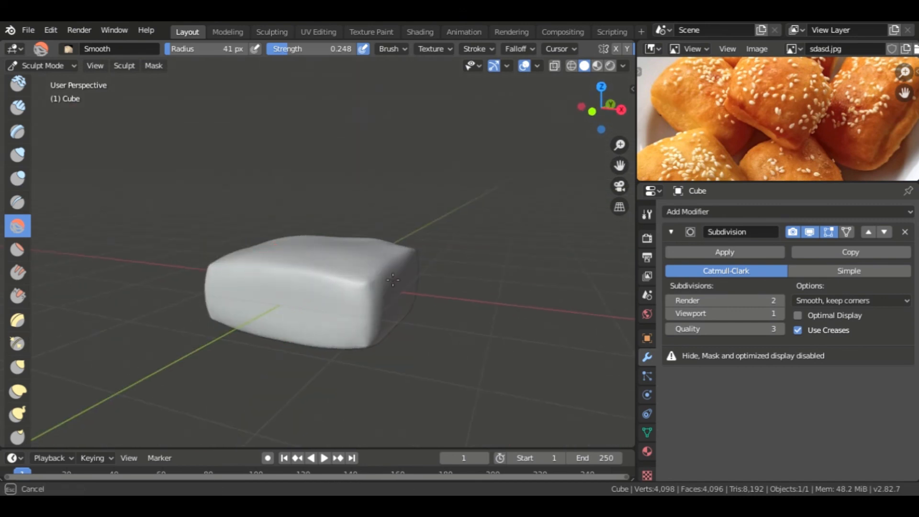
pyautogui.moveTo(392, 280); pyautogui.dragTo(405, 283)
pyautogui.moveTo(406, 284); pyautogui.dragTo(274, 273, button='middle')
pyautogui.moveTo(272, 273)
pyautogui.mouseDown()
pyautogui.moveTo(356, 295)
pyautogui.moveTo(406, 284)
pyautogui.mouseUp()
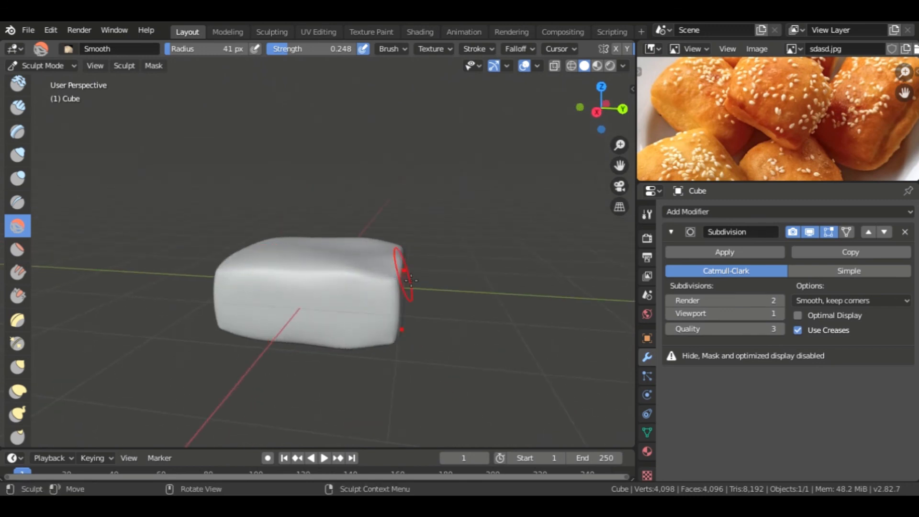
pyautogui.moveTo(411, 280)
pyautogui.mouseDown(button='middle')
pyautogui.moveTo(257, 279)
pyautogui.moveTo(253, 304)
pyautogui.moveTo(380, 275)
pyautogui.moveTo(316, 275)
pyautogui.mouseUp(button='middle')
pyautogui.moveTo(364, 291); pyautogui.dragTo(349, 263, button='middle')
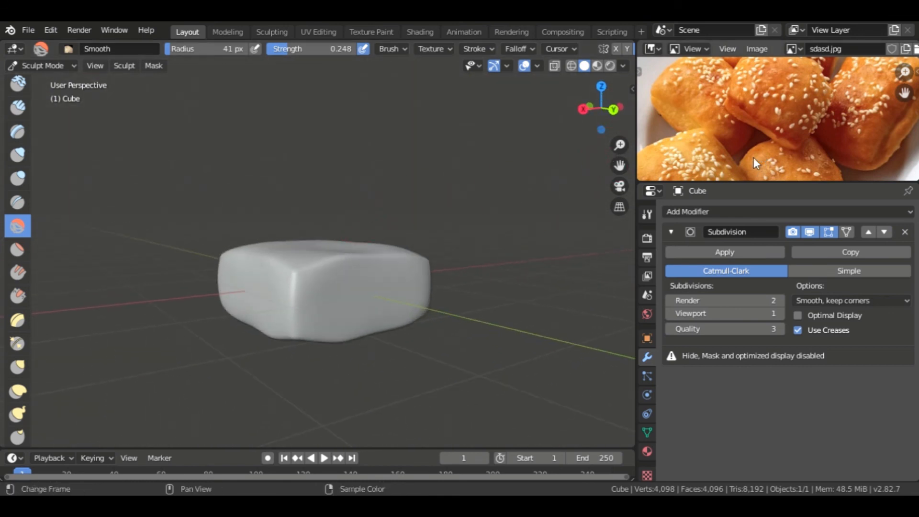
# - Enlarge the reference image area downward and fit the full sesame bun photo inside it
pyautogui.scroll(-2, 776, 132)
pyautogui.scroll(2, 777, 133)
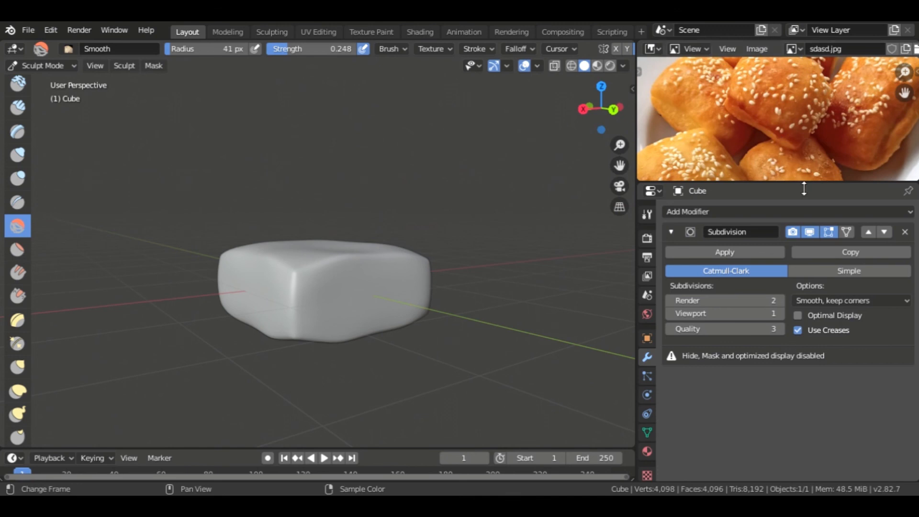
pyautogui.moveTo(803, 182); pyautogui.dragTo(806, 287)
pyautogui.scroll(-2, 777, 183)
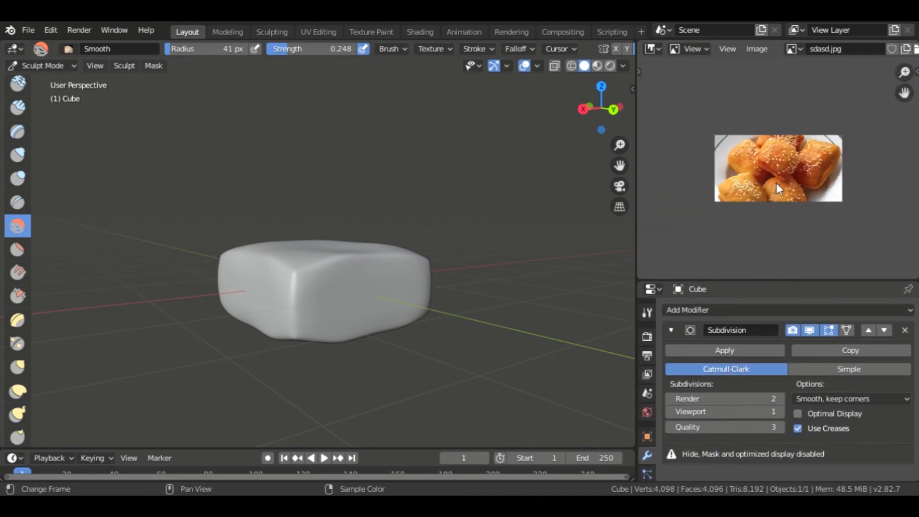
pyautogui.scroll(4, 776, 183)
pyautogui.scroll(-2, 777, 183)
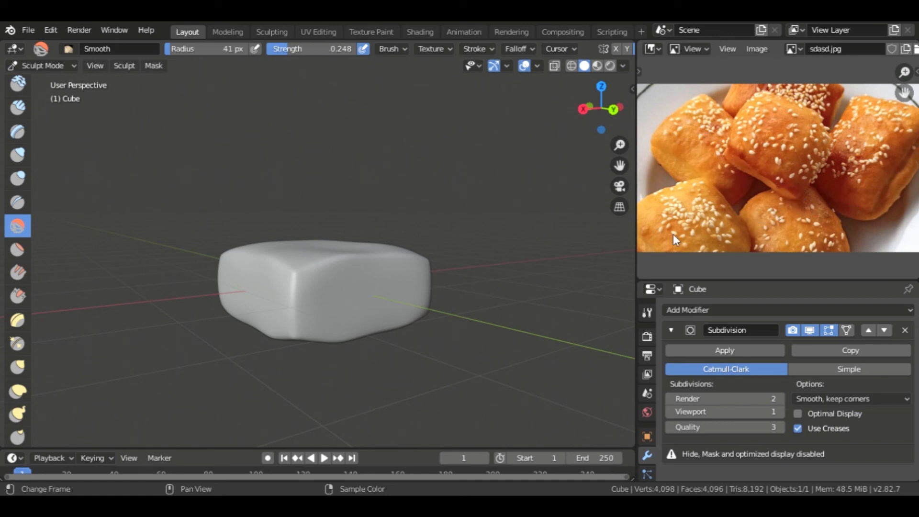
pyautogui.scroll(-2, 365, 283)
pyautogui.scroll(4, 345, 279)
pyautogui.scroll(-2, 344, 277)
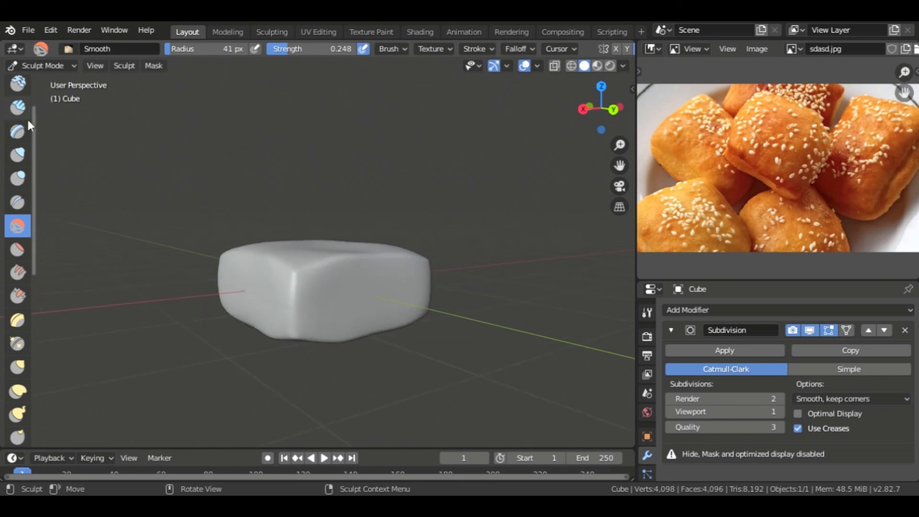
# - Switch to the Draw brush at 41 px radius and 0.500 strength, try a stroke on the block's side, and undo it
pyautogui.scroll(2, 17, 143)
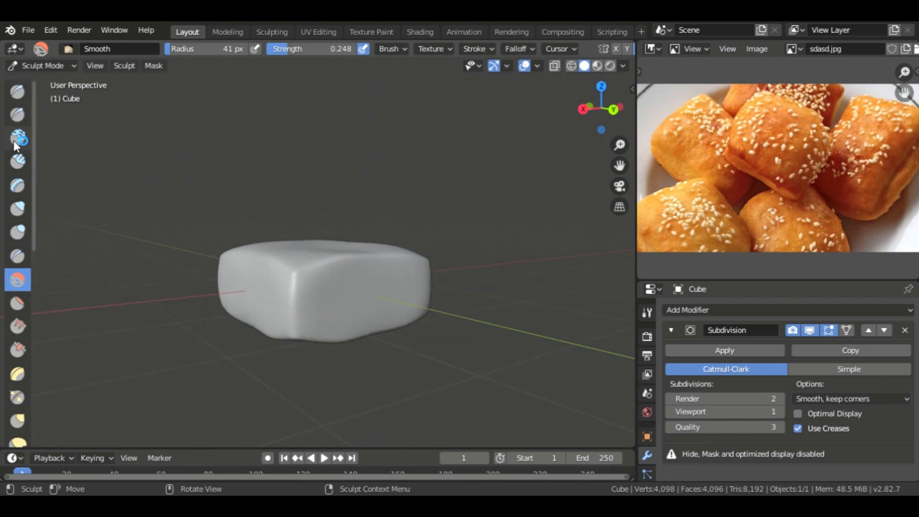
pyautogui.click(17, 92)
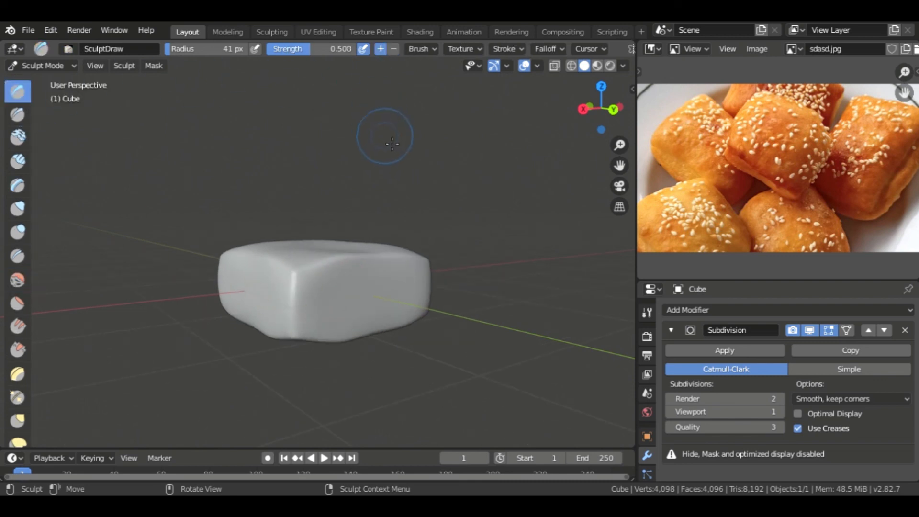
pyautogui.moveTo(392, 144); pyautogui.dragTo(360, 306, button='middle')
pyautogui.moveTo(427, 300); pyautogui.dragTo(402, 329, button='middle')
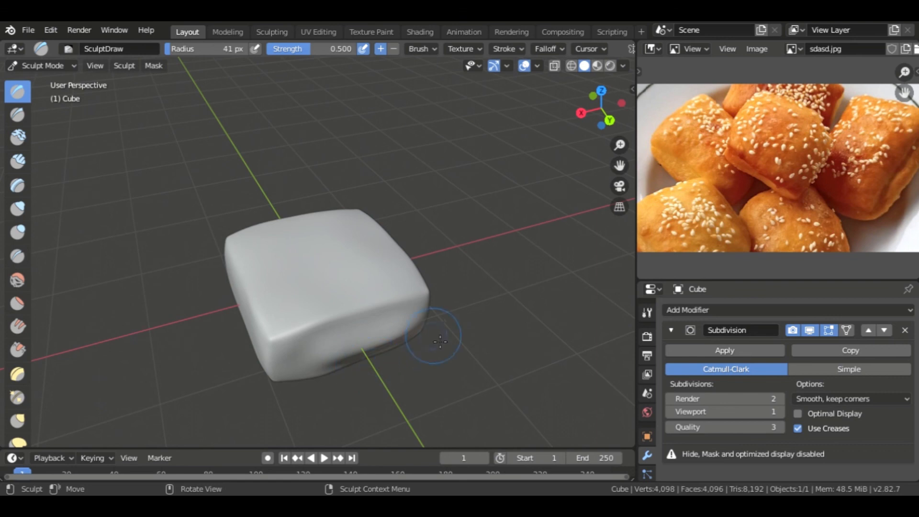
pyautogui.hotkey('ctrl', 'z')
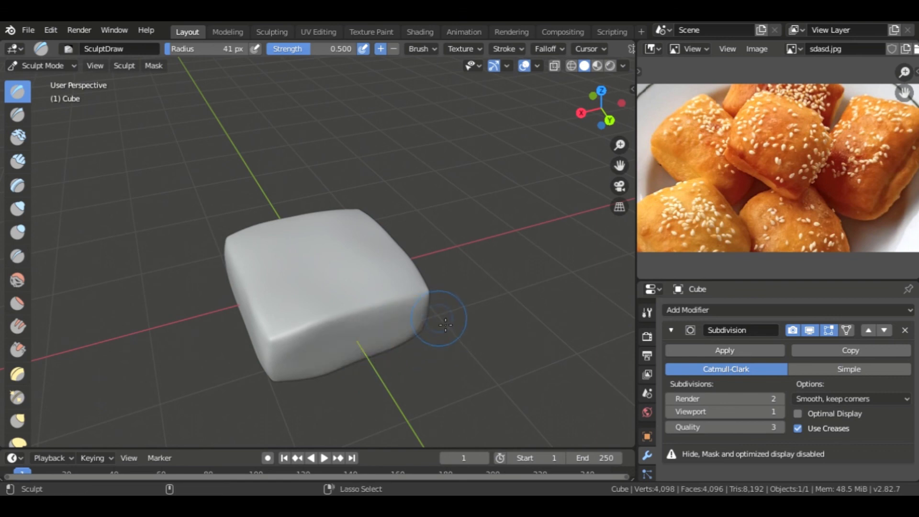
# - Set the Draw brush to subtract at 0.256 strength and start carving a horizontal groove midway up one side face
pyautogui.click(394, 49)
pyautogui.moveTo(401, 119)
pyautogui.mouseDown(button='middle')
pyautogui.moveTo(366, 223)
pyautogui.moveTo(332, 73)
pyautogui.mouseUp(button='middle')
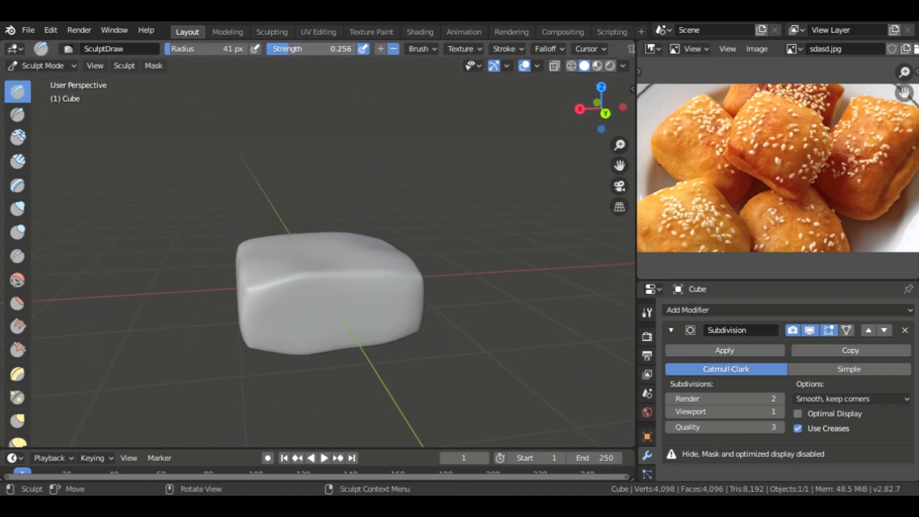
pyautogui.moveTo(301, 293); pyautogui.dragTo(292, 297, button='middle')
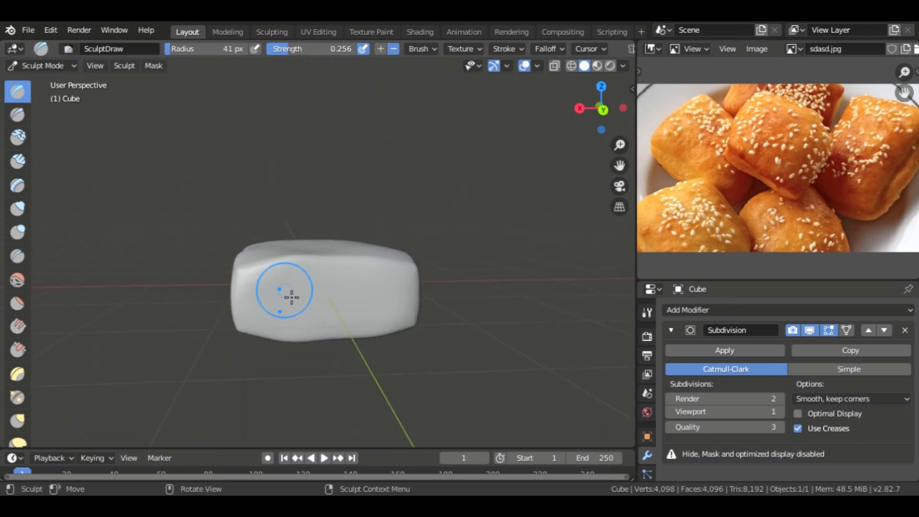
pyautogui.moveTo(277, 302); pyautogui.dragTo(321, 301)
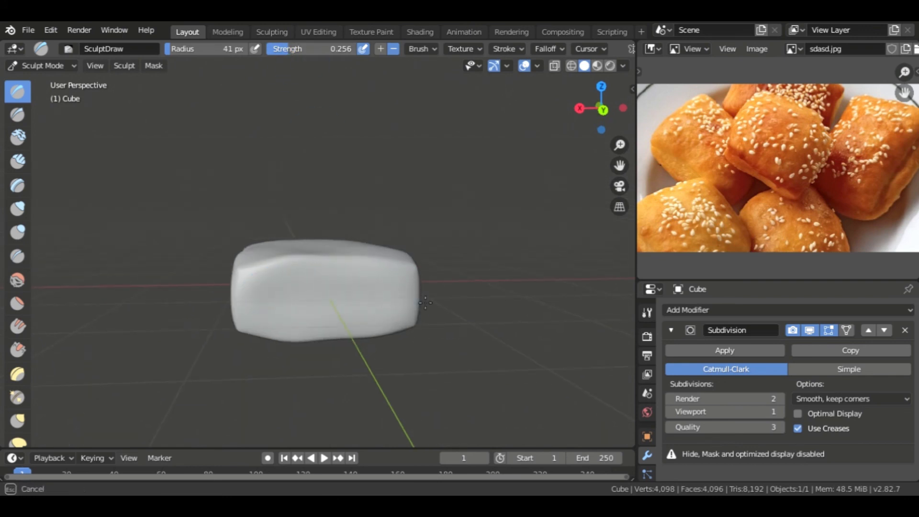
pyautogui.moveTo(425, 302); pyautogui.dragTo(412, 305)
pyautogui.moveTo(279, 309); pyautogui.dragTo(236, 304)
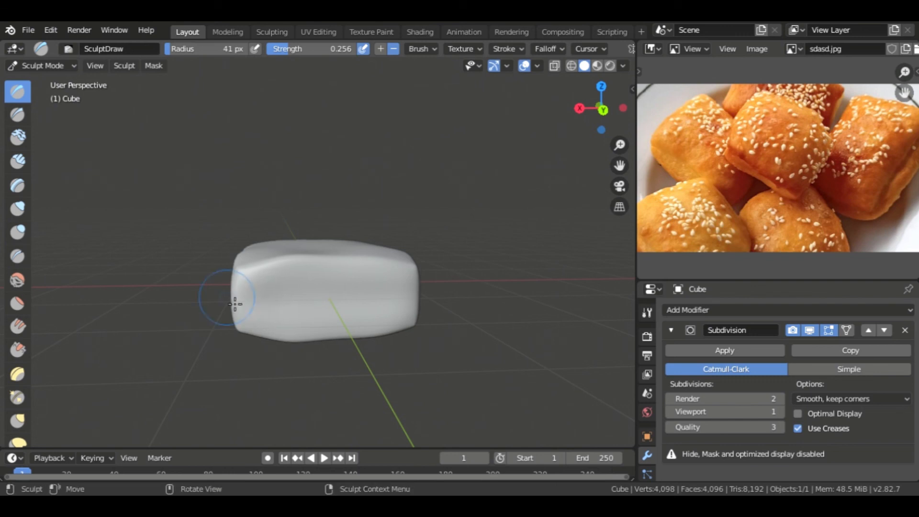
# - Extend the mid-height groove across the neighbouring side faces with subtracting Draw strokes
pyautogui.moveTo(236, 304); pyautogui.dragTo(412, 326, button='middle')
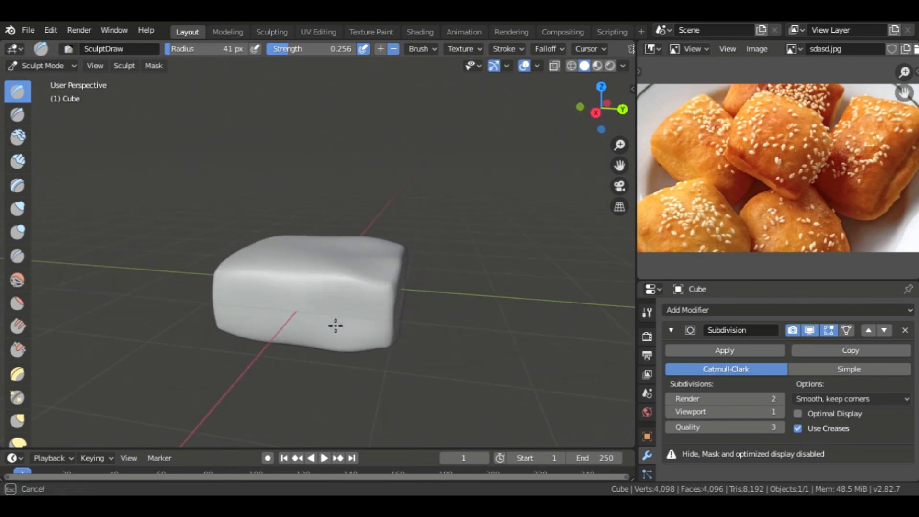
pyautogui.moveTo(351, 325); pyautogui.dragTo(293, 303)
pyautogui.moveTo(293, 304); pyautogui.dragTo(413, 300, button='middle')
pyautogui.moveTo(412, 300); pyautogui.dragTo(352, 311)
pyautogui.moveTo(292, 310); pyautogui.dragTo(299, 311)
pyautogui.moveTo(299, 311); pyautogui.dragTo(366, 314, button='middle')
pyautogui.moveTo(366, 314); pyautogui.dragTo(336, 310)
pyautogui.moveTo(277, 304); pyautogui.dragTo(280, 307)
# - Carve the groove along the remaining side faces and around their corners, continuing the ring around the block
pyautogui.moveTo(280, 306); pyautogui.dragTo(375, 312, button='middle')
pyautogui.moveTo(375, 311); pyautogui.dragTo(319, 319)
pyautogui.moveTo(254, 320); pyautogui.dragTo(269, 320)
pyautogui.moveTo(268, 320); pyautogui.dragTo(382, 308, button='middle')
pyautogui.moveTo(381, 308); pyautogui.dragTo(325, 311)
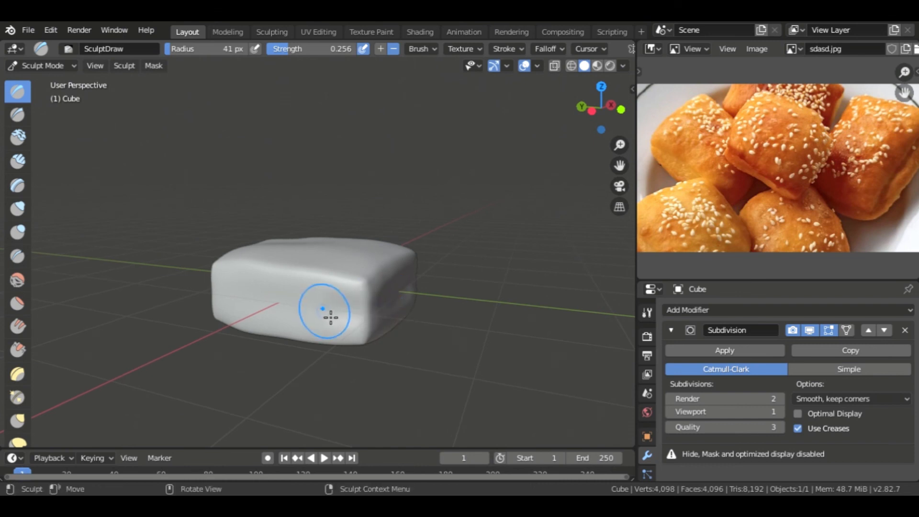
pyautogui.moveTo(324, 312)
pyautogui.mouseDown(button='middle')
pyautogui.moveTo(363, 301)
pyautogui.moveTo(452, 307)
pyautogui.mouseUp(button='middle')
pyautogui.moveTo(452, 306); pyautogui.dragTo(388, 312)
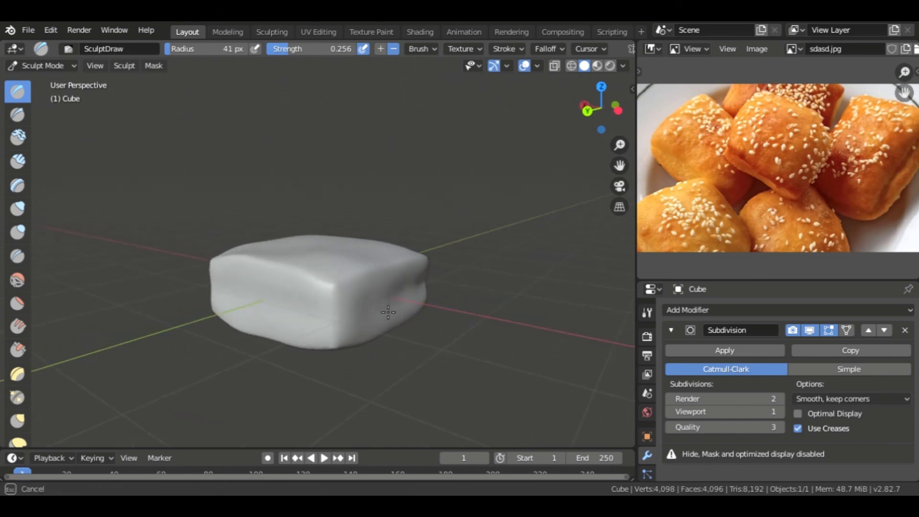
# - Deepen the mid-height groove with repeated subtracting Draw strokes on every side and across the vertical corners
pyautogui.moveTo(330, 333); pyautogui.dragTo(361, 324, button='middle')
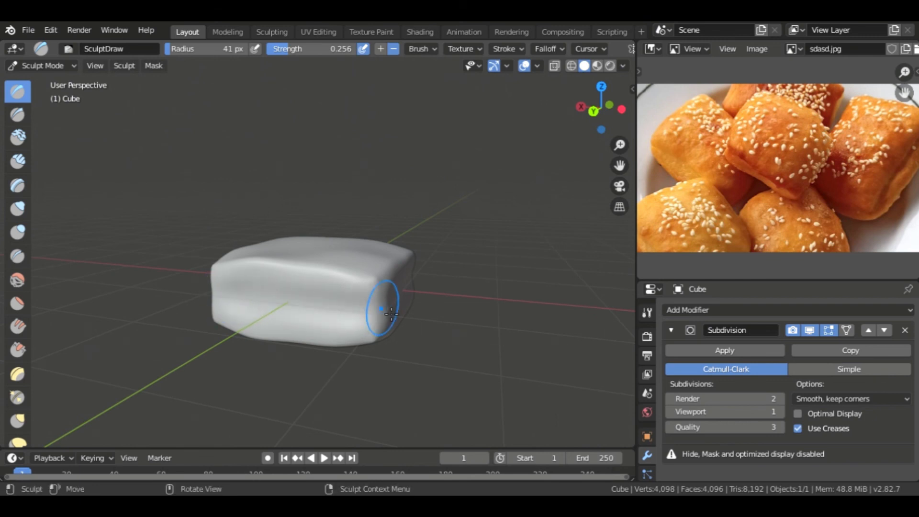
pyautogui.moveTo(391, 314)
pyautogui.mouseDown(button='middle')
pyautogui.moveTo(295, 306)
pyautogui.moveTo(340, 297)
pyautogui.moveTo(288, 292)
pyautogui.moveTo(295, 308)
pyautogui.moveTo(248, 306)
pyautogui.mouseUp(button='middle')
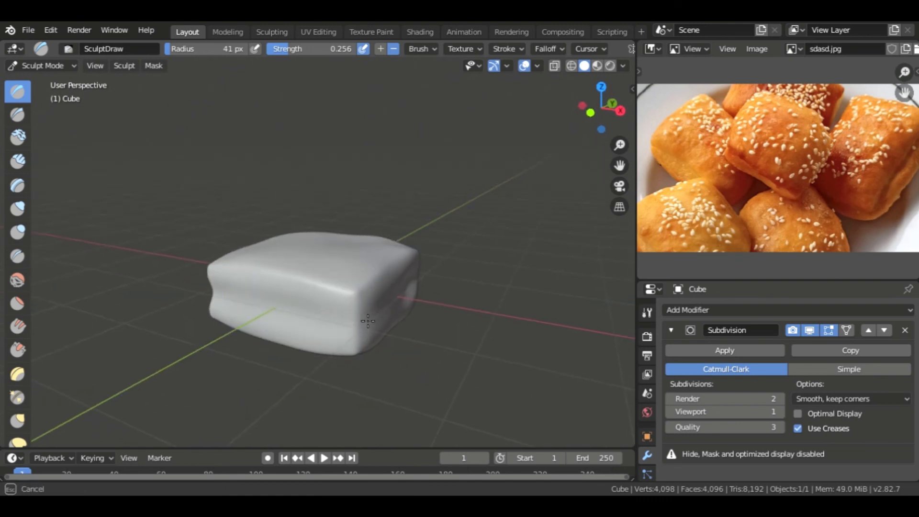
pyautogui.moveTo(368, 321); pyautogui.dragTo(272, 325, button='middle')
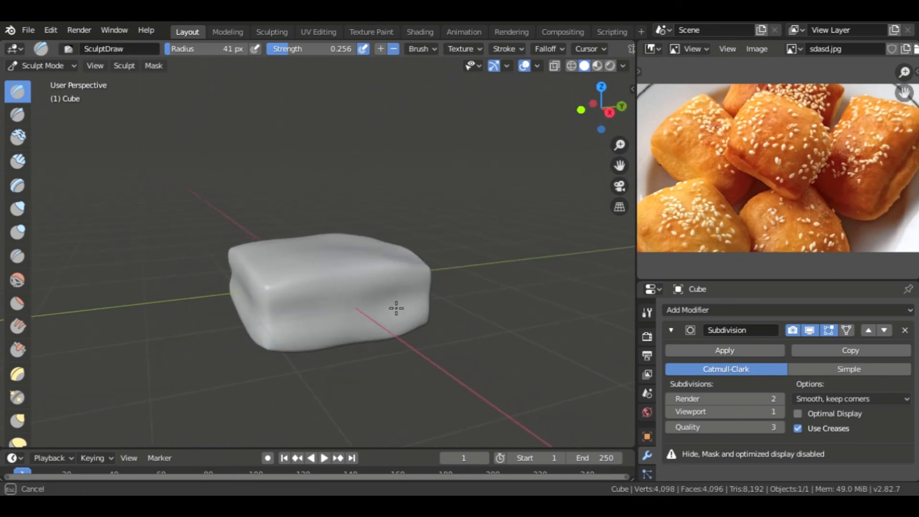
pyautogui.moveTo(441, 300)
pyautogui.mouseDown(button='middle')
pyautogui.moveTo(376, 306)
pyautogui.moveTo(424, 299)
pyautogui.mouseUp(button='middle')
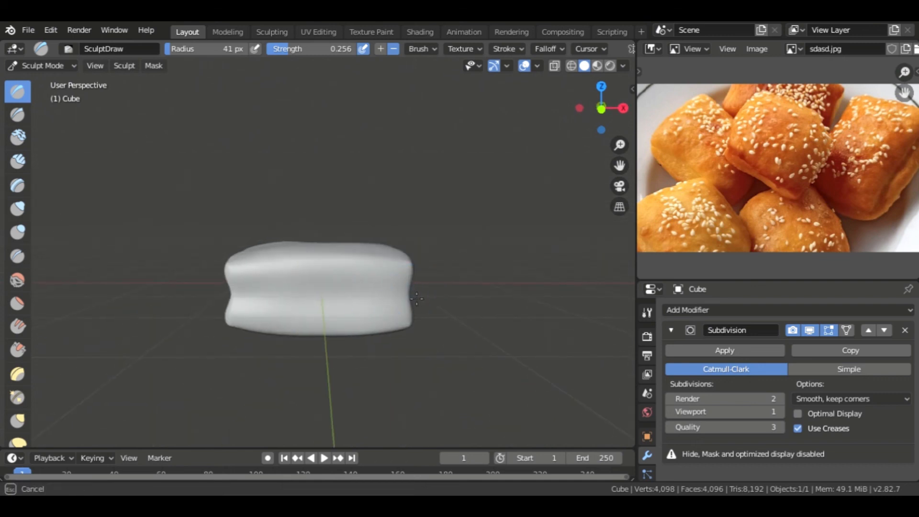
pyautogui.moveTo(292, 316); pyautogui.dragTo(343, 308, button='middle')
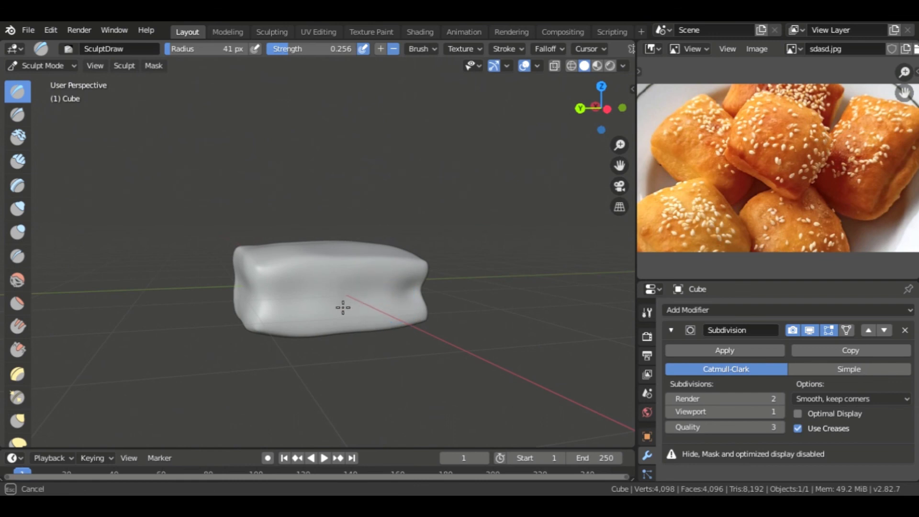
pyautogui.moveTo(279, 307); pyautogui.dragTo(386, 304, button='middle')
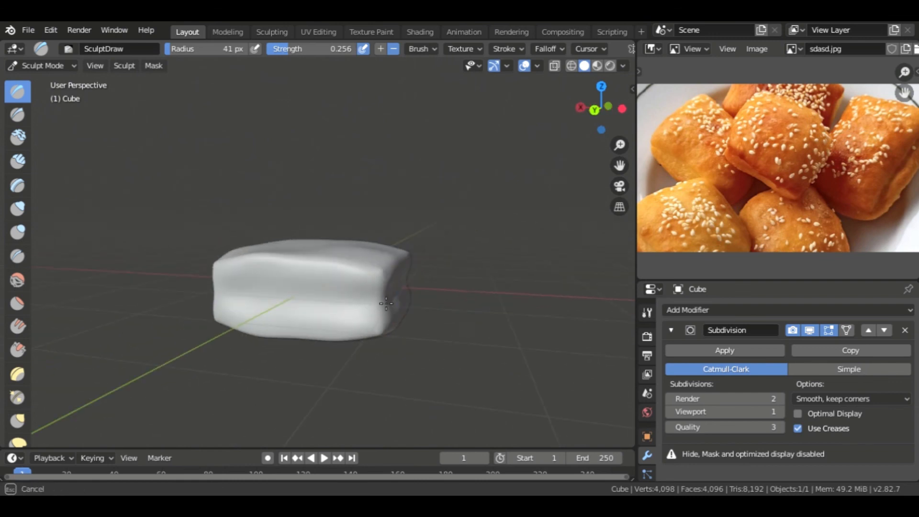
pyautogui.moveTo(330, 301); pyautogui.dragTo(328, 302, button='middle')
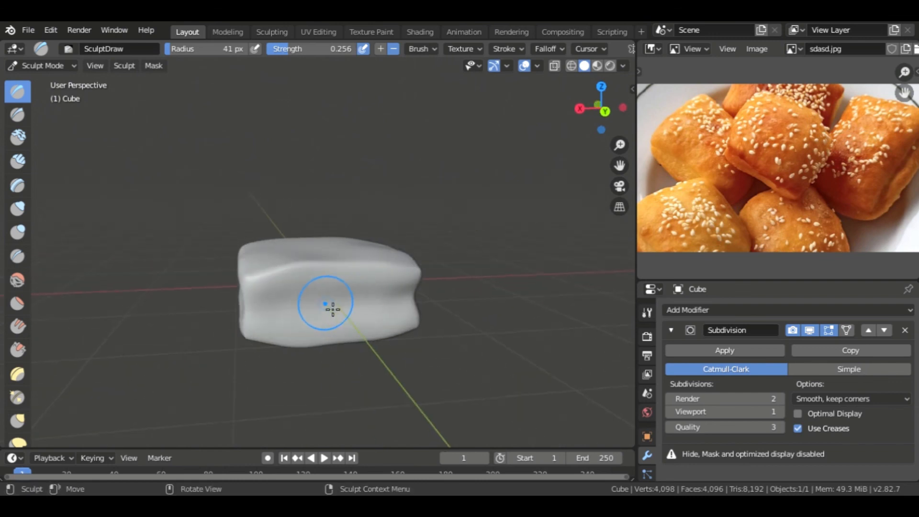
pyautogui.moveTo(253, 314); pyautogui.dragTo(241, 312)
pyautogui.moveTo(380, 292); pyautogui.dragTo(496, 291, button='middle')
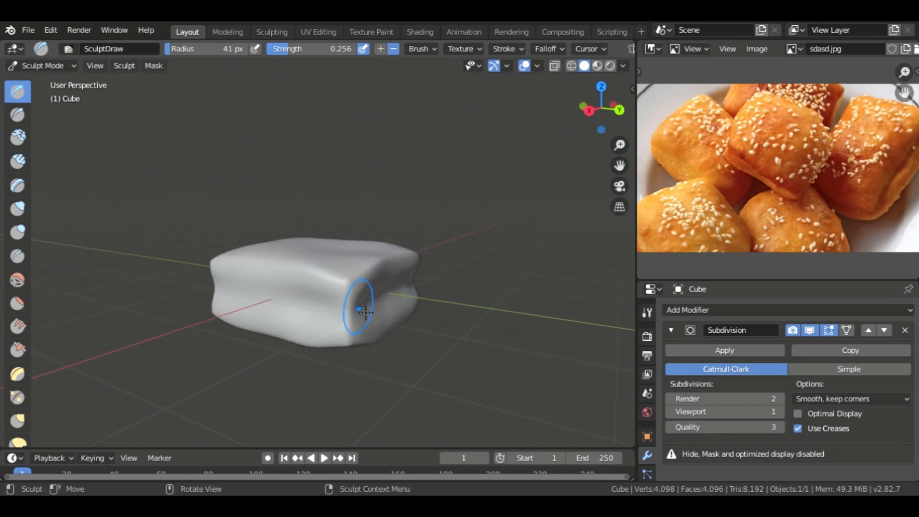
pyautogui.scroll(-3, 354, 316)
pyautogui.scroll(3, 354, 317)
pyautogui.moveTo(350, 308); pyautogui.dragTo(390, 301, button='middle')
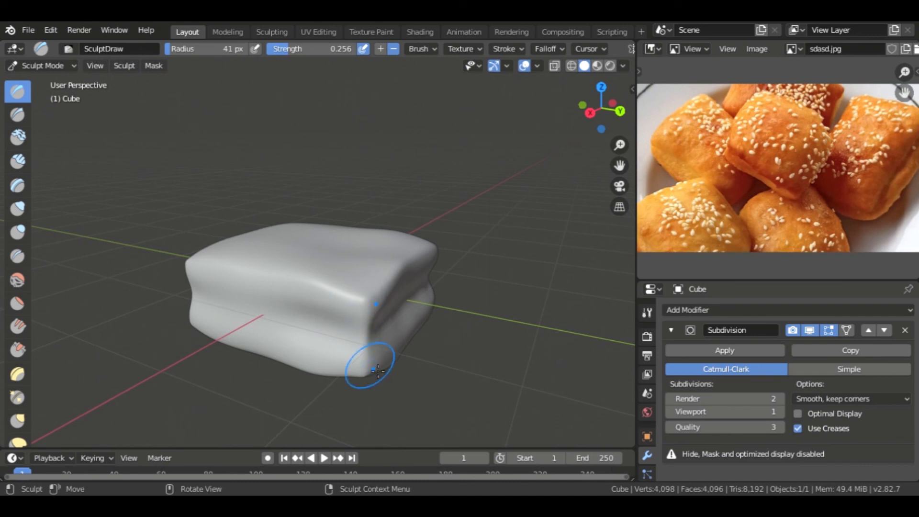
# - Soften the grooved block's vertical corners with the Smooth brush at 41 px radius and 0.248 strength
pyautogui.click(22, 281)
pyautogui.moveTo(372, 310); pyautogui.dragTo(369, 318)
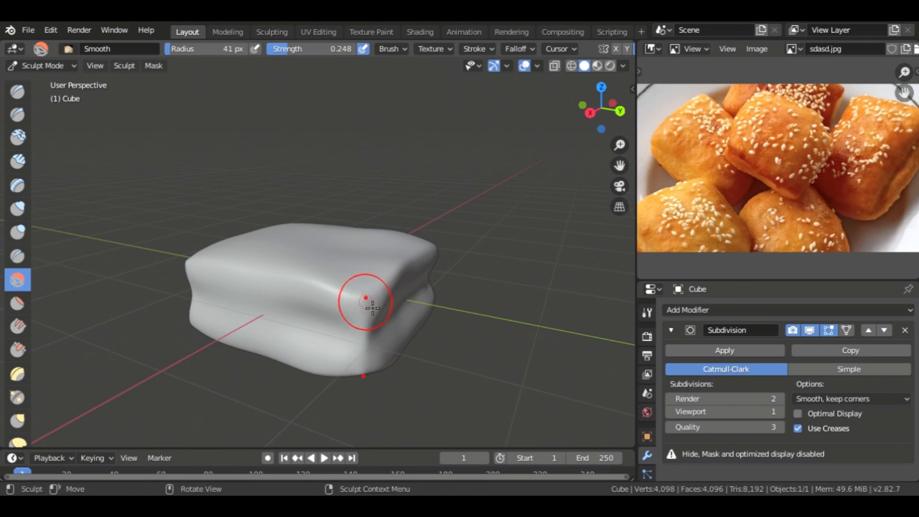
pyautogui.moveTo(372, 308); pyautogui.dragTo(330, 321, button='middle')
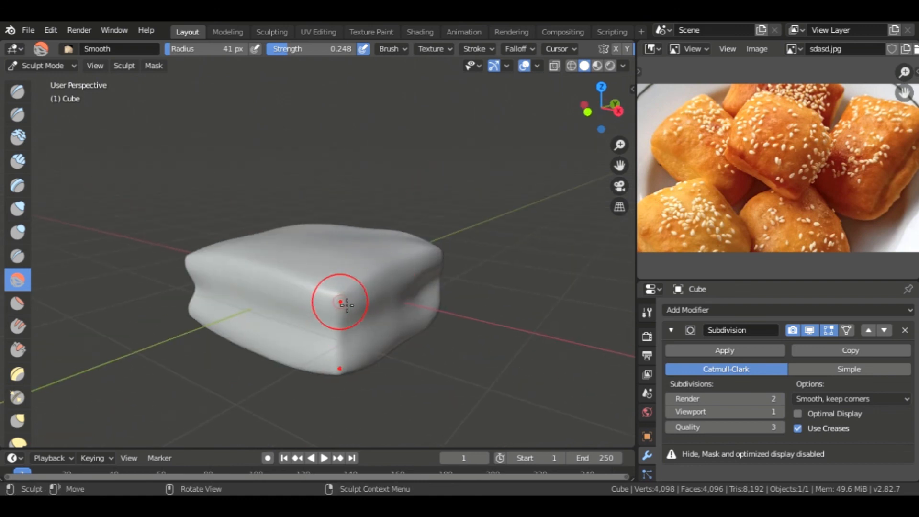
pyautogui.moveTo(347, 305); pyautogui.dragTo(349, 313)
pyautogui.moveTo(269, 293); pyautogui.dragTo(384, 282, button='middle')
pyautogui.moveTo(304, 307); pyautogui.dragTo(299, 308)
pyautogui.moveTo(293, 311)
pyautogui.mouseDown()
pyautogui.moveTo(298, 301)
pyautogui.moveTo(292, 341)
pyautogui.mouseUp()
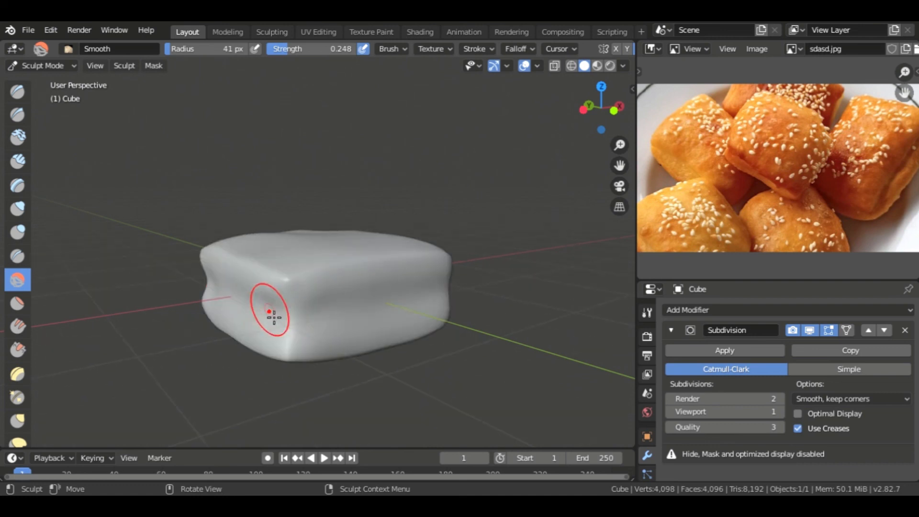
# - Smooth the groove, lower edges and remaining corners with the 41 px Smooth brush, working around the block from below
pyautogui.moveTo(267, 308)
pyautogui.mouseDown(button='middle')
pyautogui.moveTo(373, 312)
pyautogui.moveTo(378, 299)
pyautogui.moveTo(367, 287)
pyautogui.moveTo(336, 285)
pyautogui.moveTo(371, 286)
pyautogui.moveTo(328, 297)
pyautogui.moveTo(386, 304)
pyautogui.mouseUp(button='middle')
pyautogui.moveTo(425, 281)
pyautogui.mouseDown(button='middle')
pyautogui.moveTo(328, 339)
pyautogui.moveTo(417, 308)
pyautogui.moveTo(347, 333)
pyautogui.moveTo(331, 327)
pyautogui.moveTo(358, 294)
pyautogui.moveTo(304, 301)
pyautogui.moveTo(308, 313)
pyautogui.moveTo(335, 316)
pyautogui.moveTo(479, 310)
pyautogui.moveTo(376, 284)
pyautogui.mouseUp(button='middle')
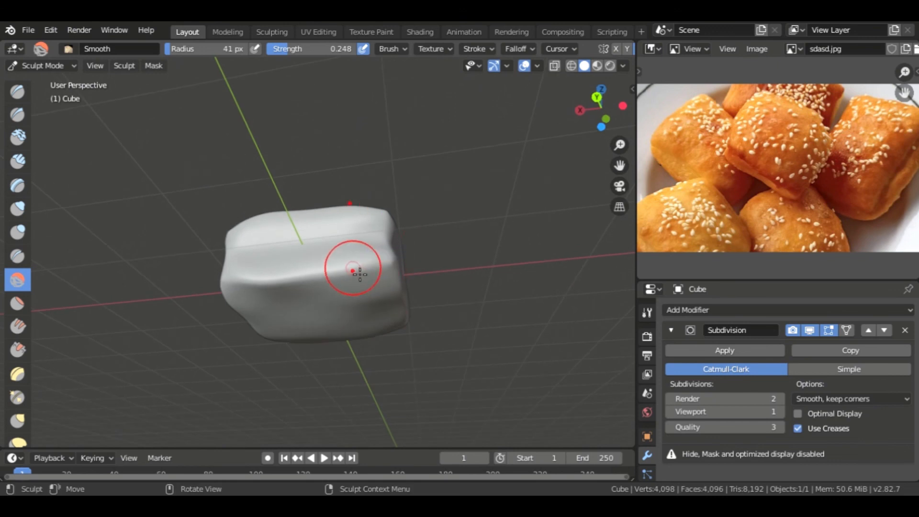
pyautogui.moveTo(316, 283); pyautogui.dragTo(196, 296, button='middle')
pyautogui.moveTo(262, 313)
pyautogui.mouseDown(button='middle')
pyautogui.moveTo(360, 304)
pyautogui.moveTo(349, 308)
pyautogui.mouseUp(button='middle')
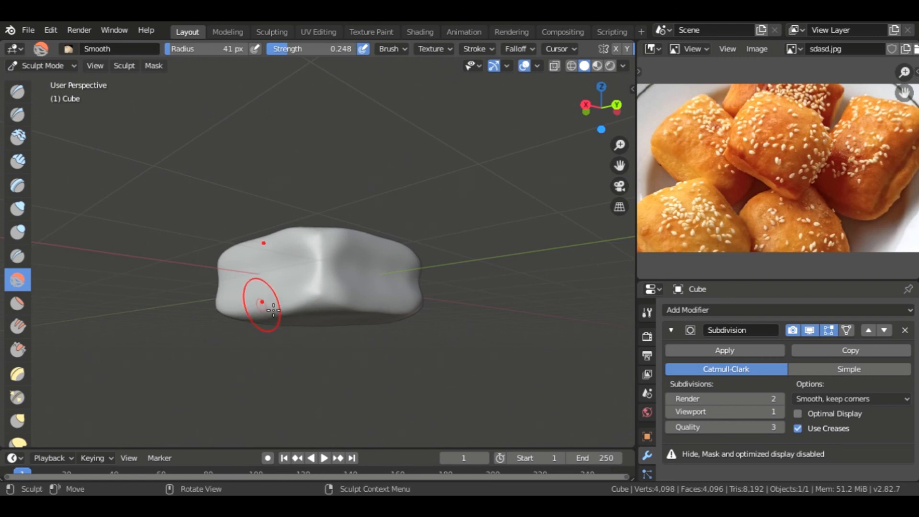
pyautogui.moveTo(274, 311); pyautogui.dragTo(381, 309, button='middle')
pyautogui.moveTo(275, 295); pyautogui.dragTo(493, 312, button='middle')
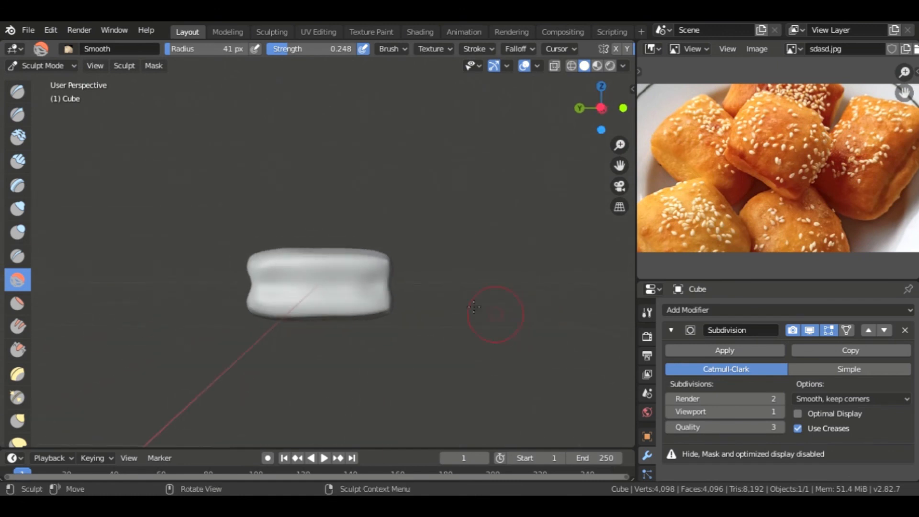
# - Compare the grooved block's overall shape with the buns in the reference photo
pyautogui.scroll(-1, 822, 196)
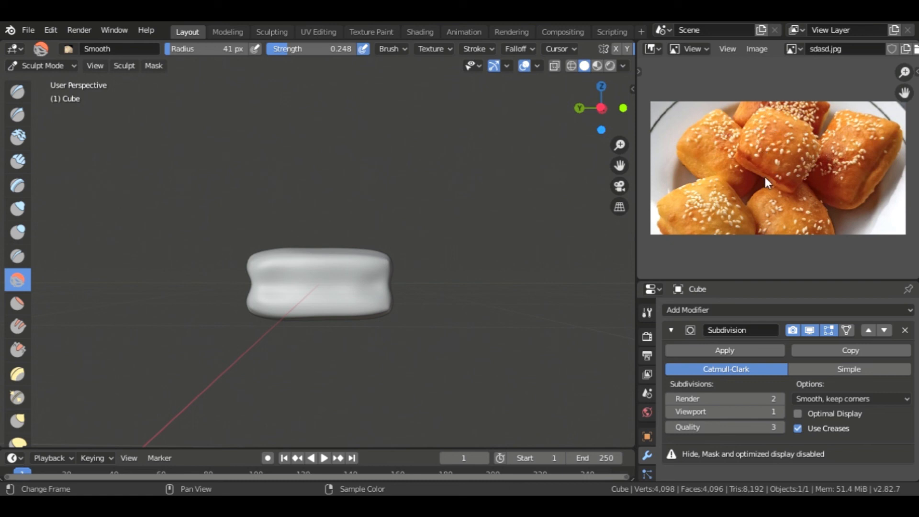
pyautogui.scroll(-3, 806, 164)
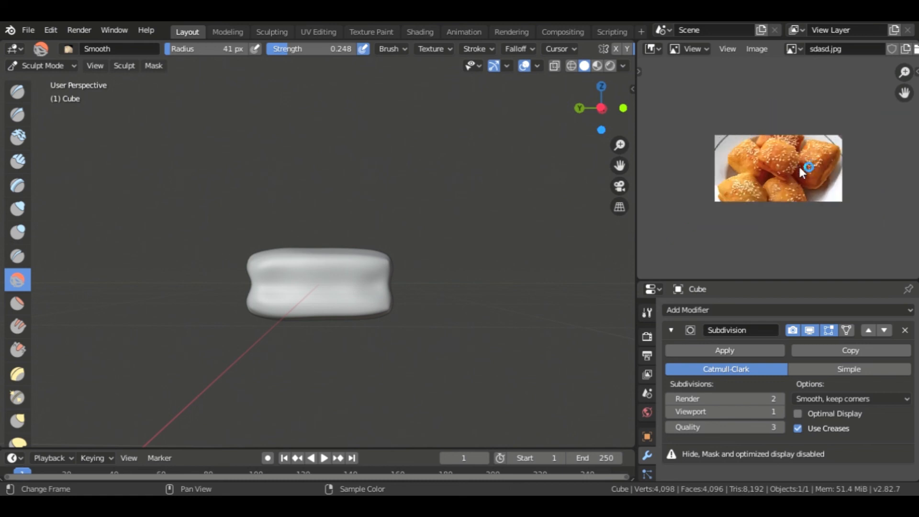
pyautogui.moveTo(432, 250); pyautogui.dragTo(401, 302, button='middle')
pyautogui.scroll(3, 331, 288)
pyautogui.moveTo(331, 289); pyautogui.dragTo(468, 243, button='middle')
pyautogui.scroll(1, 759, 215)
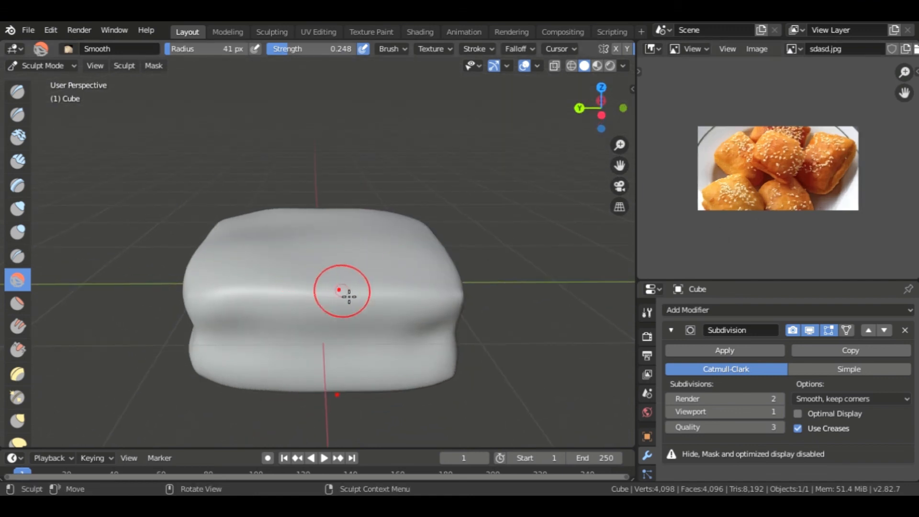
pyautogui.scroll(-2, 349, 296)
pyautogui.scroll(2, 349, 295)
pyautogui.scroll(2, 771, 191)
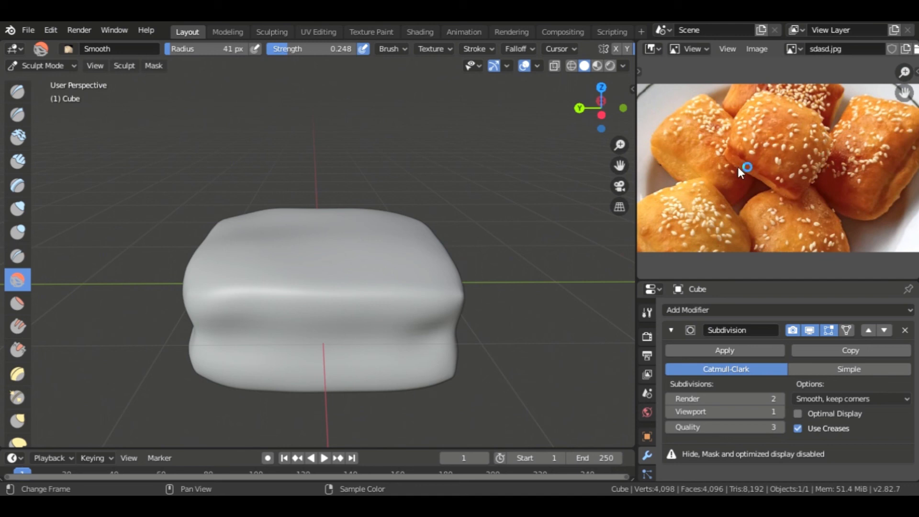
pyautogui.scroll(1, 763, 159)
pyautogui.scroll(-1, 779, 164)
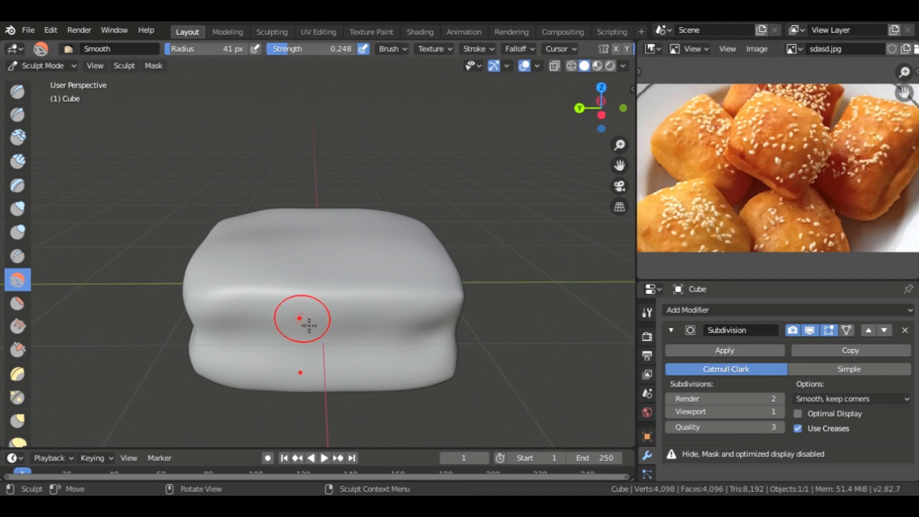
# - Switch to the Grab brush and set its radius to 135 px for reshaping the block's top
pyautogui.scroll(-2, 22, 384)
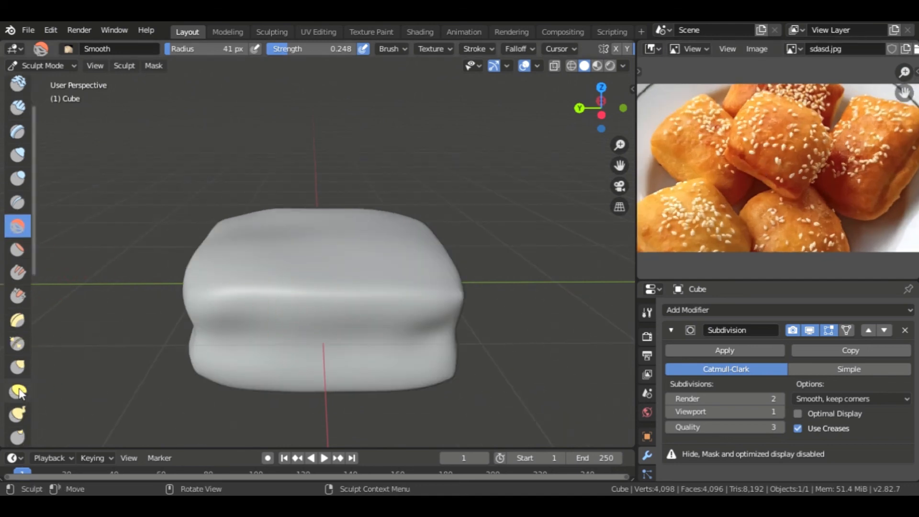
pyautogui.click(17, 368)
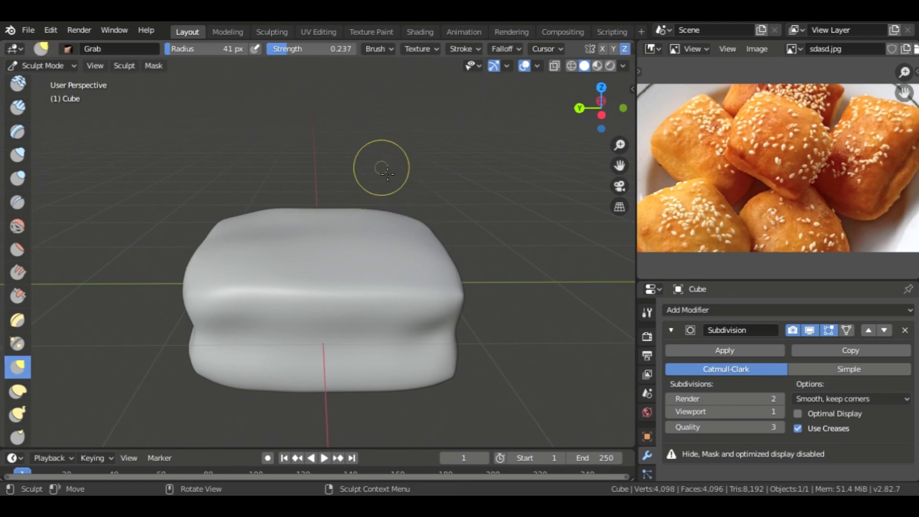
pyautogui.press('f')
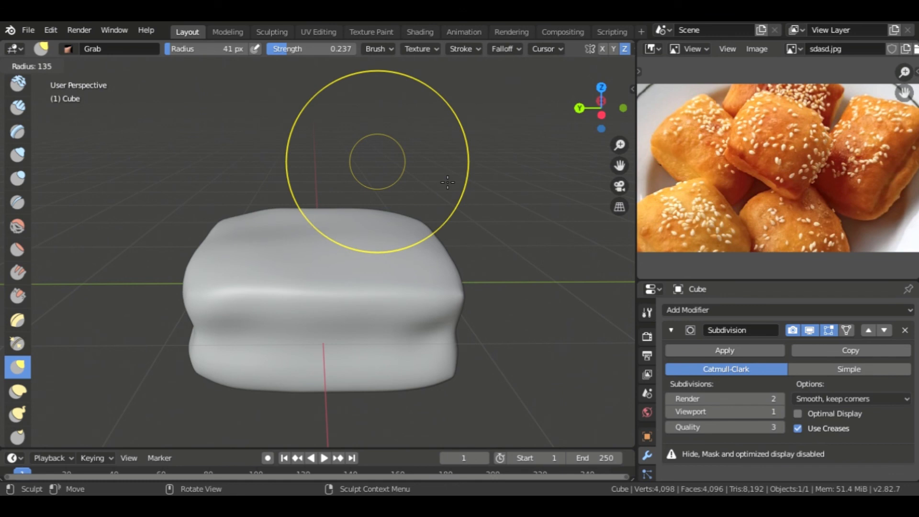
pyautogui.click(447, 182)
pyautogui.scroll(-3, 375, 245)
pyautogui.scroll(2, 368, 254)
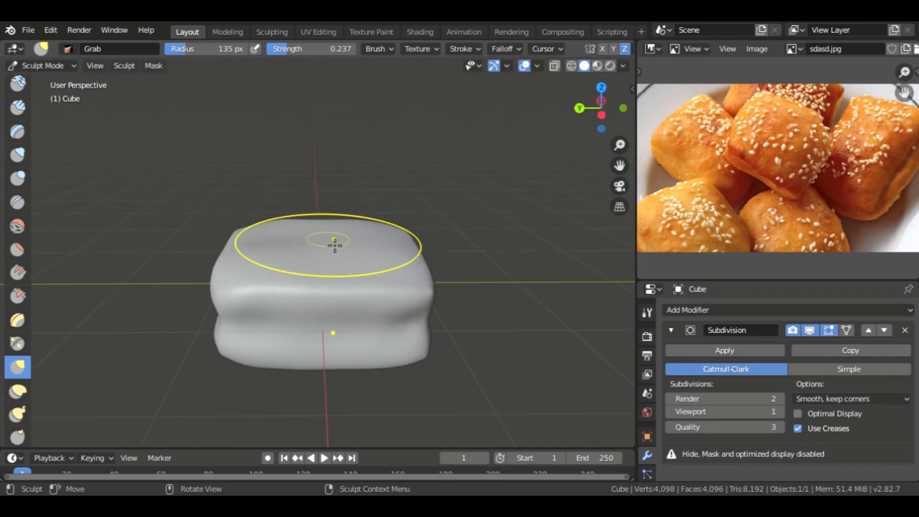
# - Reshape the block's top surface into a slight, uneven bulge with the Grab brush at 135 px radius
pyautogui.moveTo(337, 251)
pyautogui.mouseDown()
pyautogui.moveTo(333, 237)
pyautogui.moveTo(281, 237)
pyautogui.moveTo(366, 246)
pyautogui.mouseUp()
pyautogui.moveTo(365, 246)
pyautogui.mouseDown(button='middle')
pyautogui.moveTo(363, 265)
pyautogui.moveTo(314, 197)
pyautogui.mouseUp(button='middle')
pyautogui.moveTo(368, 210)
pyautogui.mouseDown(button='middle')
pyautogui.moveTo(359, 308)
pyautogui.moveTo(378, 292)
pyautogui.mouseUp(button='middle')
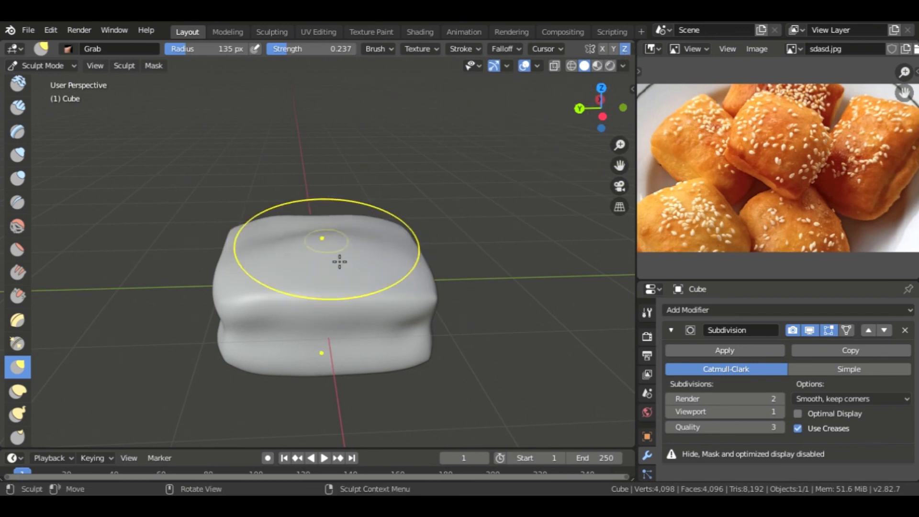
pyautogui.moveTo(340, 261)
pyautogui.mouseDown(button='middle')
pyautogui.moveTo(365, 195)
pyautogui.moveTo(318, 273)
pyautogui.moveTo(373, 238)
pyautogui.moveTo(324, 328)
pyautogui.moveTo(355, 310)
pyautogui.moveTo(339, 261)
pyautogui.moveTo(375, 221)
pyautogui.mouseUp(button='middle')
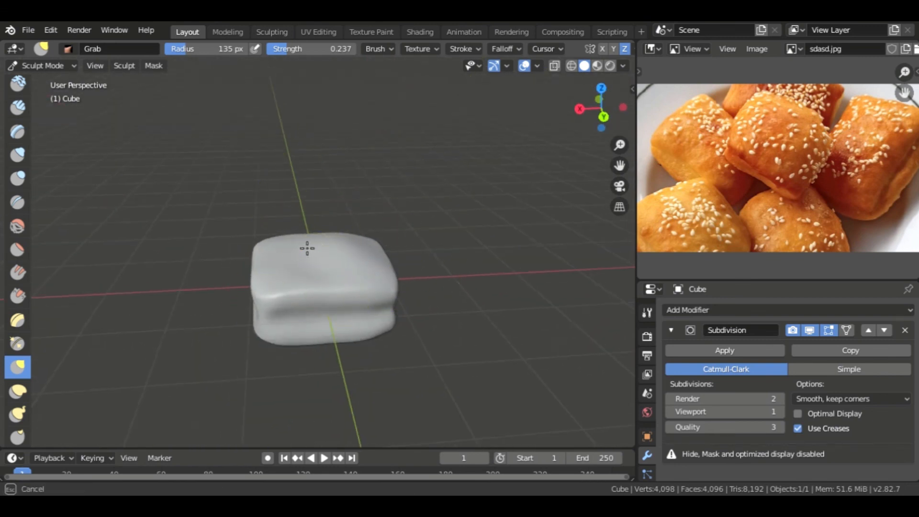
pyautogui.moveTo(310, 252)
pyautogui.mouseDown(button='middle')
pyautogui.moveTo(364, 265)
pyautogui.moveTo(355, 249)
pyautogui.moveTo(332, 266)
pyautogui.moveTo(407, 262)
pyautogui.mouseUp(button='middle')
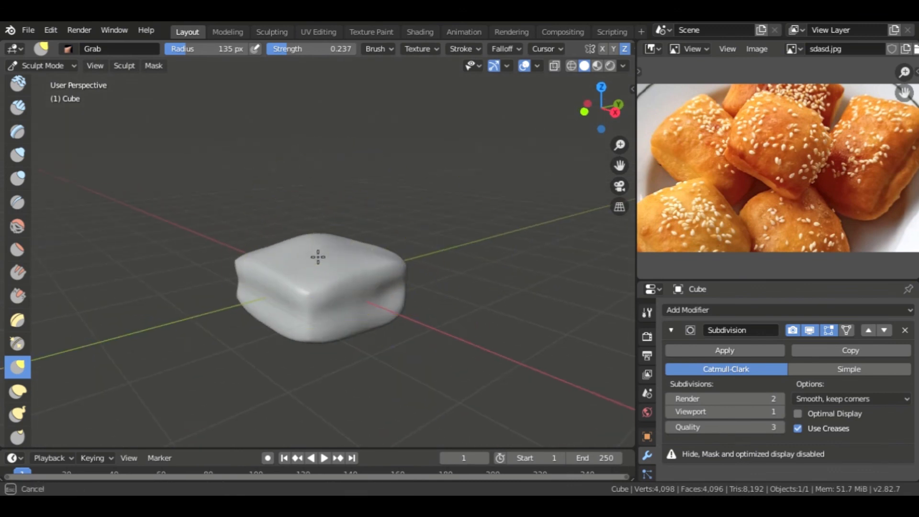
# - Set the Grab brush radius to 85 px
pyautogui.moveTo(302, 260); pyautogui.dragTo(205, 193, button='middle')
pyautogui.press('f')
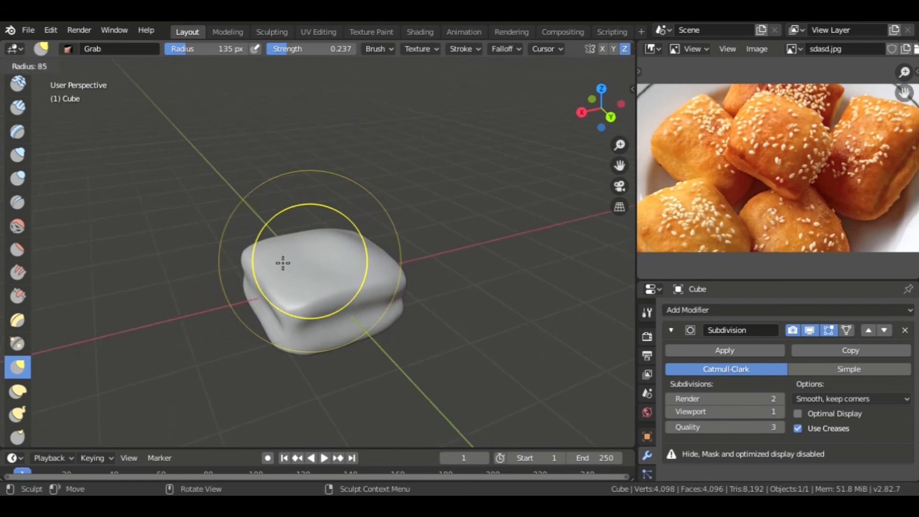
pyautogui.click(283, 263)
# - Inspect the sculpted block from several sides and compare its top and edges with the buns in the enlarged reference photo
pyautogui.moveTo(283, 263)
pyautogui.mouseDown(button='middle')
pyautogui.moveTo(333, 268)
pyautogui.moveTo(283, 255)
pyautogui.moveTo(328, 258)
pyautogui.moveTo(339, 245)
pyautogui.moveTo(313, 241)
pyautogui.moveTo(306, 246)
pyautogui.moveTo(351, 269)
pyautogui.moveTo(314, 238)
pyautogui.moveTo(154, 262)
pyautogui.moveTo(344, 267)
pyautogui.moveTo(463, 355)
pyautogui.mouseUp(button='middle')
pyautogui.scroll(-1, 196, 275)
pyautogui.scroll(3, 197, 276)
pyautogui.scroll(2, 200, 277)
pyautogui.scroll(-5, 403, 323)
pyautogui.scroll(6, 390, 317)
pyautogui.moveTo(387, 365)
pyautogui.mouseDown(button='middle')
pyautogui.moveTo(263, 259)
pyautogui.moveTo(478, 351)
pyautogui.mouseUp(button='middle')
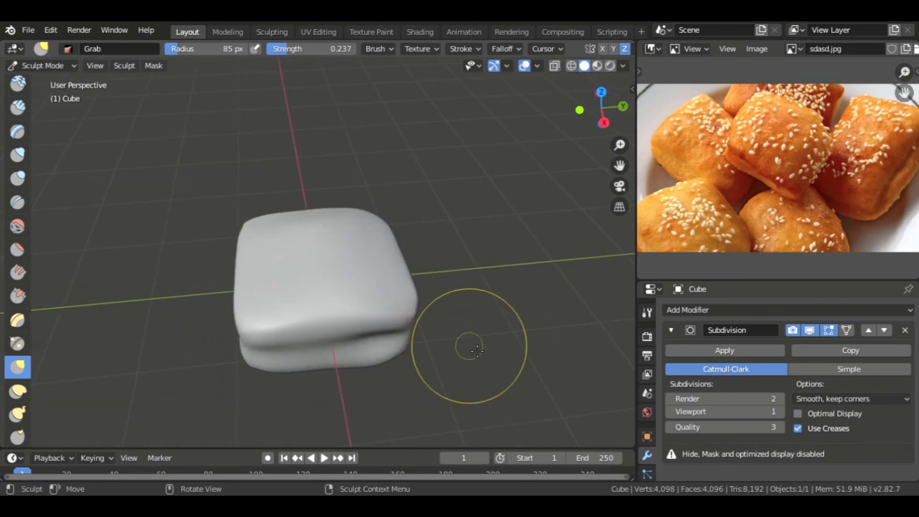
pyautogui.scroll(-1, 354, 290)
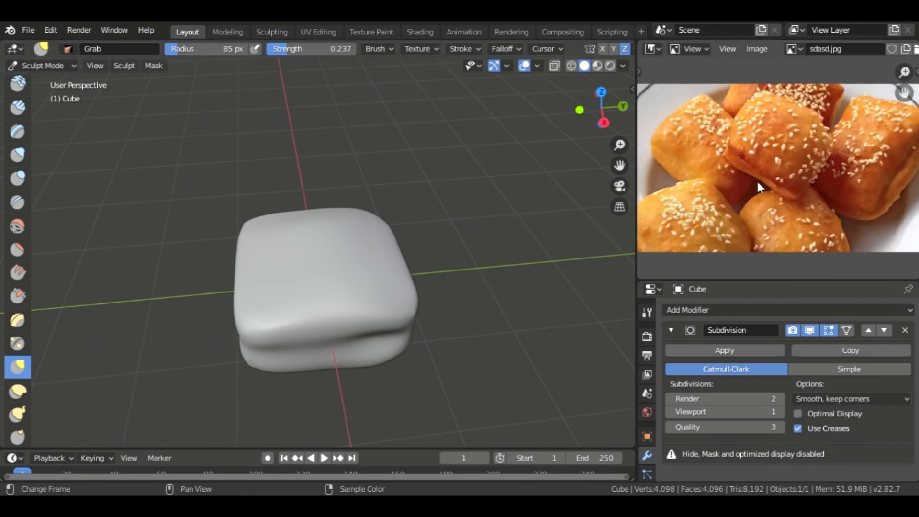
pyautogui.scroll(-3, 713, 208)
pyautogui.scroll(4, 713, 208)
pyautogui.scroll(-1, 362, 309)
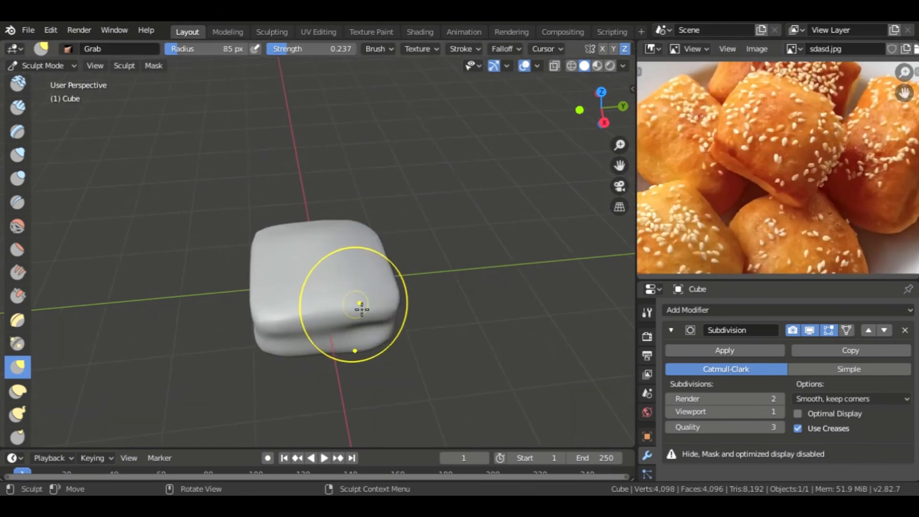
pyautogui.moveTo(386, 330); pyautogui.dragTo(343, 239, button='middle')
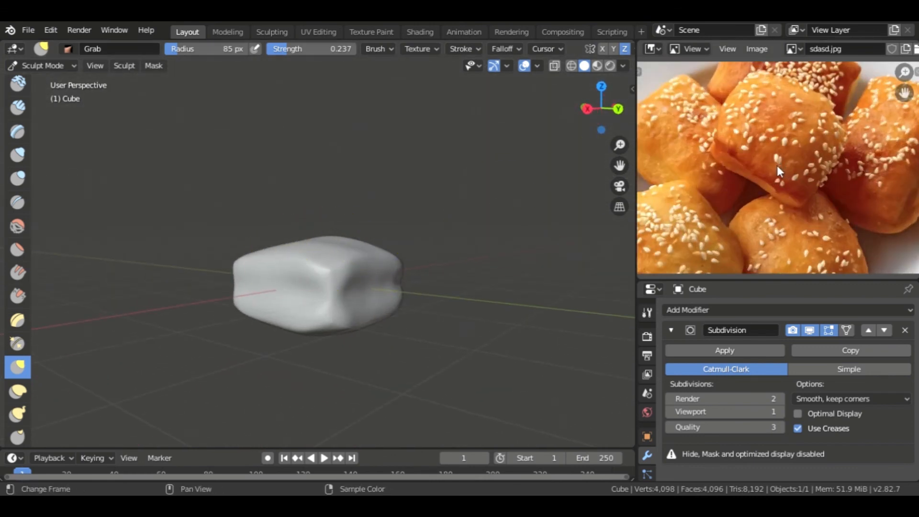
pyautogui.moveTo(302, 305); pyautogui.dragTo(412, 309, button='middle')
pyautogui.scroll(-6, 405, 301)
pyautogui.scroll(6, 405, 301)
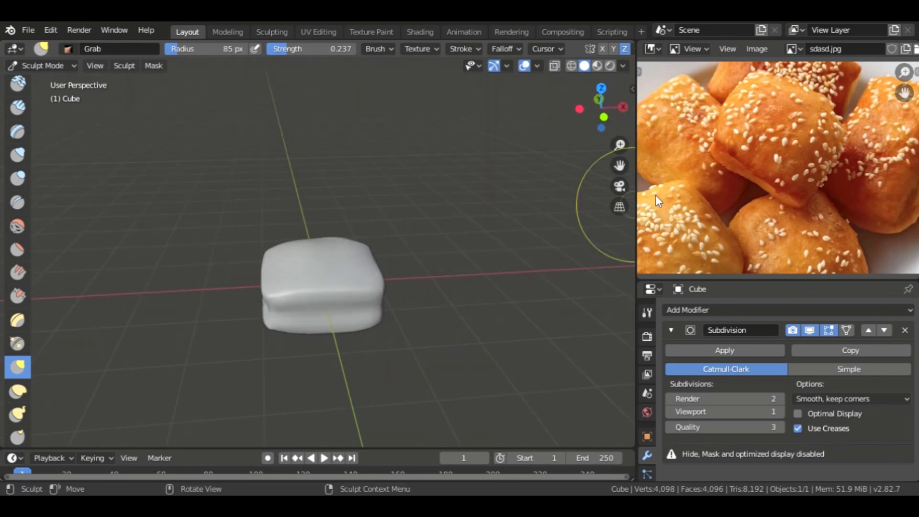